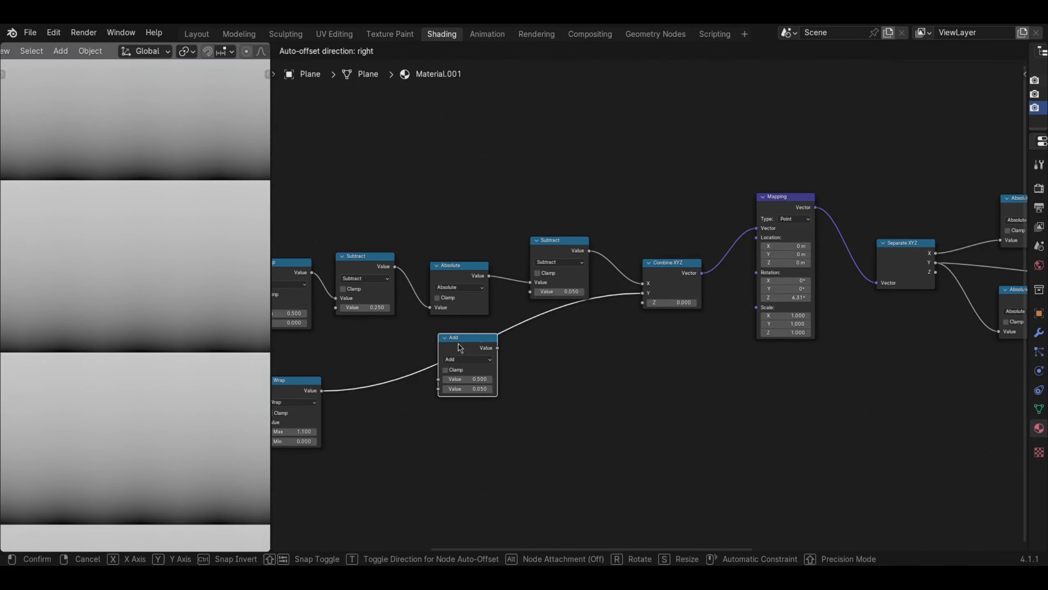
- Insert the Add node between the lower Wrap node and the Combine XYZ Y input, and set its value to -0.480
mouse_move(479, 389)
left_mouse_down("shift")
mouse_move(491, 388)
mouse_move(465, 389)
left_mouse_up("shift")
middle_click_drag(643, 372, 495, 402)
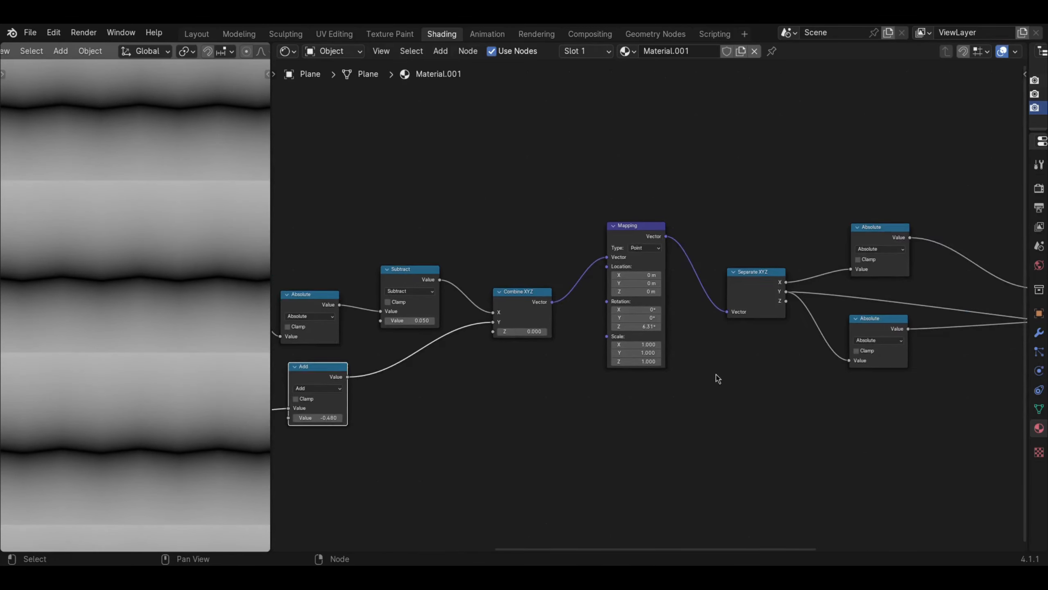
- Duplicate the Subtract node and wire the copy between the lower Absolute node and the second value of Smooth Minimum
middle_click_drag(755, 349, 527, 385)
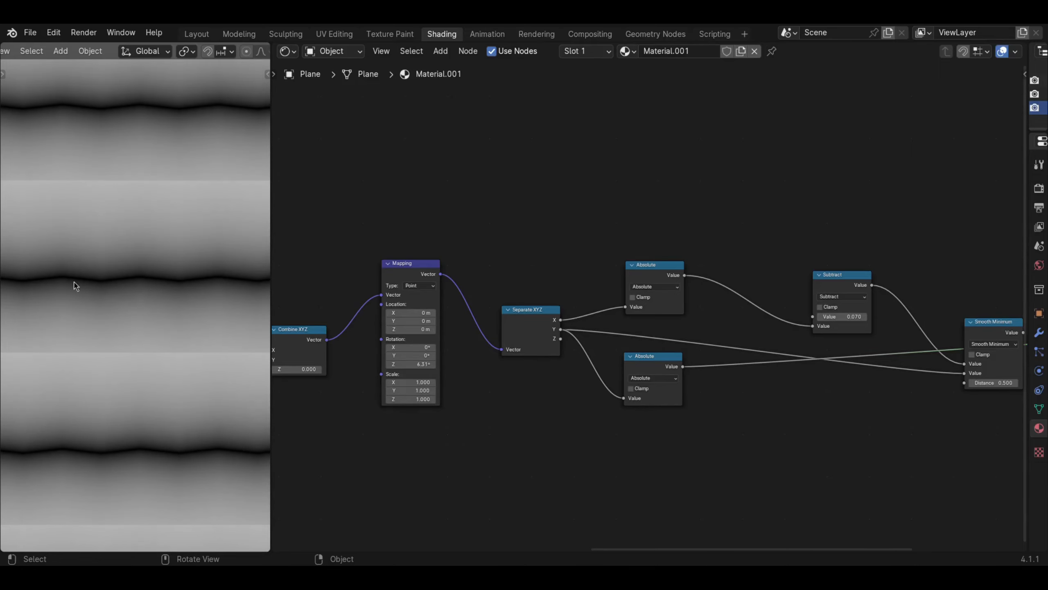
middle_click_drag(575, 360, 394, 344)
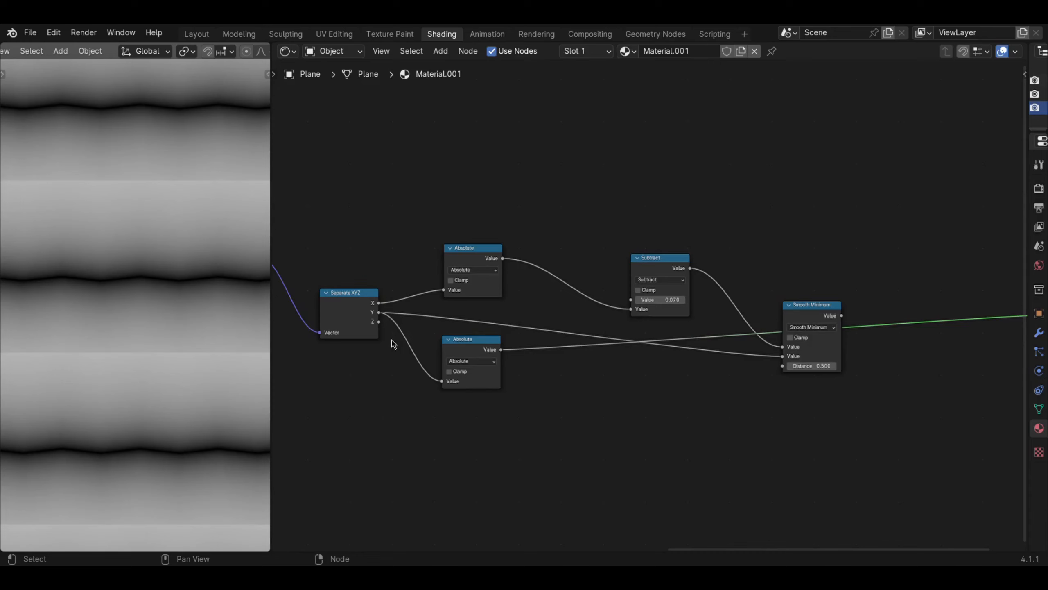
left_click(662, 254)
key("shift+d")
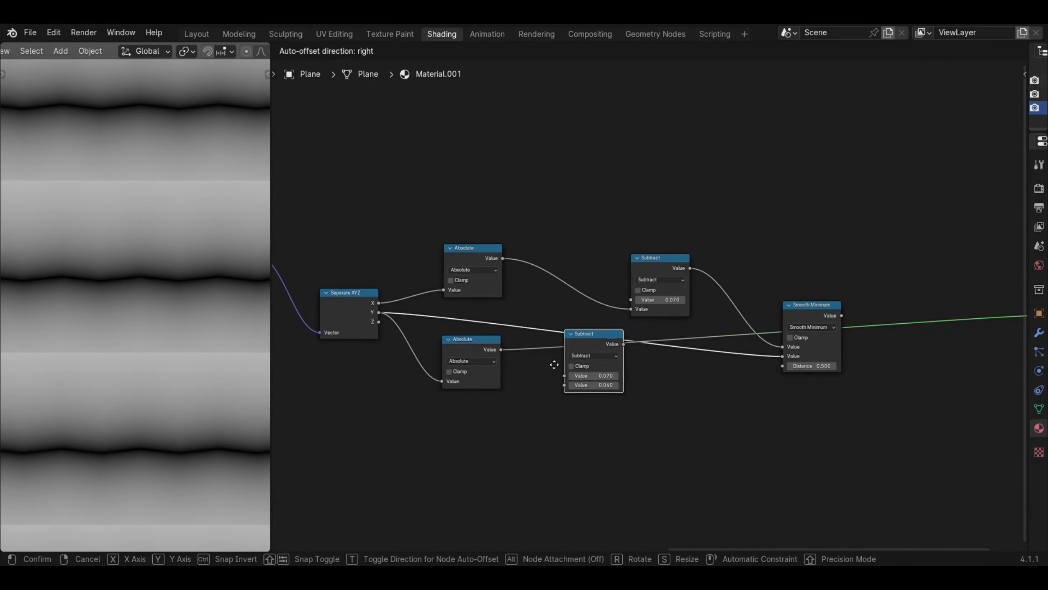
left_click(592, 400)
left_click_drag(500, 351, 601, 421)
mouse_move(660, 380)
left_mouse_down()
mouse_move(751, 362)
mouse_move(723, 381)
mouse_move(783, 356)
mouse_move(640, 380)
mouse_move(653, 368)
left_mouse_up()
left_click(654, 367, "ctrl+shift")
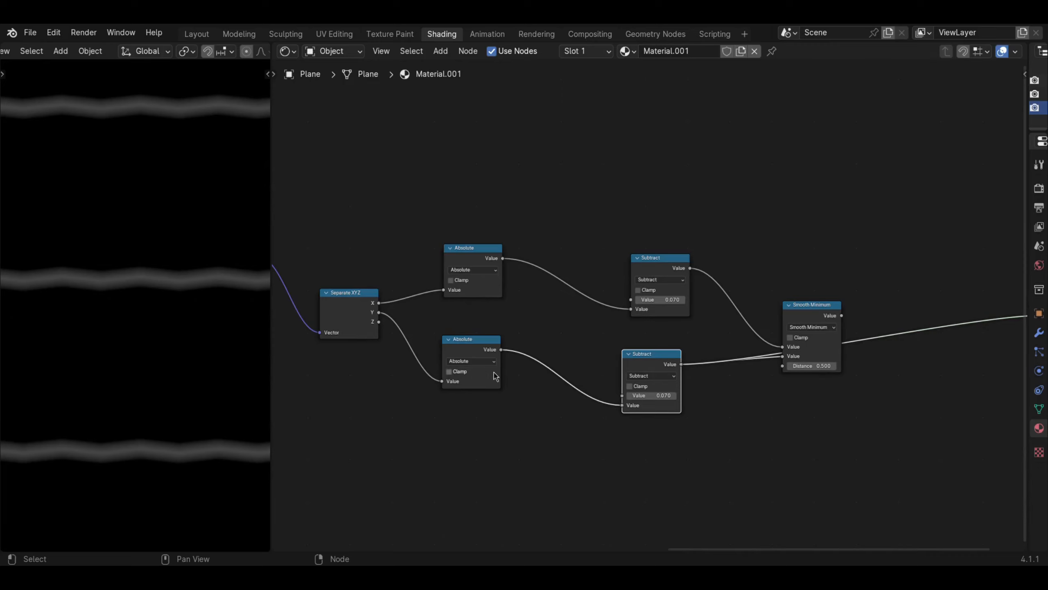
- Route the Smooth Minimum result to the preview and set the lower Subtract node's first value to 0.650
left_click_drag(656, 396, 759, 396, "shift")
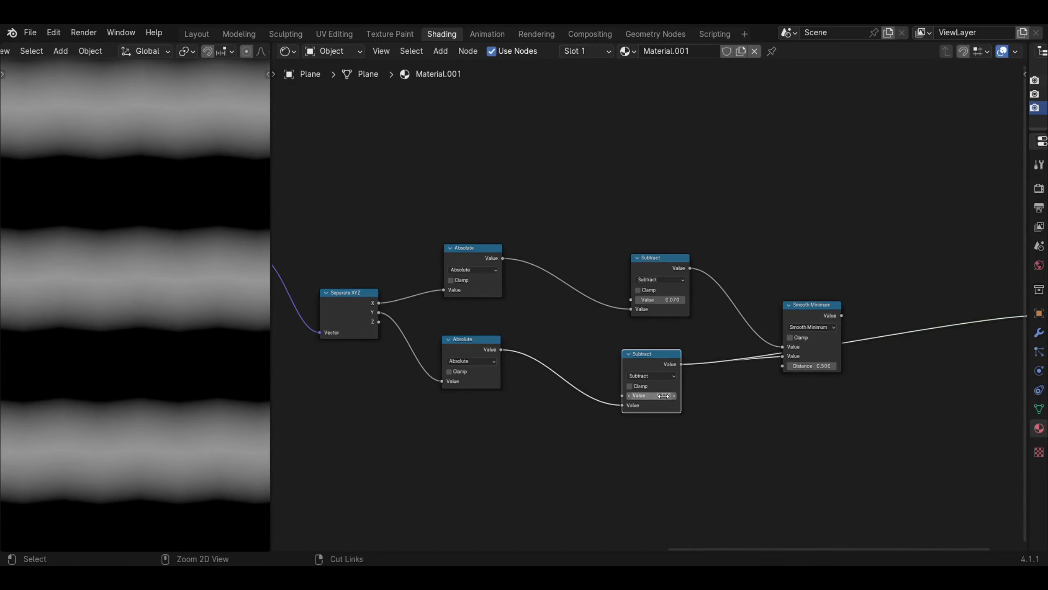
key("ctrl+z")
left_click_drag(799, 320, 792, 298)
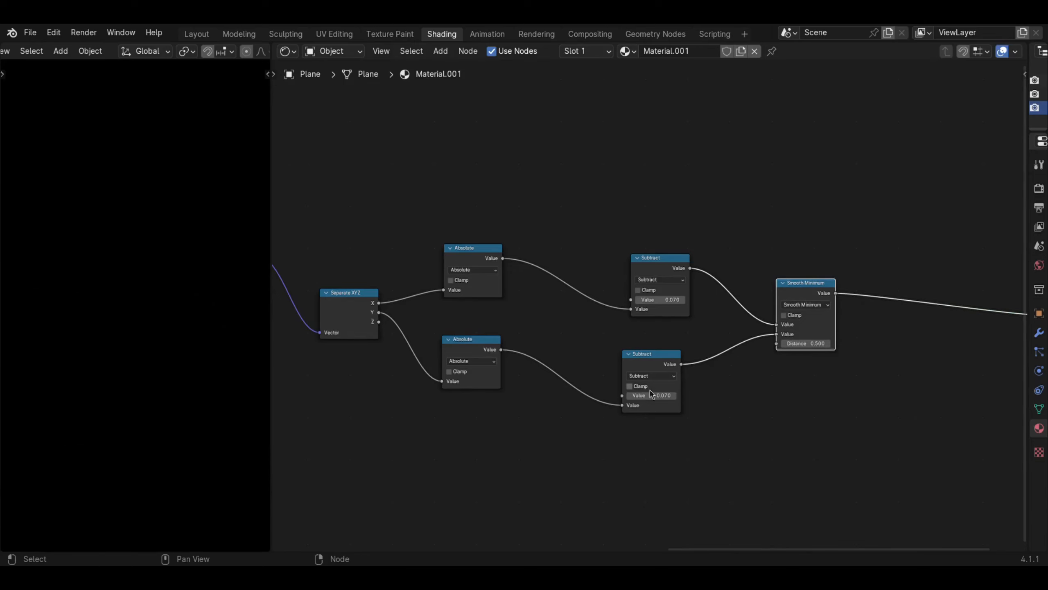
left_click_drag(652, 396, 729, 396)
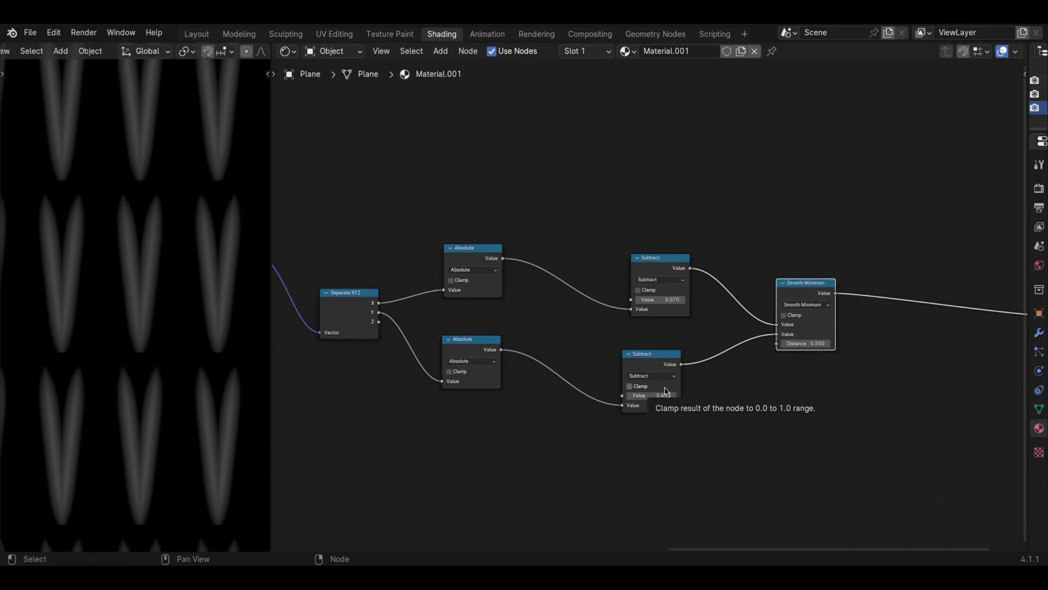
- Set the Max of the Wrap node on the Separate XYZ X output to 0.300
scroll(570, 182, "up", 1)
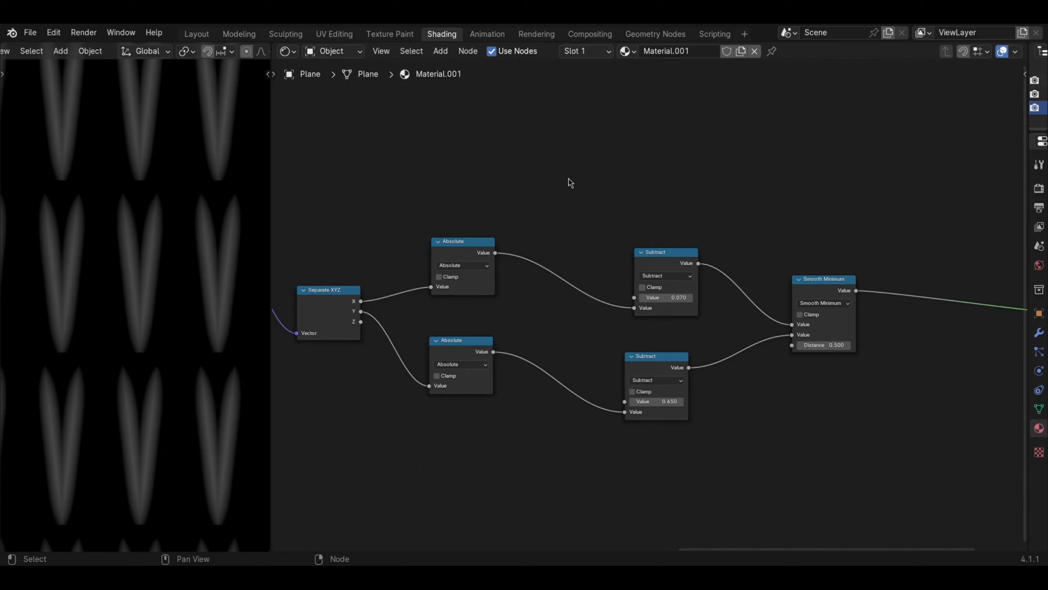
key("shift")
middle_click_drag(332, 205, 661, 203, "shift")
middle_click_drag(498, 213, 727, 211, "shift")
mouse_move(199, 279)
middle_mouse_down("shift")
mouse_move(450, 262)
mouse_move(606, 199)
middle_mouse_up("shift")
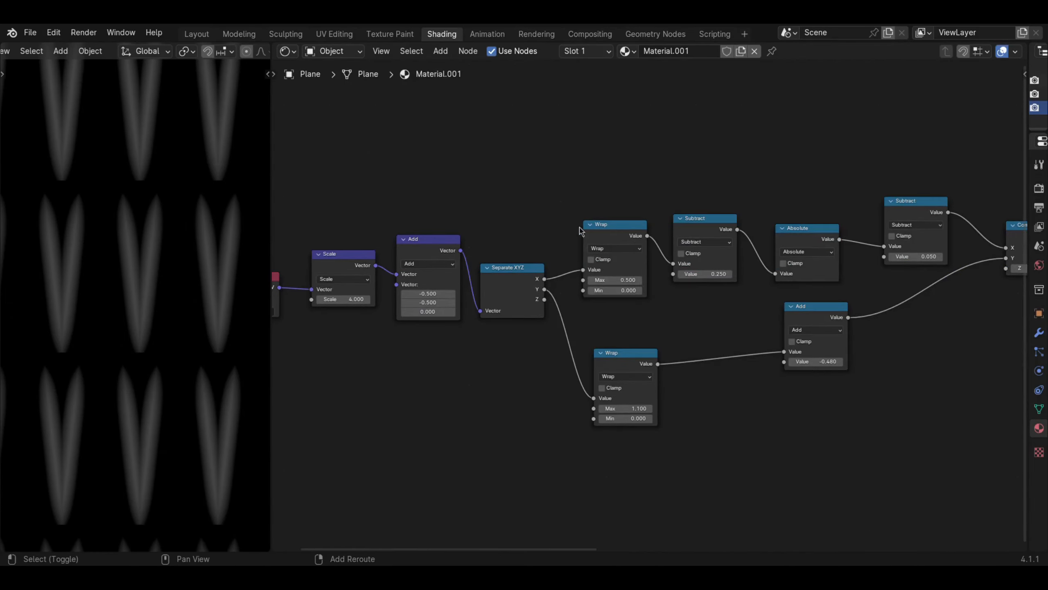
scroll(577, 346, "up", 4)
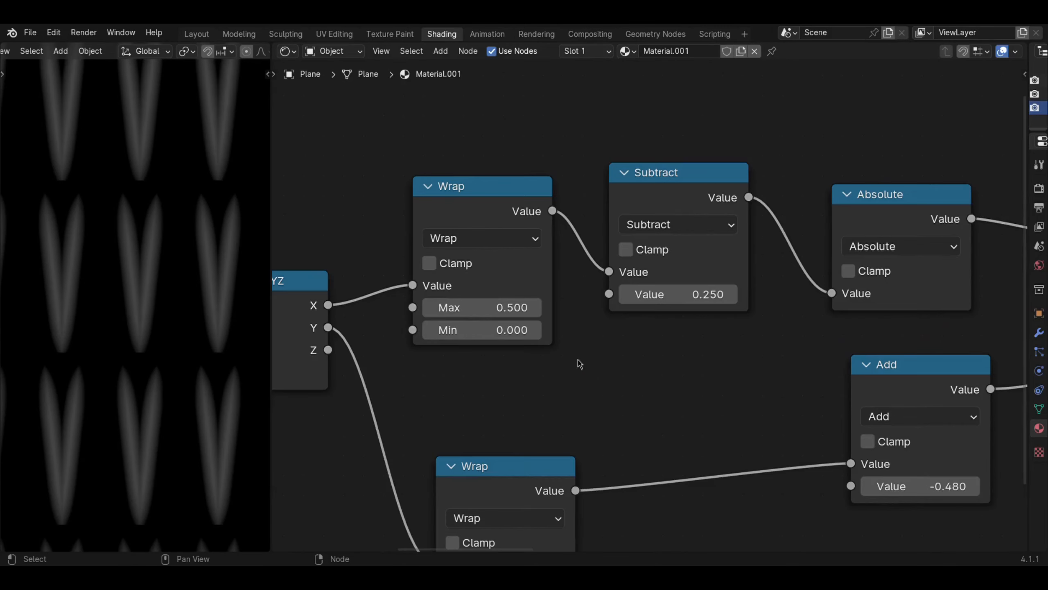
left_click_drag(536, 308, 489, 307, "shift")
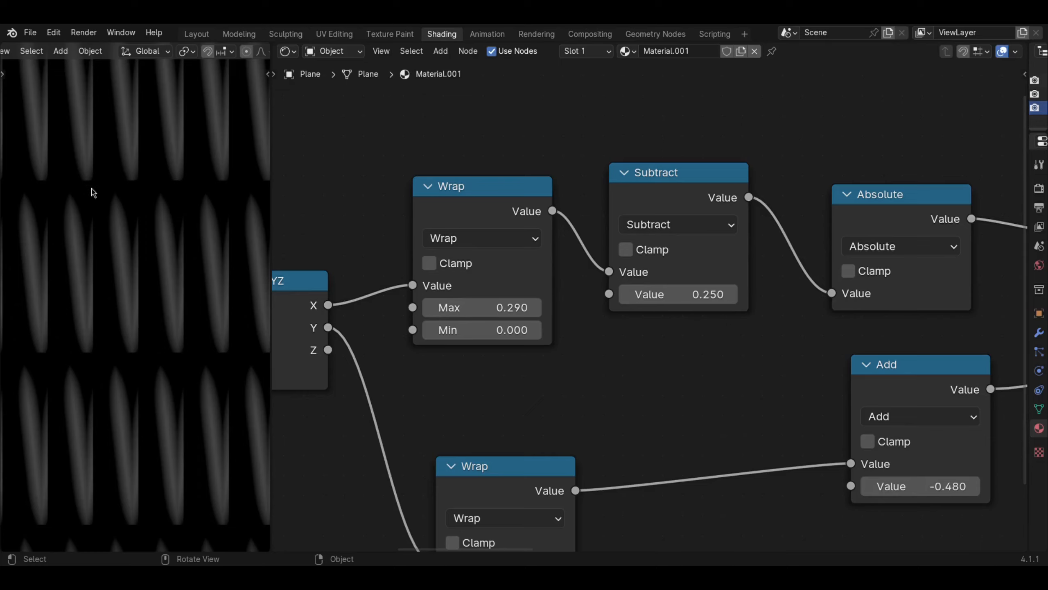
left_click_drag(488, 307, 510, 313, "shift")
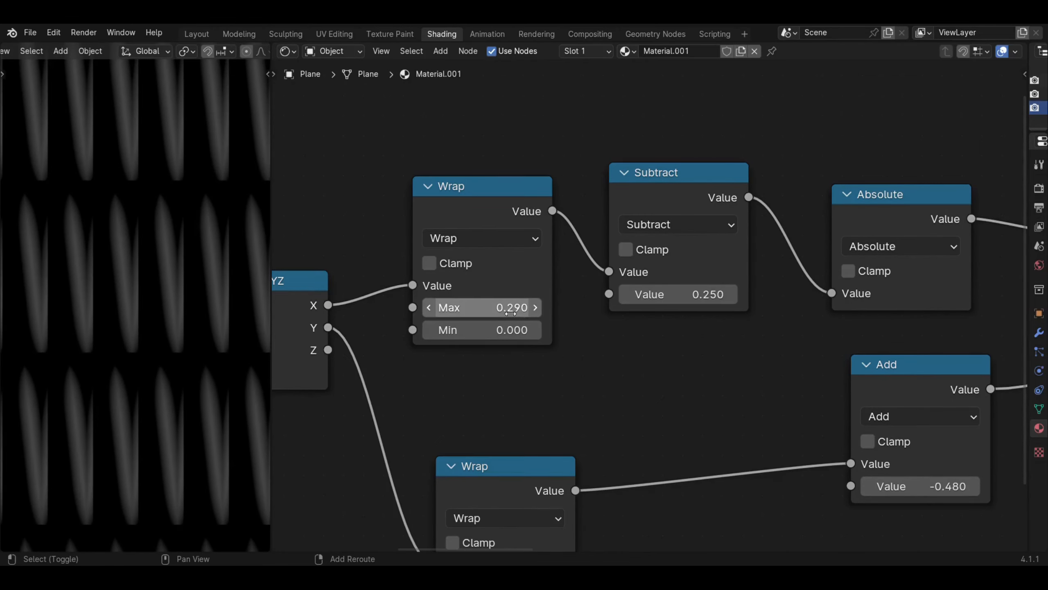
middle_click_drag(511, 313, 517, 315, "shift")
mouse_move(507, 313)
left_mouse_down("shift")
mouse_move(497, 313)
mouse_move(516, 313)
left_mouse_up("shift")
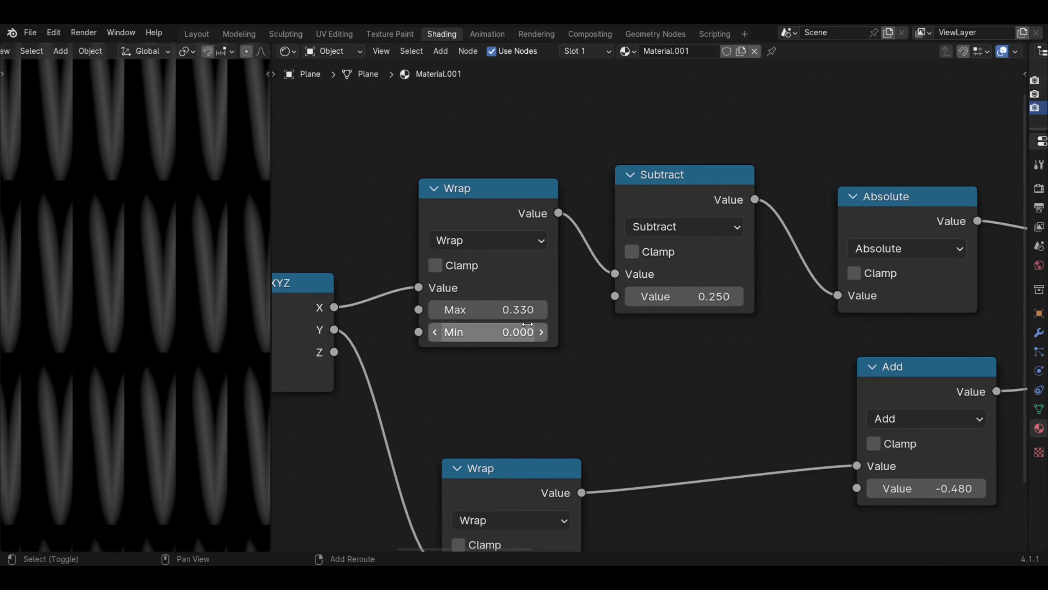
left_click_drag(512, 310, 506, 310, "shift")
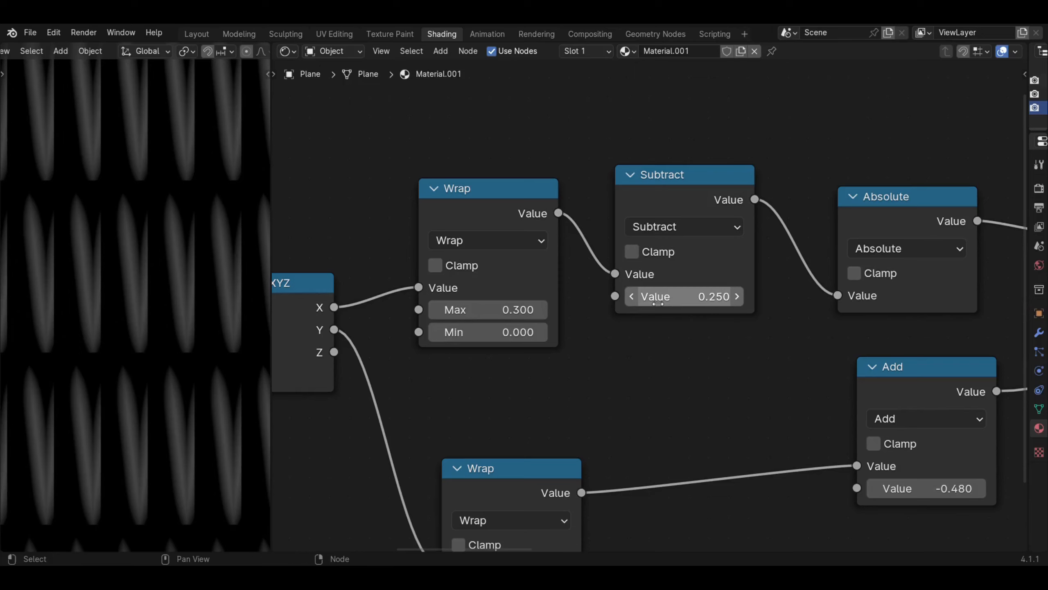
- Set the value of the Subtract node following the upper Wrap node to 0.15
left_click(683, 308)
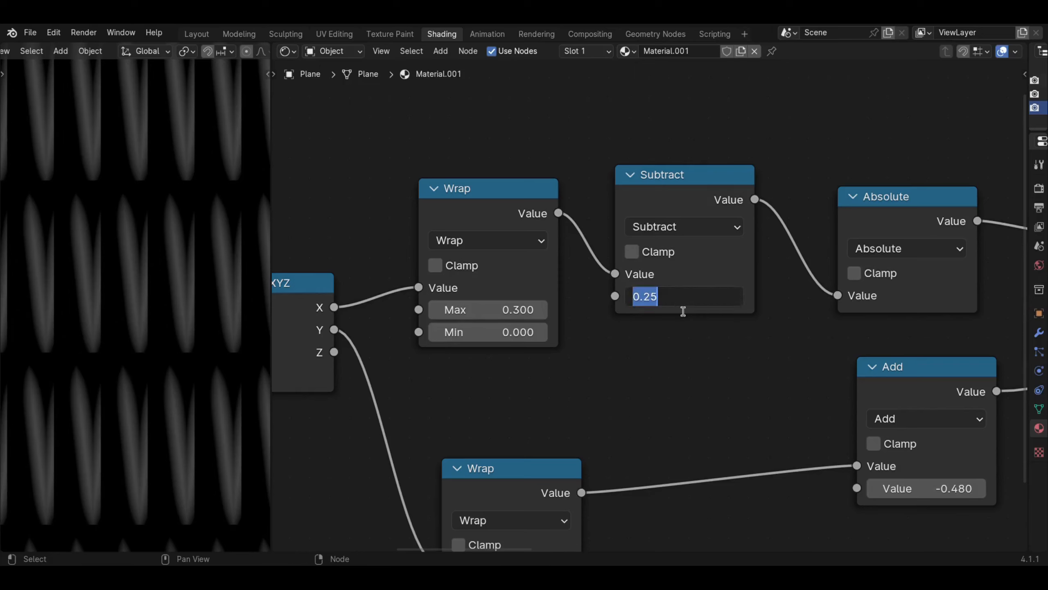
type("0.15")
key("Return")
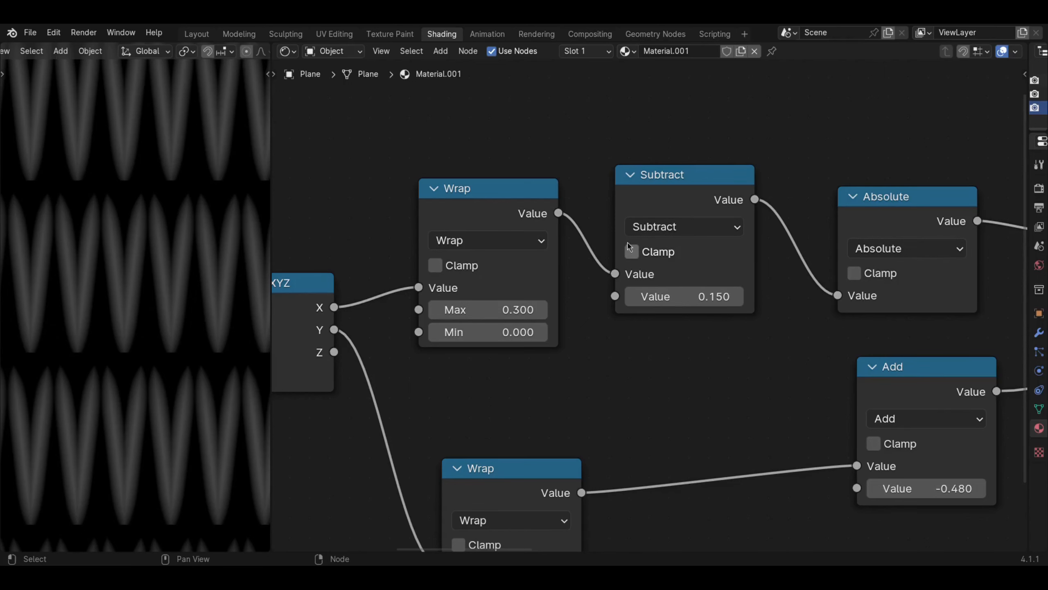
- Add a Value input node in the empty area below the Separate XYZ node
scroll(629, 315, "down", 3)
middle_click_drag(567, 391, 607, 315)
key("shift+a")
mouse_move(442, 385)
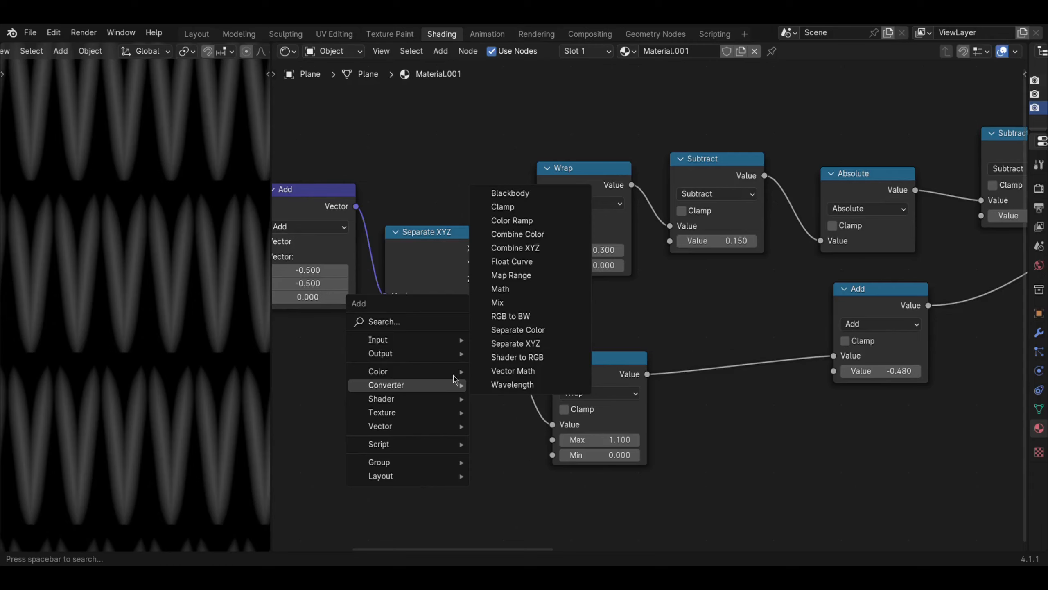
mouse_move(423, 340)
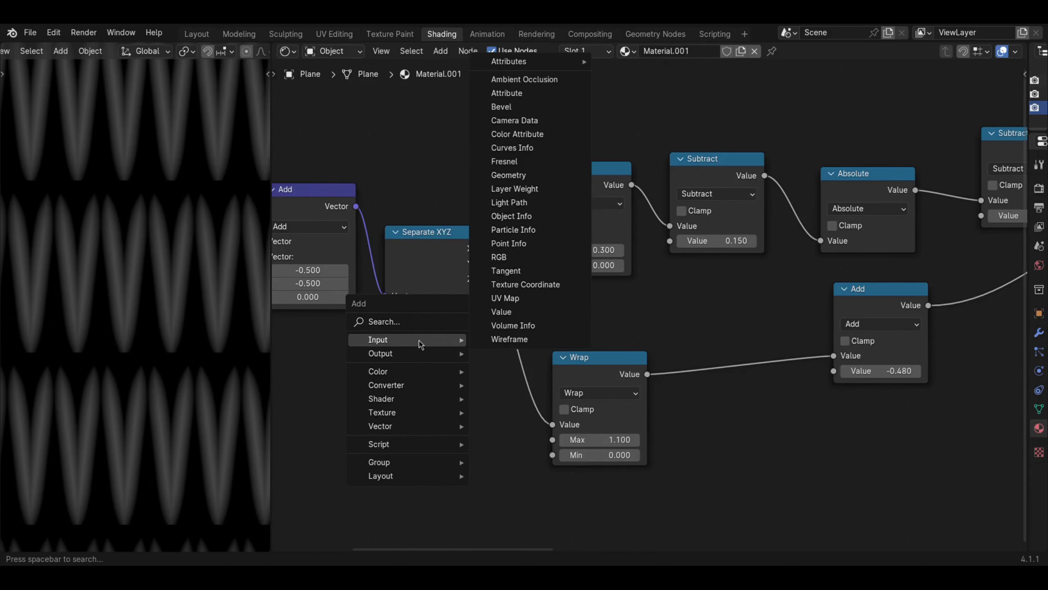
left_click(508, 318)
left_click(414, 449)
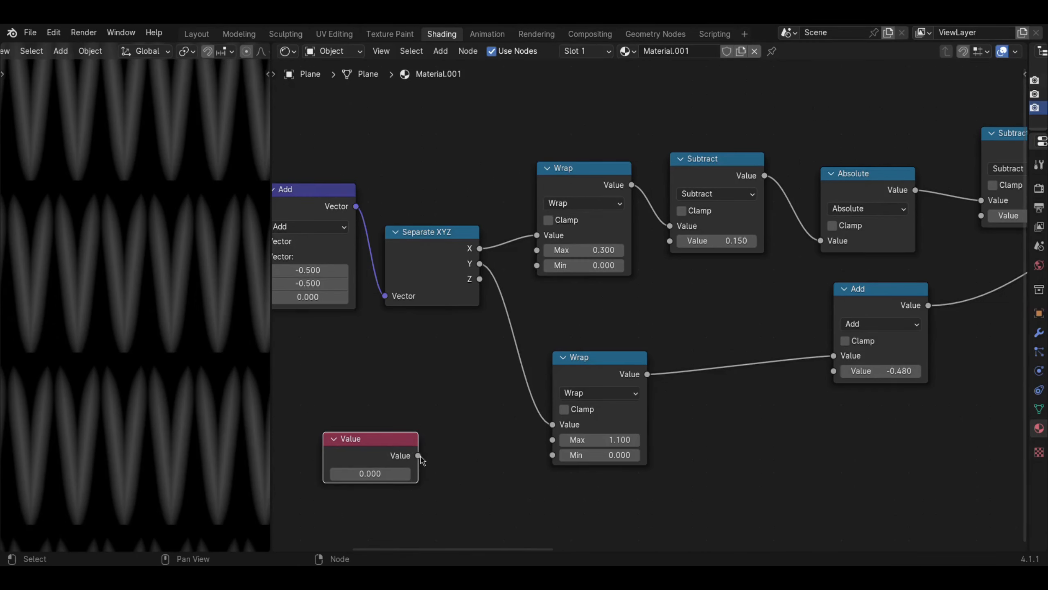
- Connect the Value node to the upper Wrap node's Max and the following Subtract node's second value, and move it farther away
left_click_drag(418, 455, 676, 237)
middle_click_drag(419, 446, 511, 350)
left_click_drag(478, 359, 314, 447)
- Insert a Divide math node with divisor 2.000 between the Value and Subtract nodes, and set the Value node to 0.290
key("shift+a")
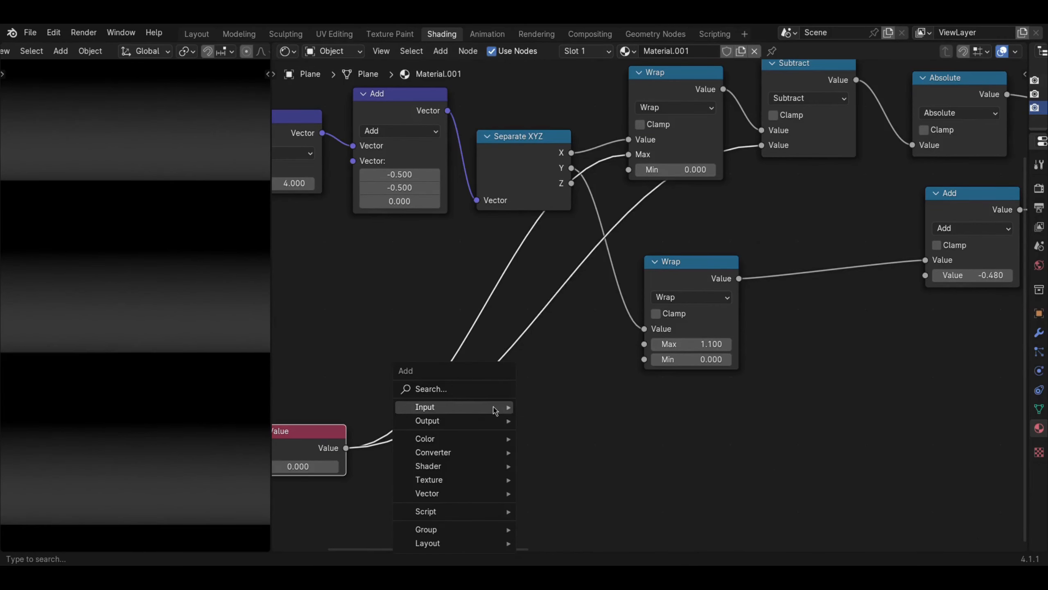
mouse_move(454, 452)
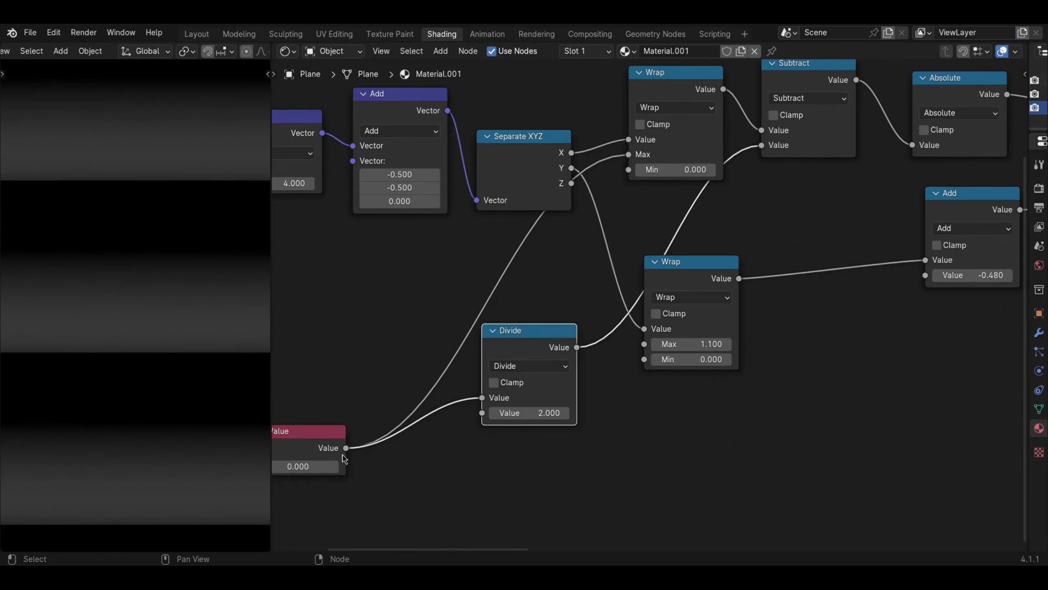
left_click_drag(324, 467, 339, 467)
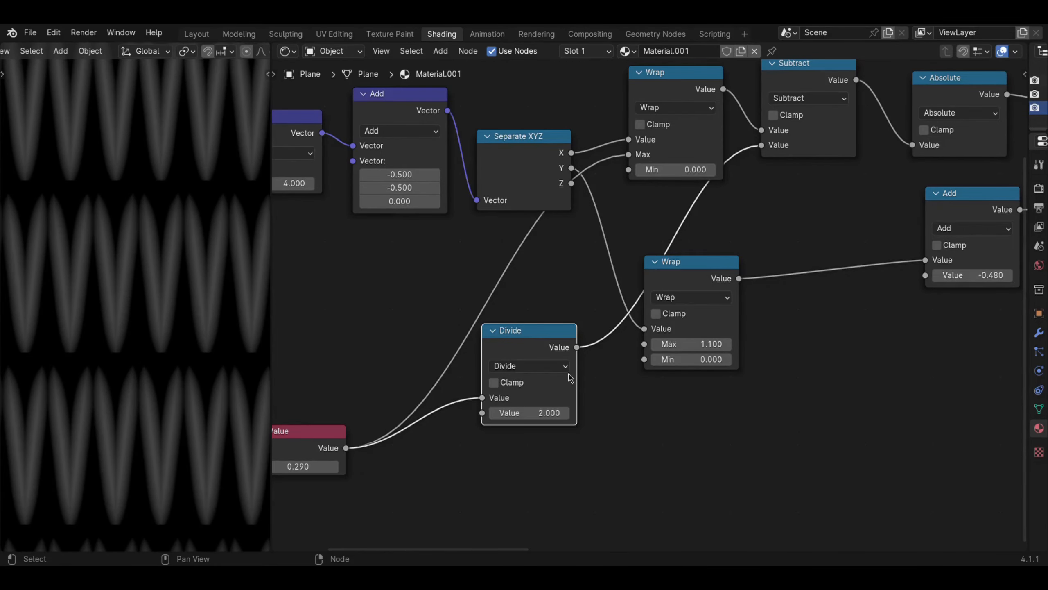
- Adjust the Value node to 0.540 to widen the spacing between the pattern columns
middle_click_drag(430, 390, 483, 360)
mouse_move(355, 437)
left_mouse_down("shift")
mouse_move(376, 436)
mouse_move(363, 436)
left_mouse_up("shift")
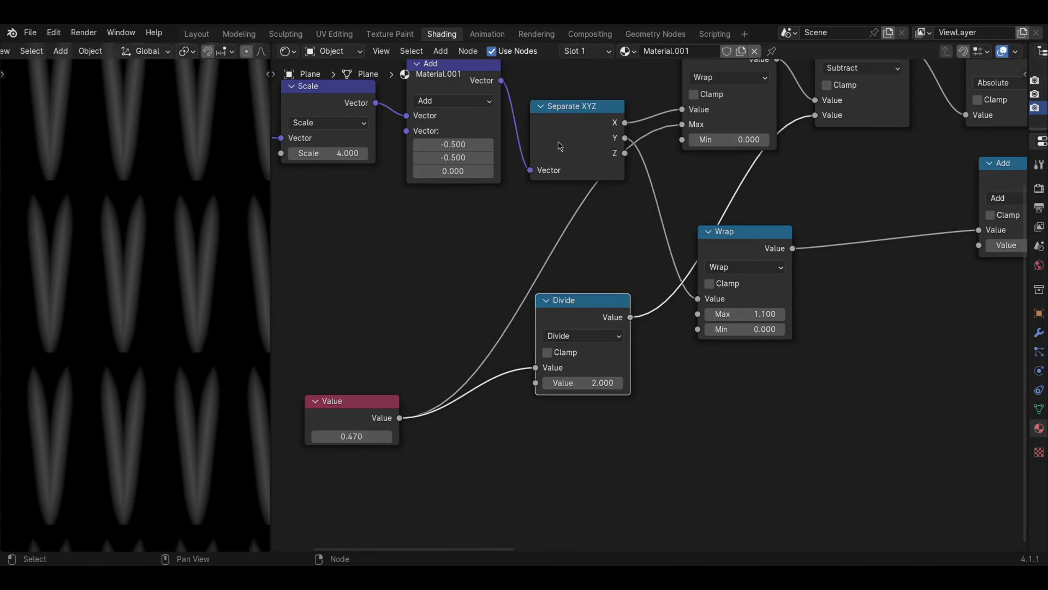
middle_click_drag(522, 197, 488, 253)
scroll(221, 335, "down", 2)
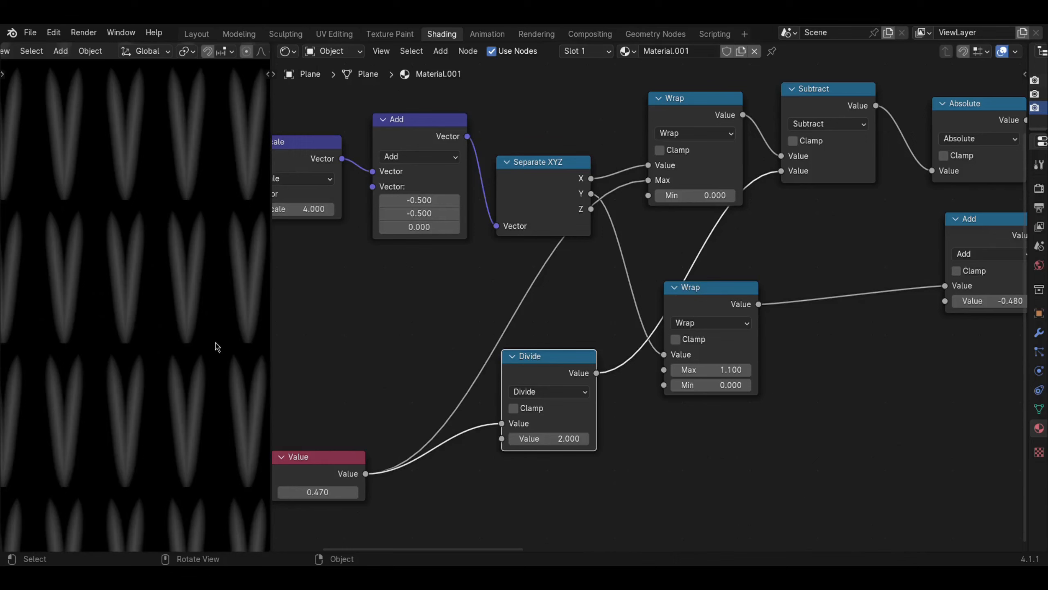
left_click_drag(317, 491, 316, 491, "shift")
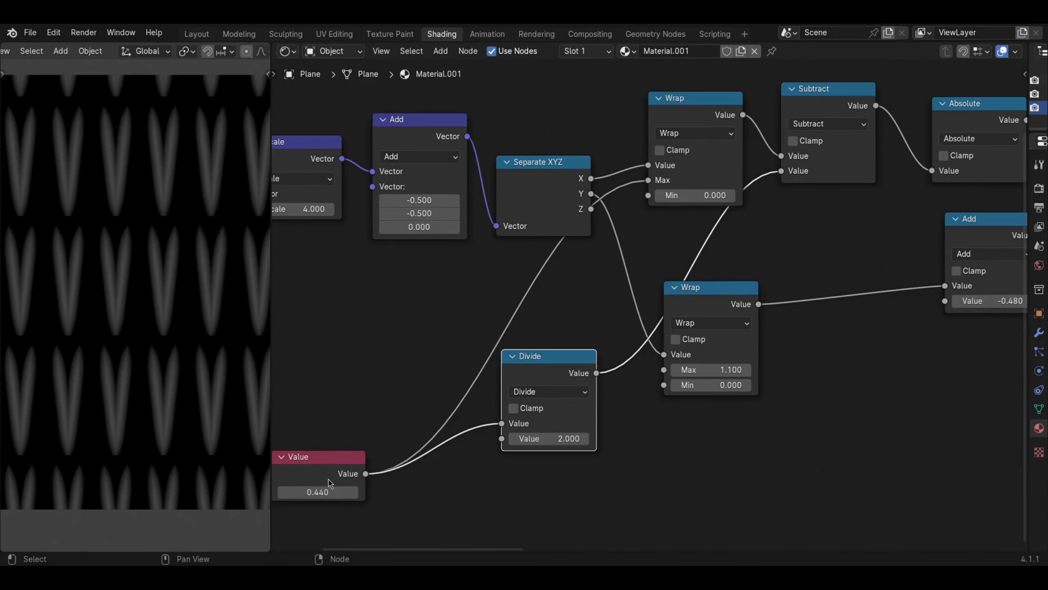
left_click_drag(330, 492, 331, 495, "shift")
- Label the Value node "Column Spacing"
scroll(331, 495, "down", 2)
left_click_drag(470, 384, 399, 402)
right_click(405, 400)
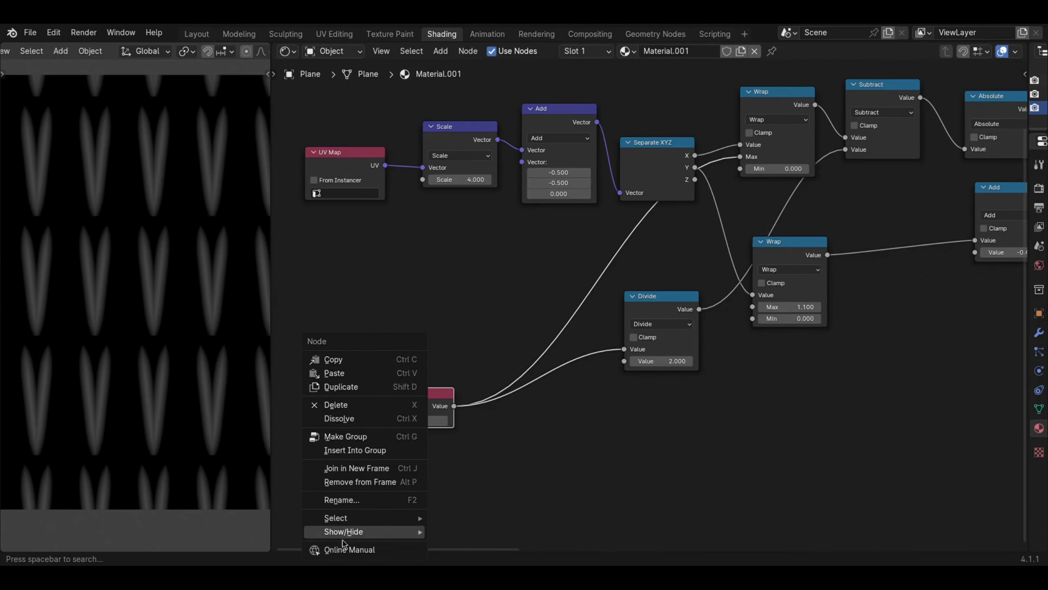
left_click(369, 501)
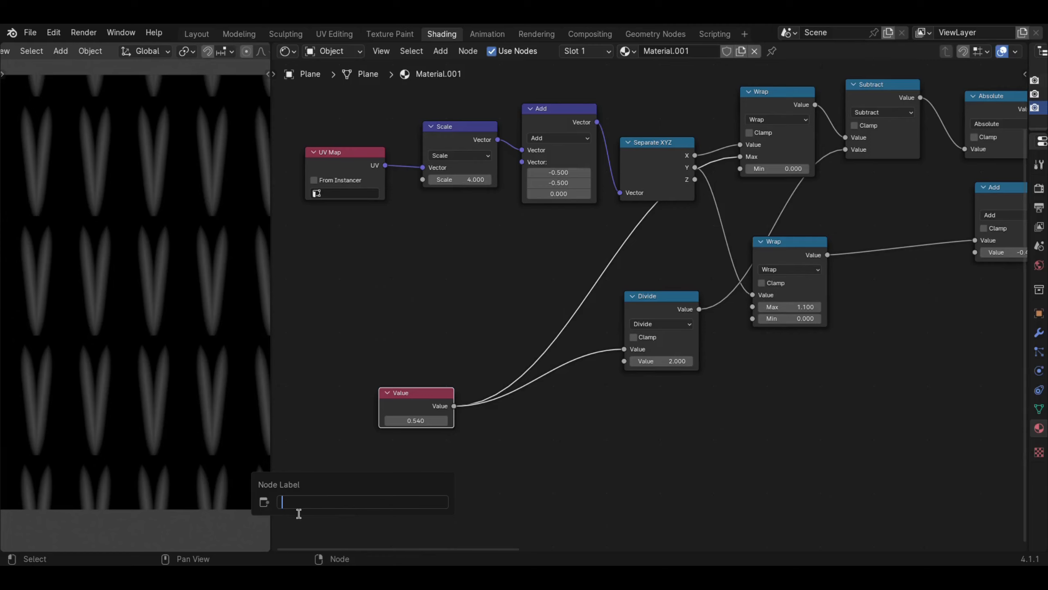
type("Column Spacing")
key("Return")
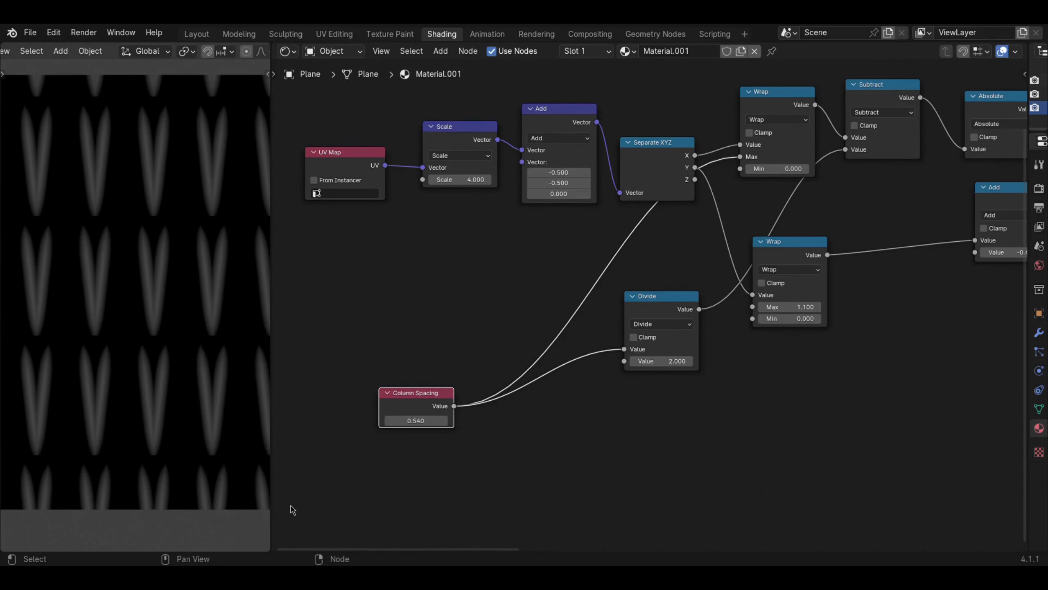
- Rearrange the lower Wrap, Divide and Column Spacing nodes, moving the latter two down clear of the Wrap node
middle_click_drag(780, 254, 611, 300)
left_click_drag(614, 299, 608, 333)
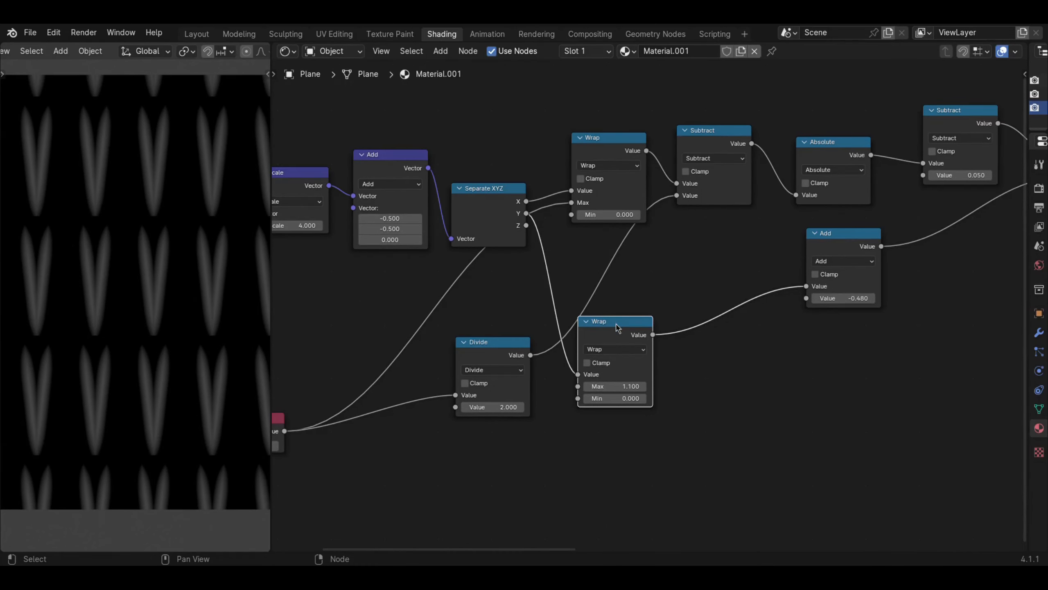
left_click_drag(488, 357, 460, 374)
middle_click_drag(351, 407, 467, 353)
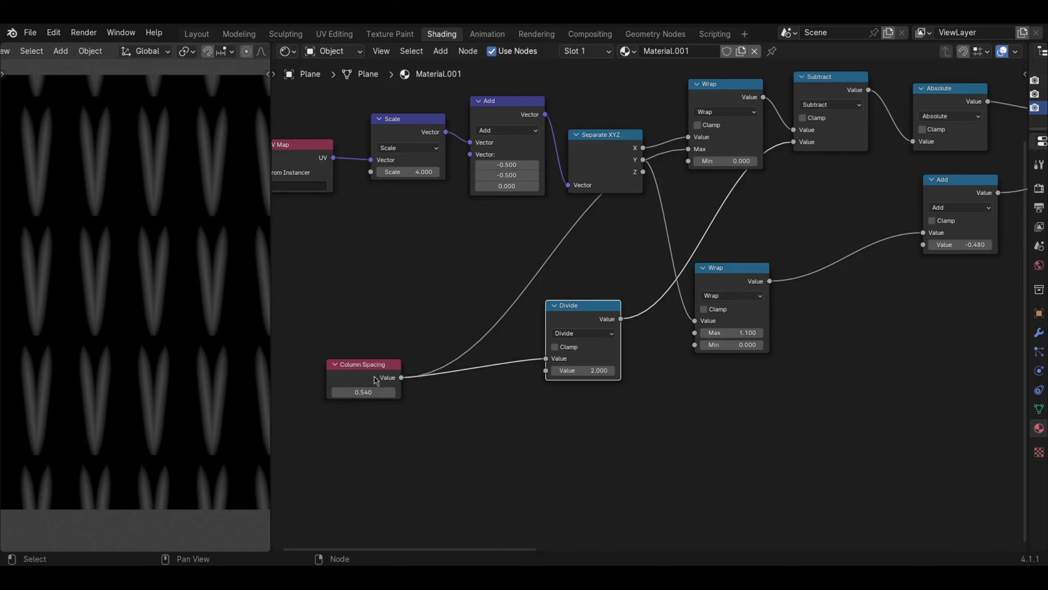
left_click(373, 377)
left_click(576, 328, "shift")
left_click_drag(577, 328, 518, 465)
middle_click_drag(650, 413, 538, 414)
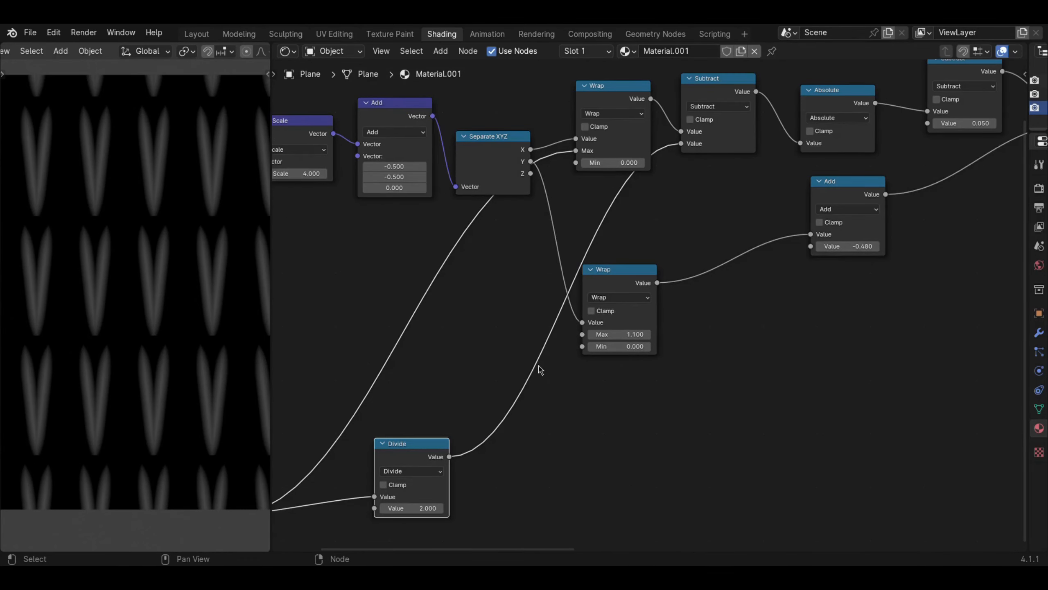
- Set the lower Wrap node's Max to 1.000 and shift the node slightly
mouse_move(618, 288)
left_mouse_down()
mouse_move(620, 299)
mouse_move(621, 282)
left_mouse_up()
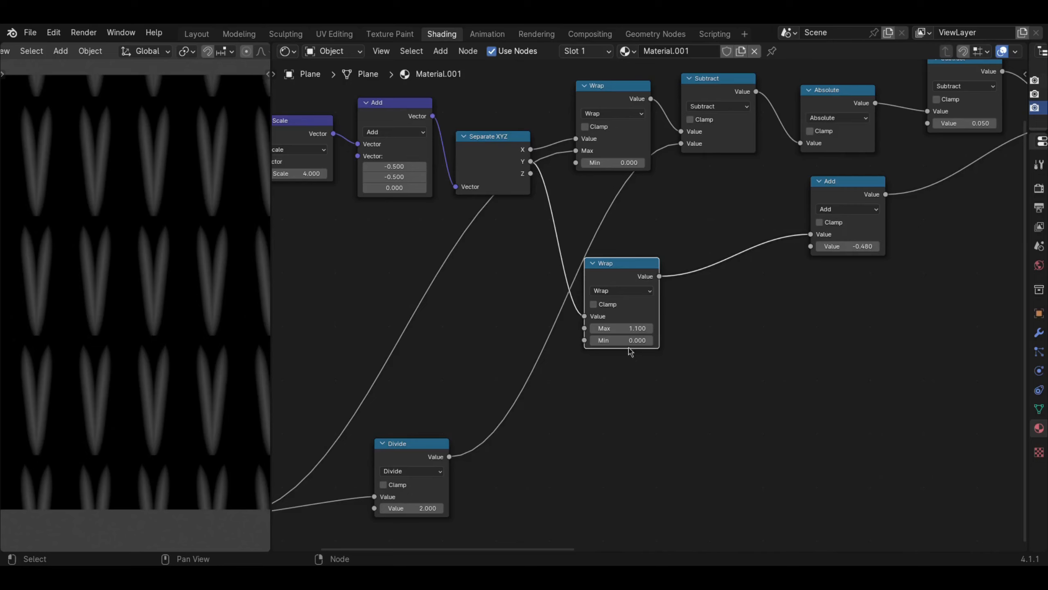
mouse_move(621, 328)
left_mouse_down()
mouse_move(669, 328)
mouse_move(605, 328)
mouse_move(617, 329)
left_mouse_up()
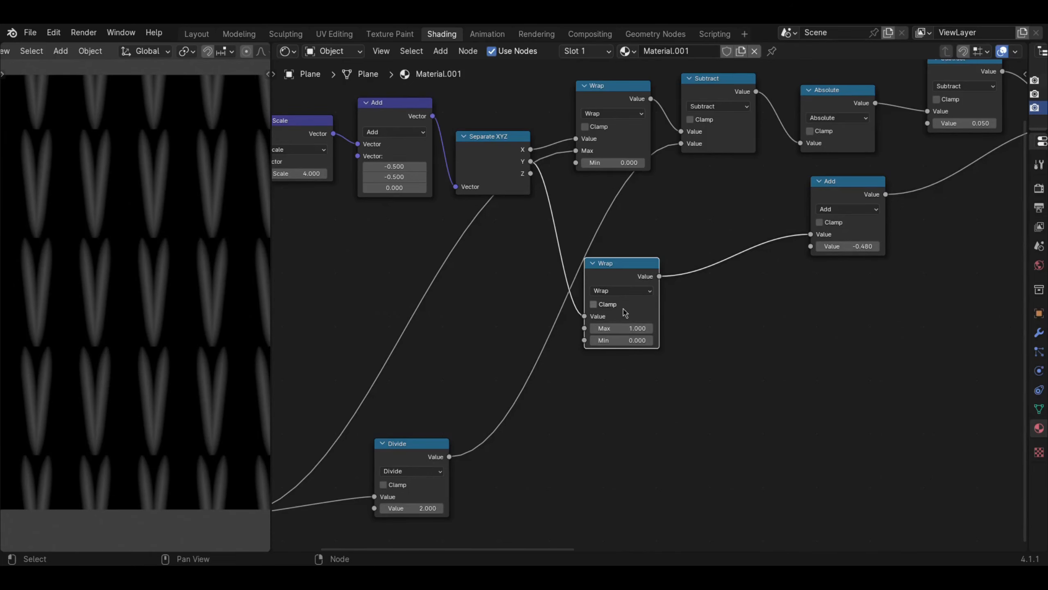
left_click_drag(625, 285, 628, 288)
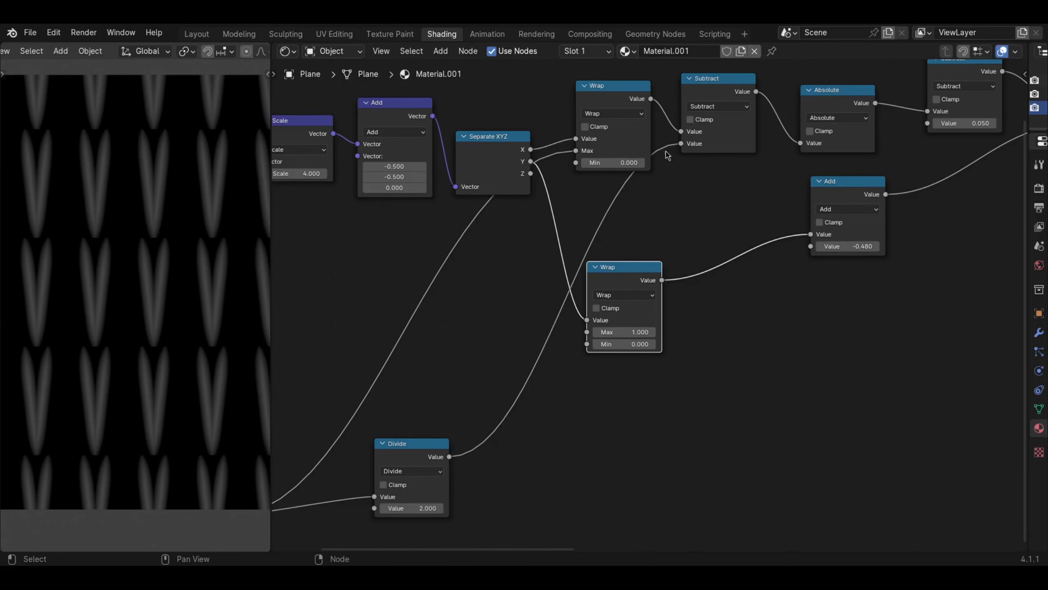
- Move the Add node down beside the lower Wrap node and set its value to -0.500
middle_click_drag(667, 212, 613, 266)
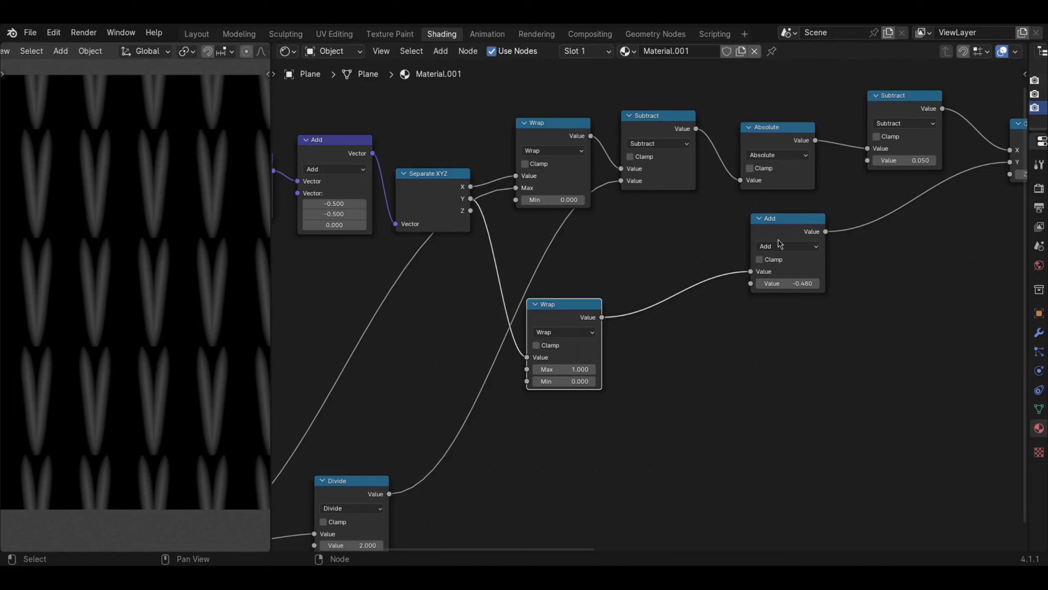
left_click_drag(780, 244, 757, 271)
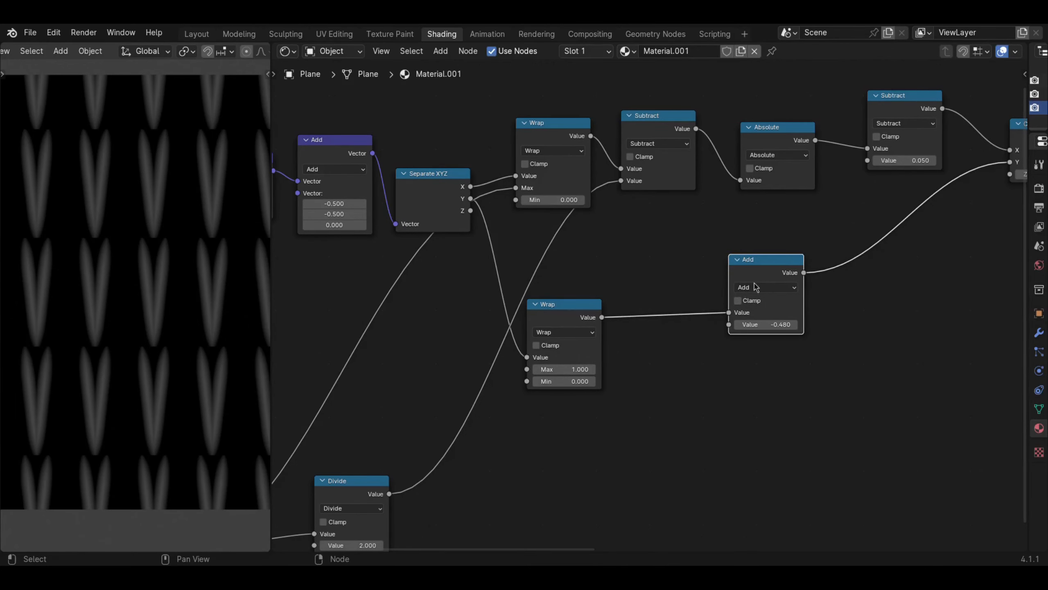
left_click(768, 325)
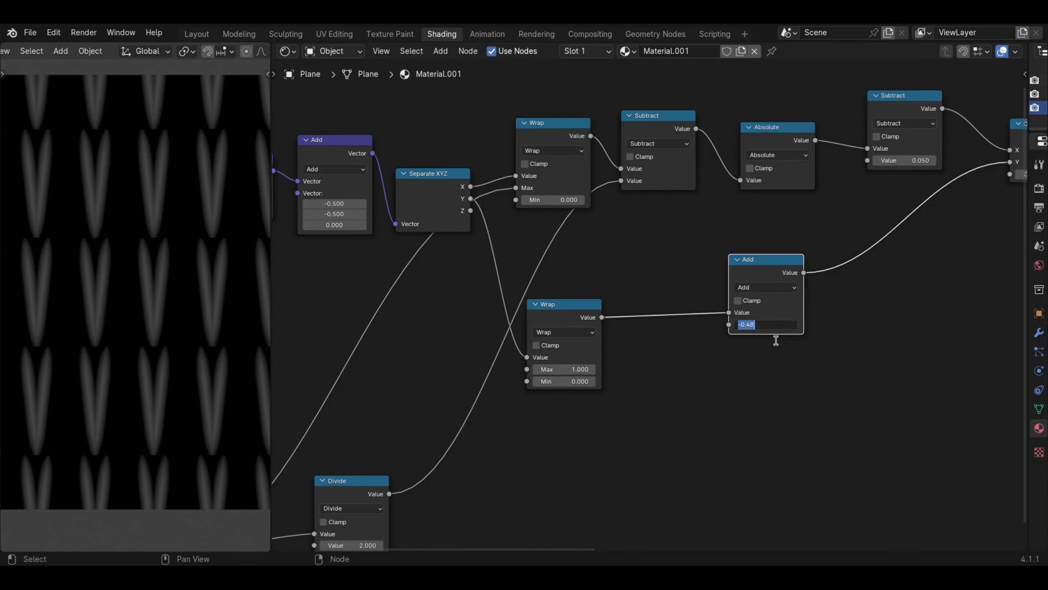
type("-0.5")
key("Return")
- Duplicate the Column Spacing node, place the copy below the lower Wrap node and connect it to that node's Max
left_click_drag(566, 310, 584, 296)
middle_click_drag(412, 352, 549, 297)
middle_click_drag(347, 413, 381, 389)
left_click(314, 466)
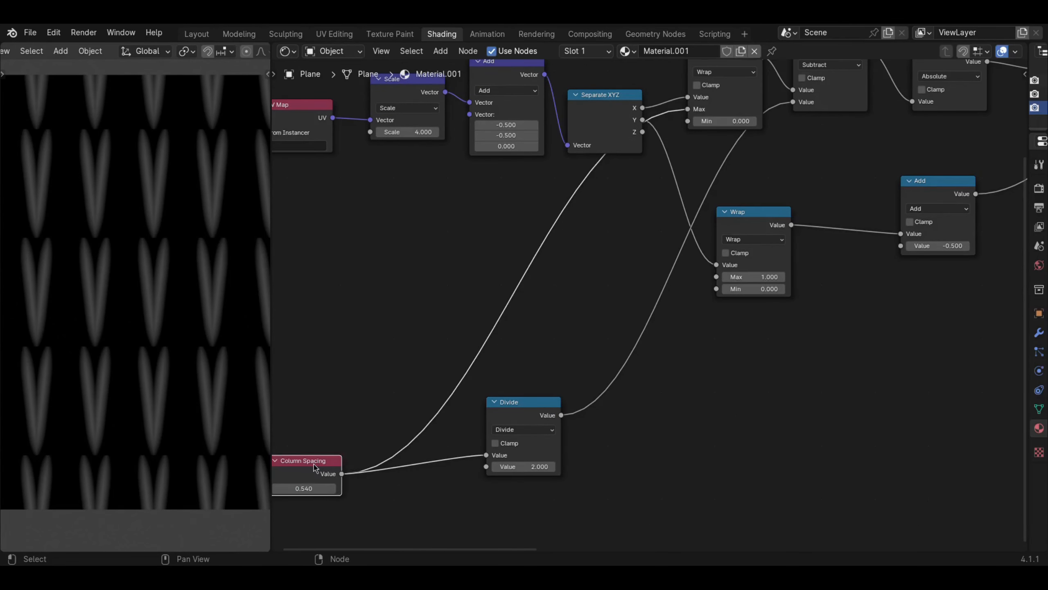
key("shift+d")
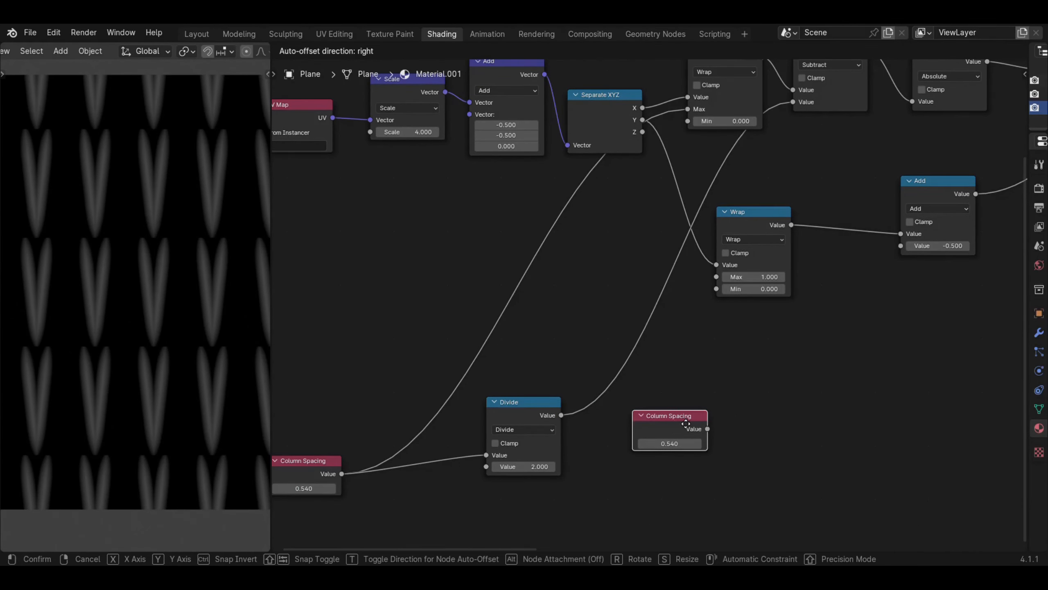
left_click(686, 424)
left_click_drag(707, 429, 893, 252)
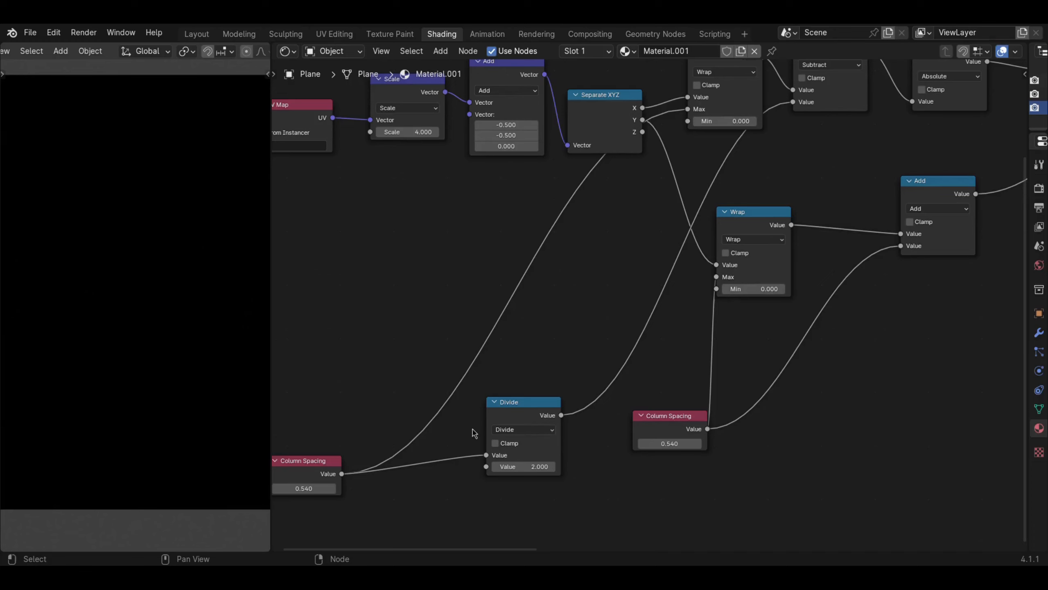
key("ctrl+z")
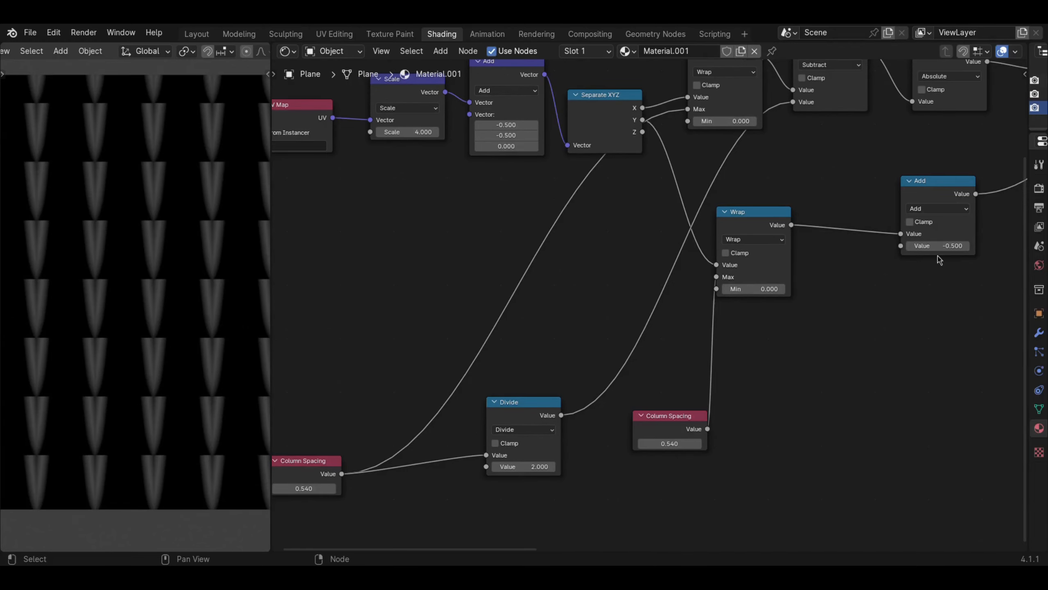
middle_click_drag(914, 268, 780, 303)
scroll(882, 304, "up", 3)
scroll(870, 259, "up", 1)
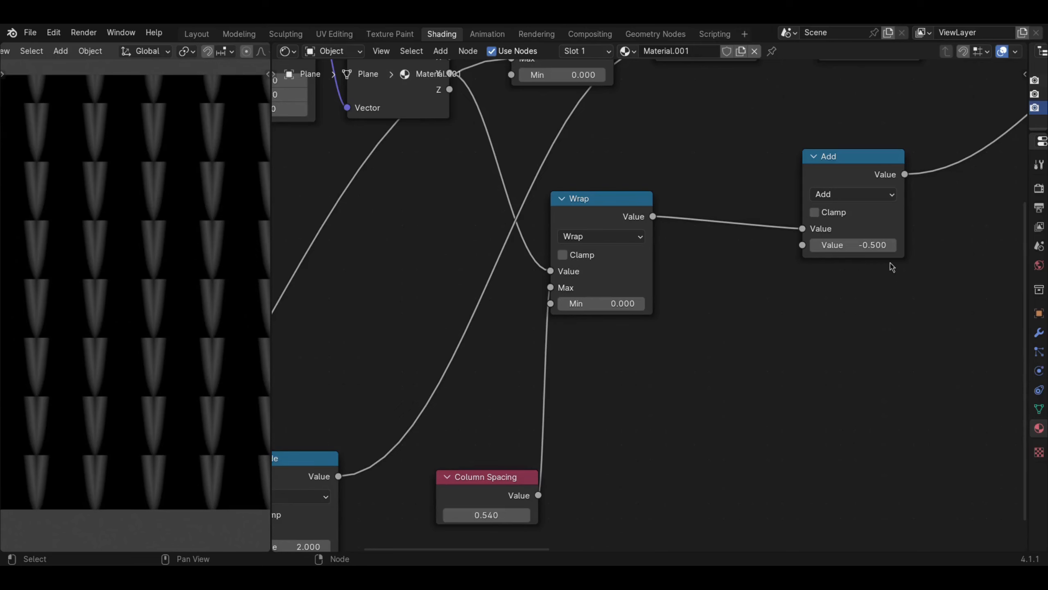
middle_click_drag(893, 267, 866, 264)
scroll(850, 260, "down", 1)
middle_click_drag(822, 293, 826, 308)
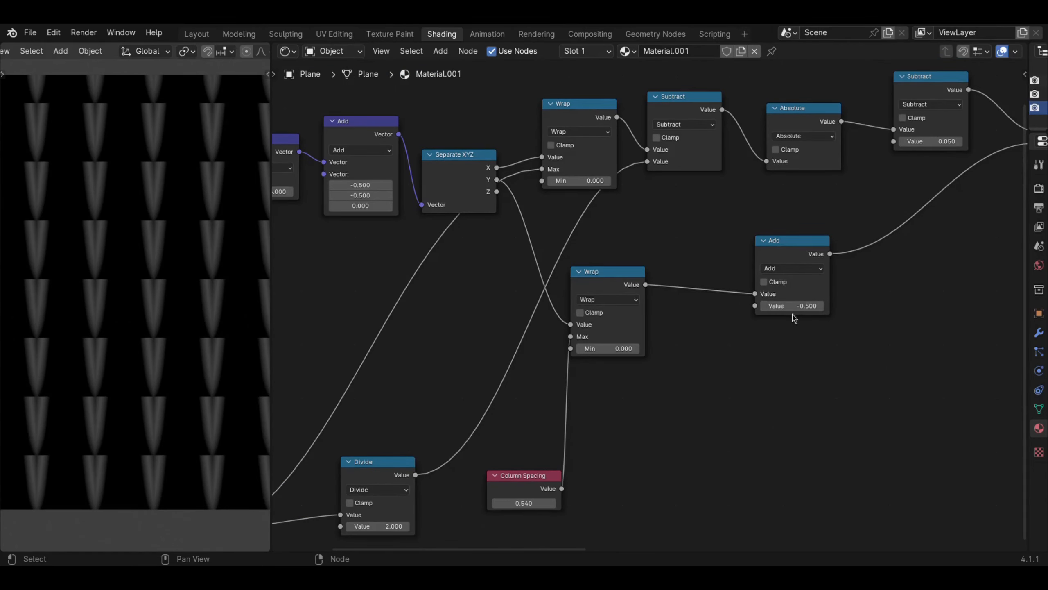
middle_click_drag(771, 344, 796, 282)
scroll(821, 254, "up", 1)
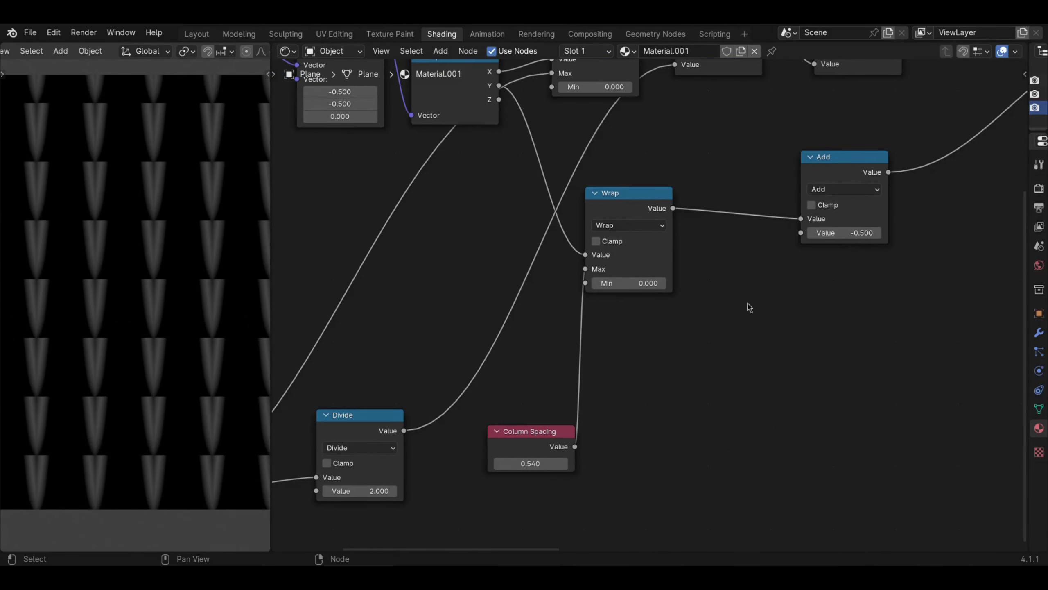
- Connect the duplicated Column Spacing node to the Add node's second value and shift it slightly away
left_click(537, 440)
left_click_drag(575, 446, 801, 232)
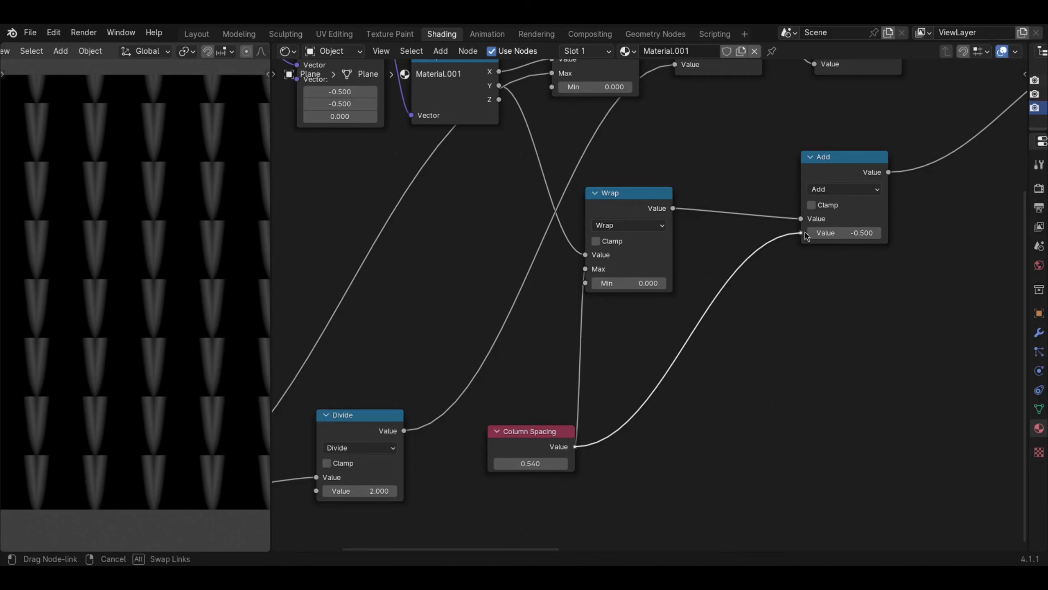
left_click_drag(536, 429, 510, 448)
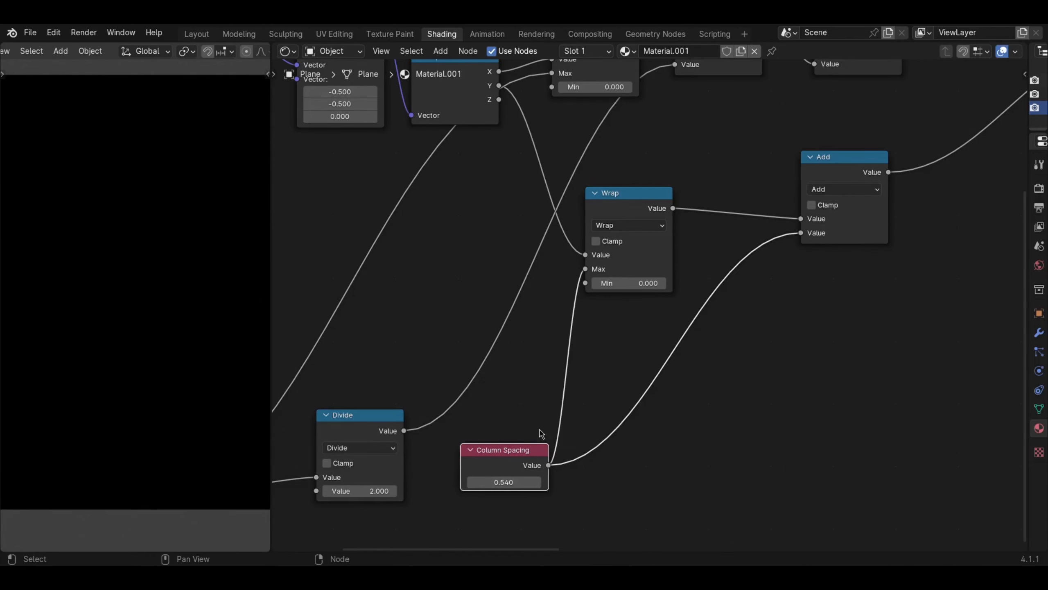
- Insert a copy of the Divide node between the duplicated Column Spacing and Add nodes, with its divisor set to -2.000
left_click(377, 436)
key("shift+d")
left_click(717, 350)
left_click(724, 385)
type("-2")
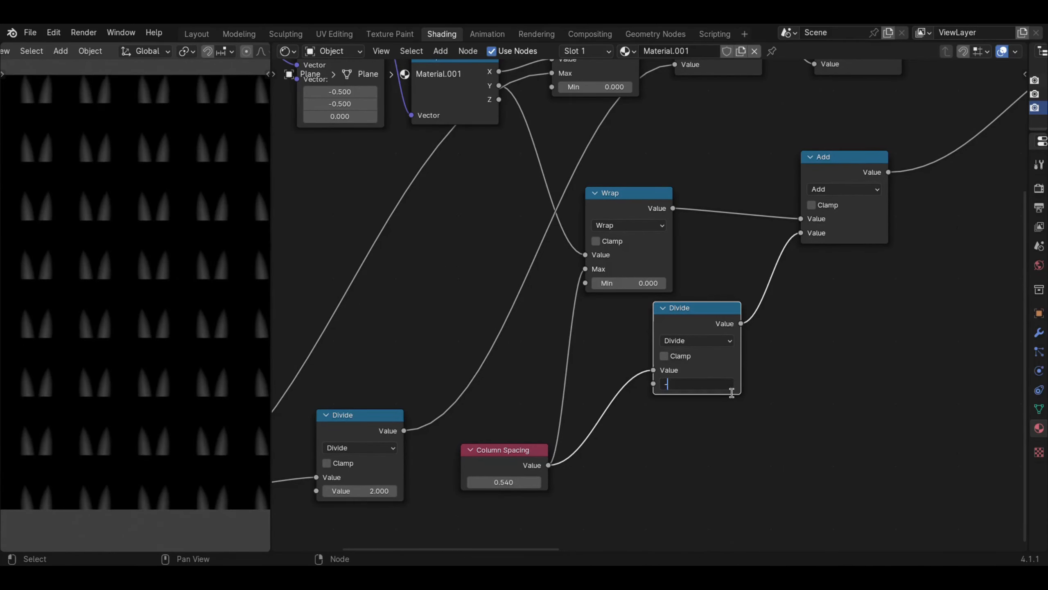
key("Return")
left_click_drag(679, 318, 656, 371)
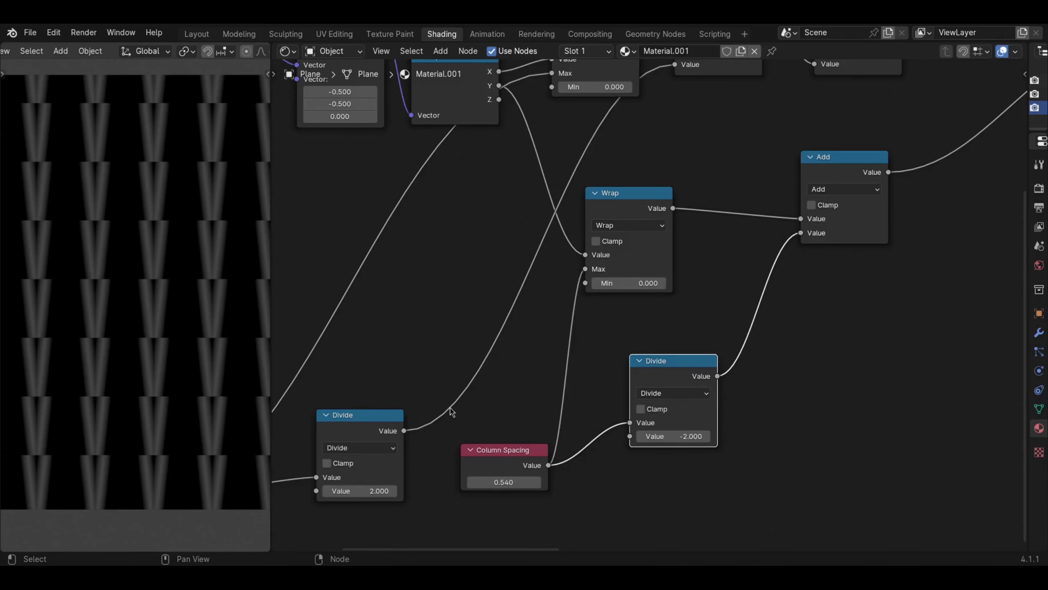
- Try a value of 1.300 in the duplicated Column Spacing node to spread the stitches vertically
middle_click_drag(400, 430, 516, 361)
middle_click_drag(625, 293, 547, 360)
middle_click_drag(379, 440, 459, 400)
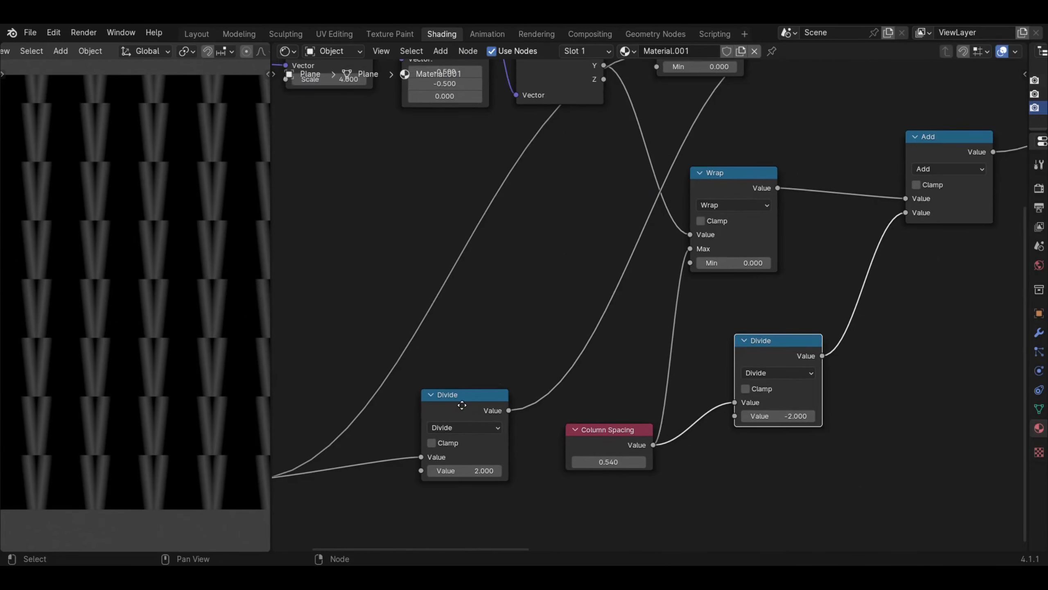
middle_click_drag(493, 212, 471, 299)
scroll(468, 285, "up", 1)
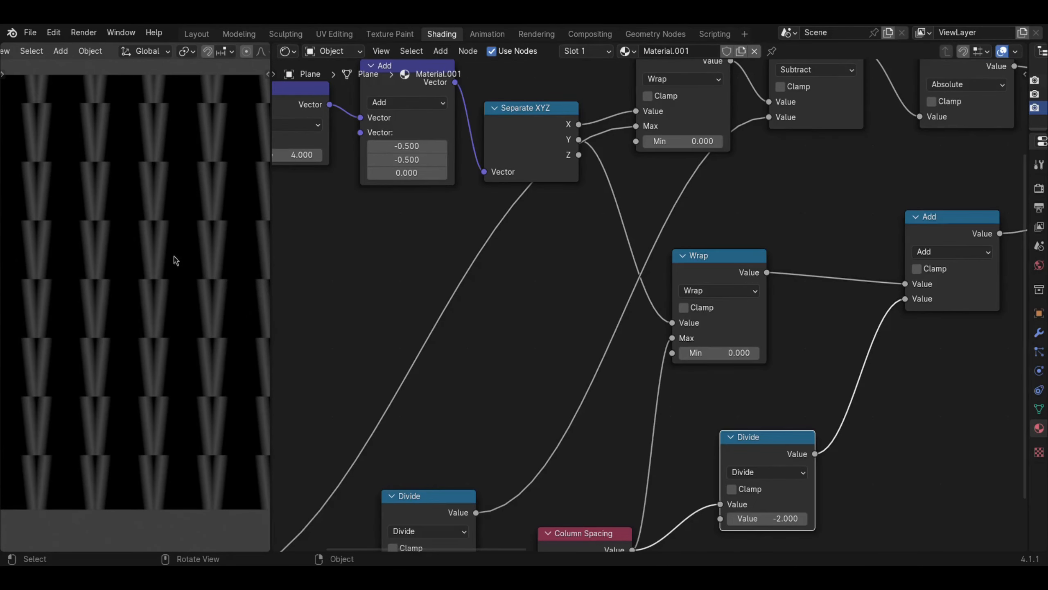
middle_click_drag(458, 357, 480, 282)
middle_click_drag(454, 464, 426, 408)
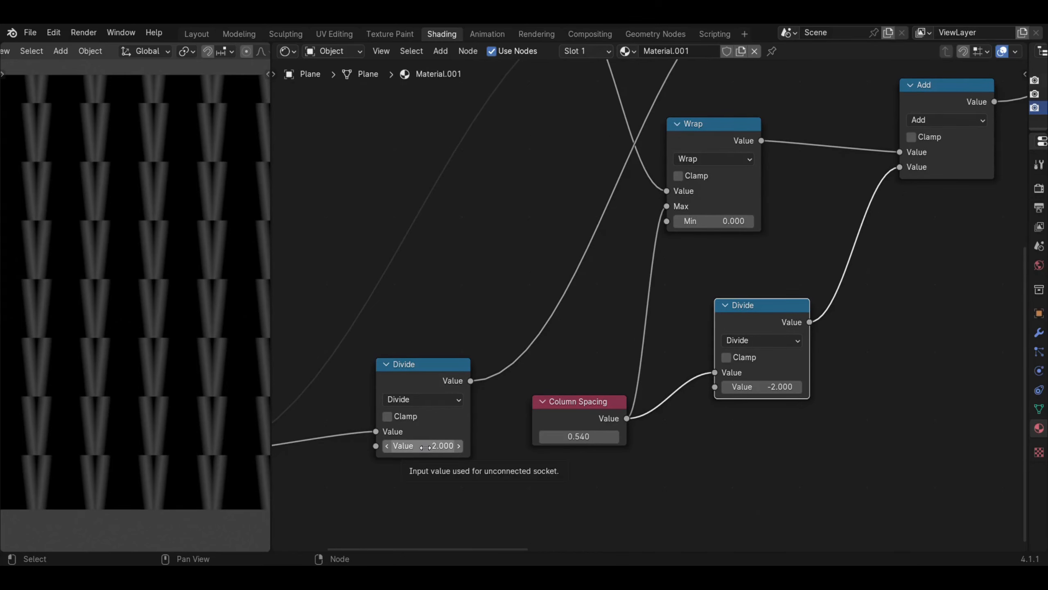
left_click_drag(413, 446, 425, 446, "shift")
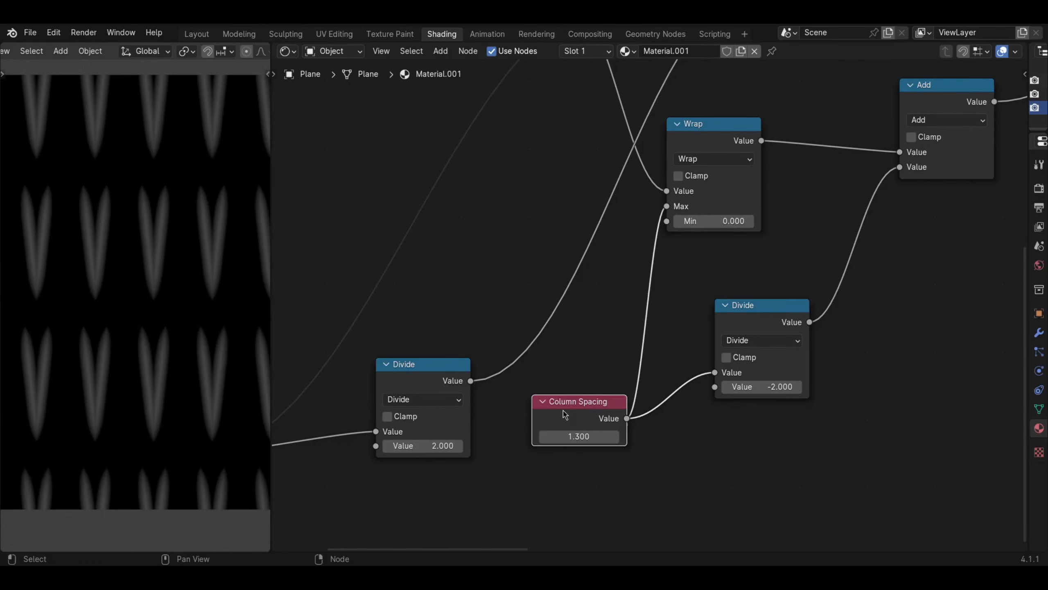
- Label the duplicated spacing node "Stich Y Spacing" and set its value to 1.200
right_click(564, 414)
right_click(610, 406)
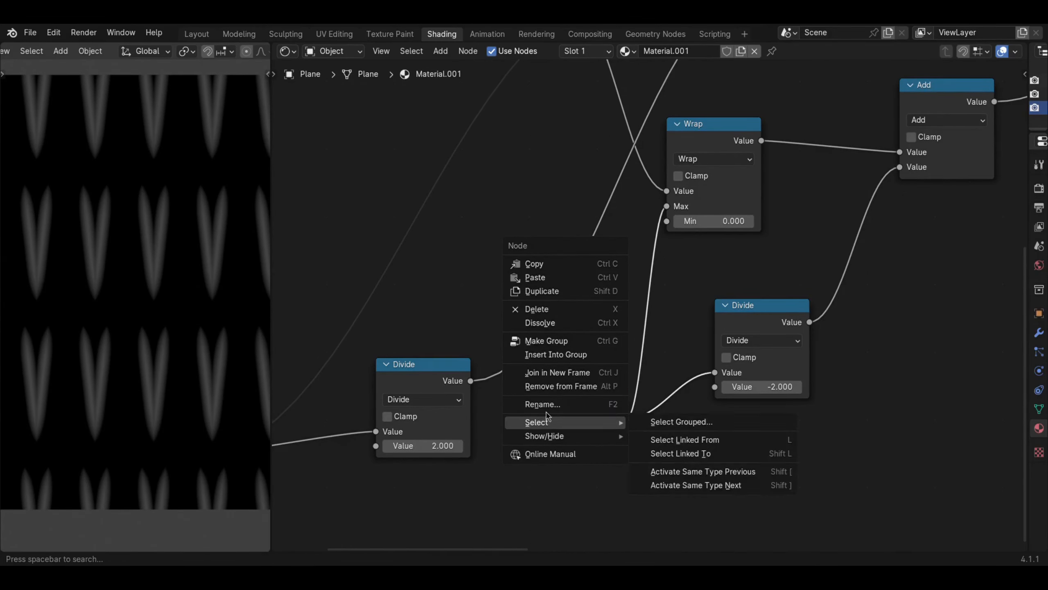
left_click(602, 403)
type("Sti")
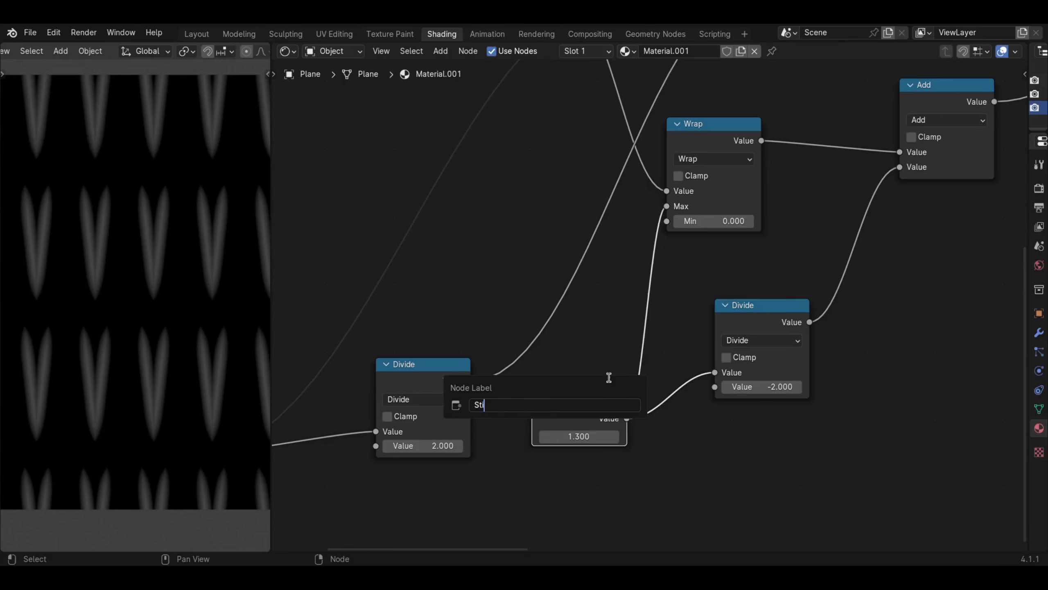
type("ch Y Spacing")
key("Return")
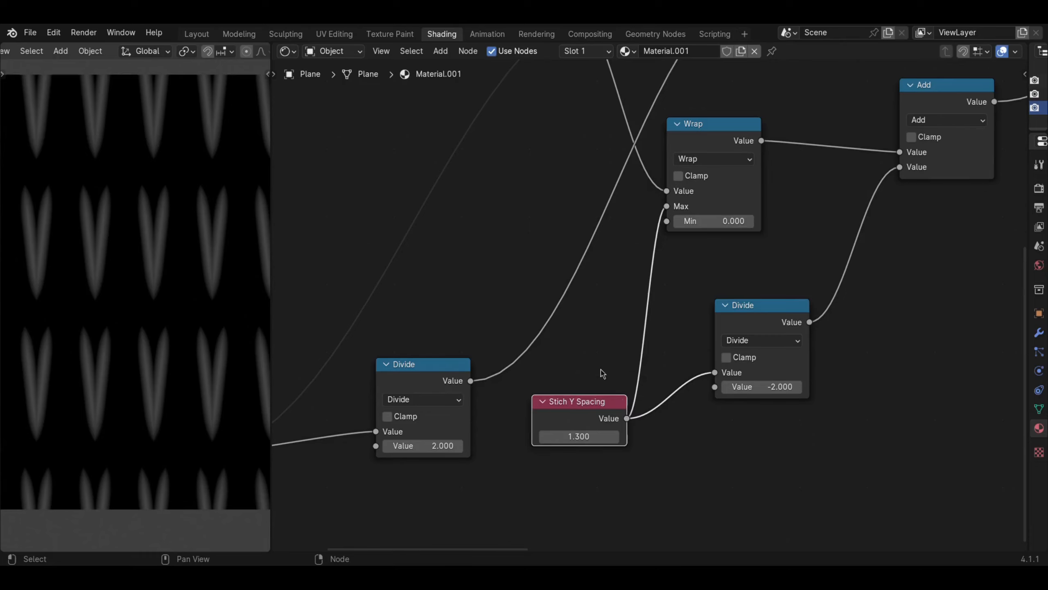
mouse_move(581, 435)
left_mouse_down()
mouse_move(553, 436)
mouse_move(588, 438)
left_mouse_up()
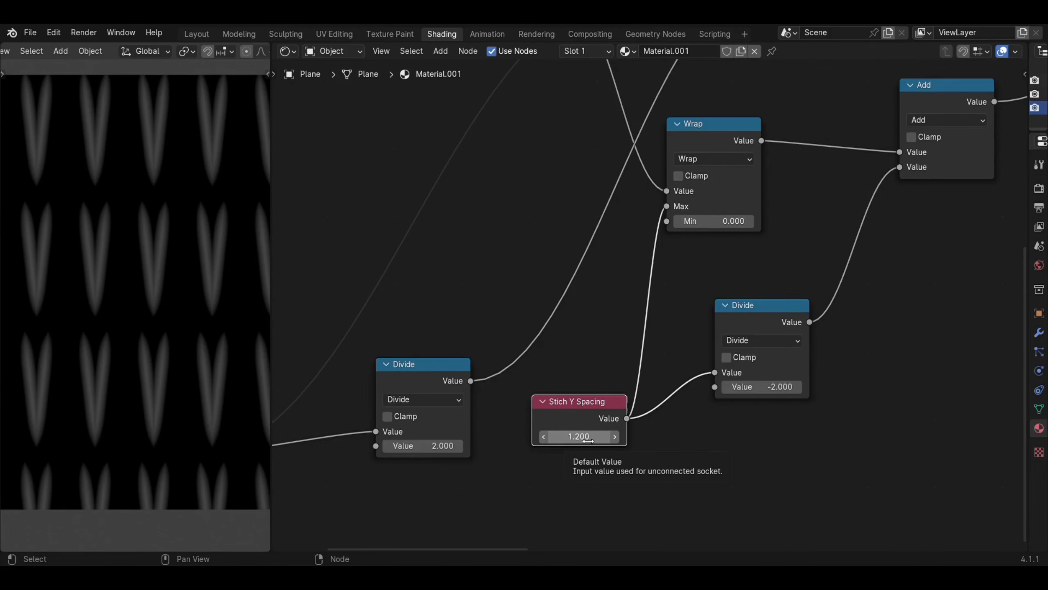
- Widen the stitches by setting the upper Subtract node before the Smooth Minimum to 0.100
scroll(578, 397, "down", 4)
middle_click_drag(570, 355, 435, 376)
scroll(152, 276, "up", 1)
scroll(468, 349, "down", 3)
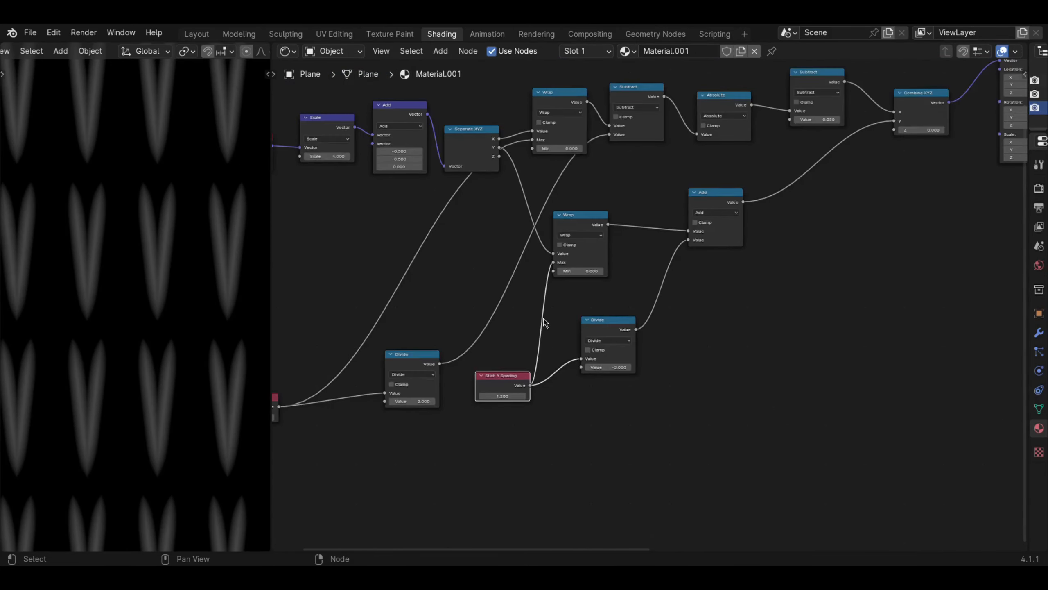
middle_click_drag(747, 284, 504, 402)
middle_click_drag(798, 338, 480, 375)
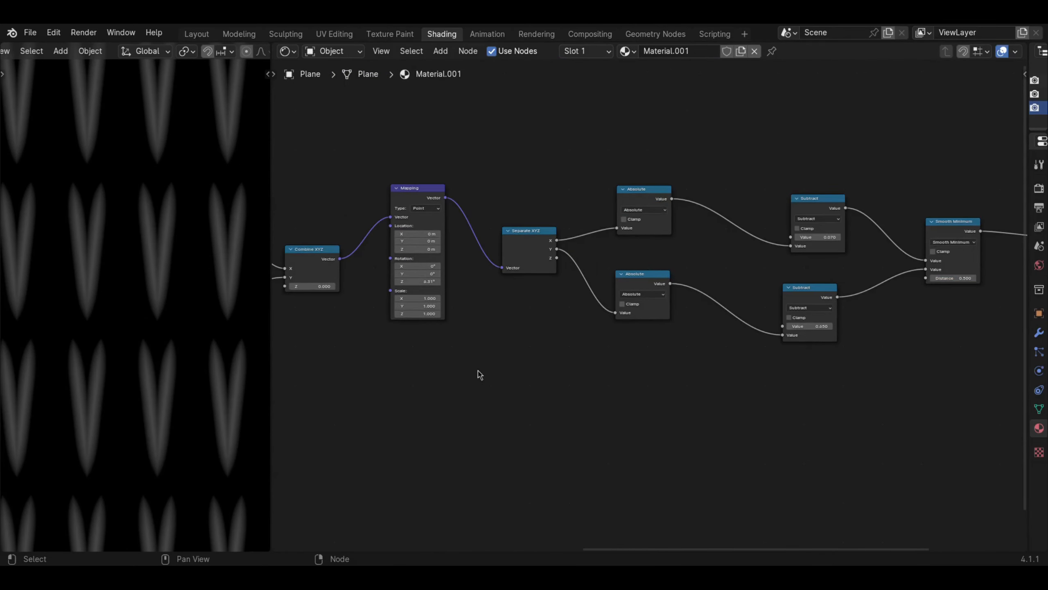
middle_click_drag(640, 337, 585, 332)
scroll(440, 391, "up", 1)
scroll(565, 382, "up", 2)
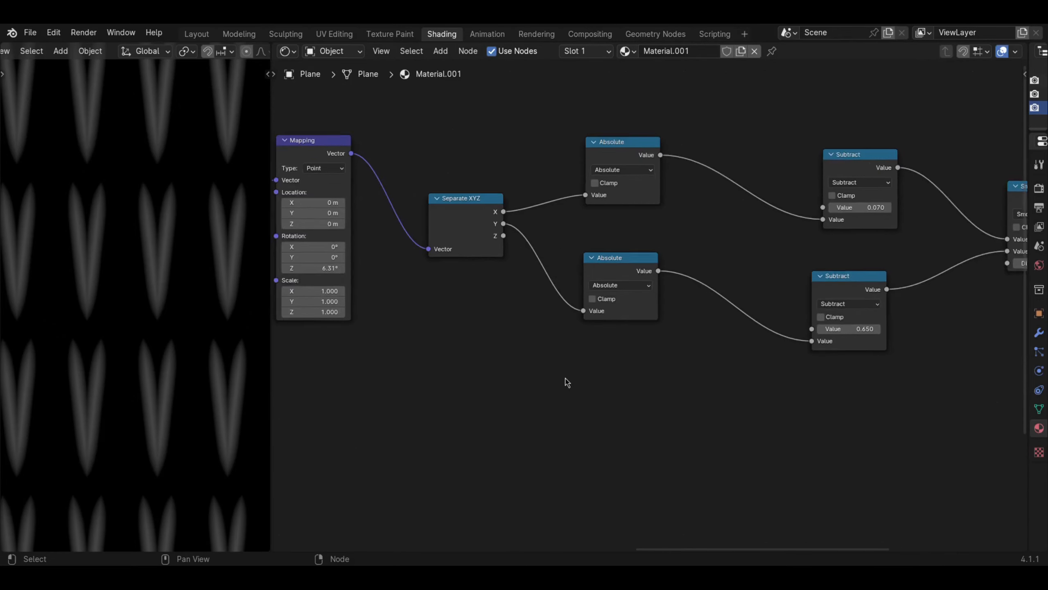
scroll(565, 389, "down", 1)
scroll(570, 393, "up", 1)
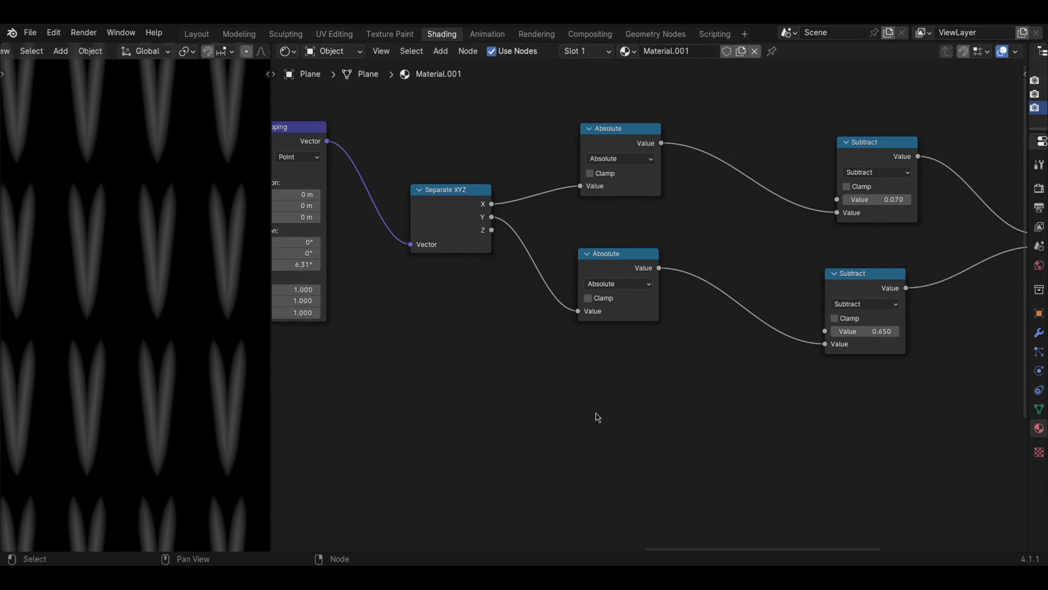
middle_click_drag(628, 415, 578, 416)
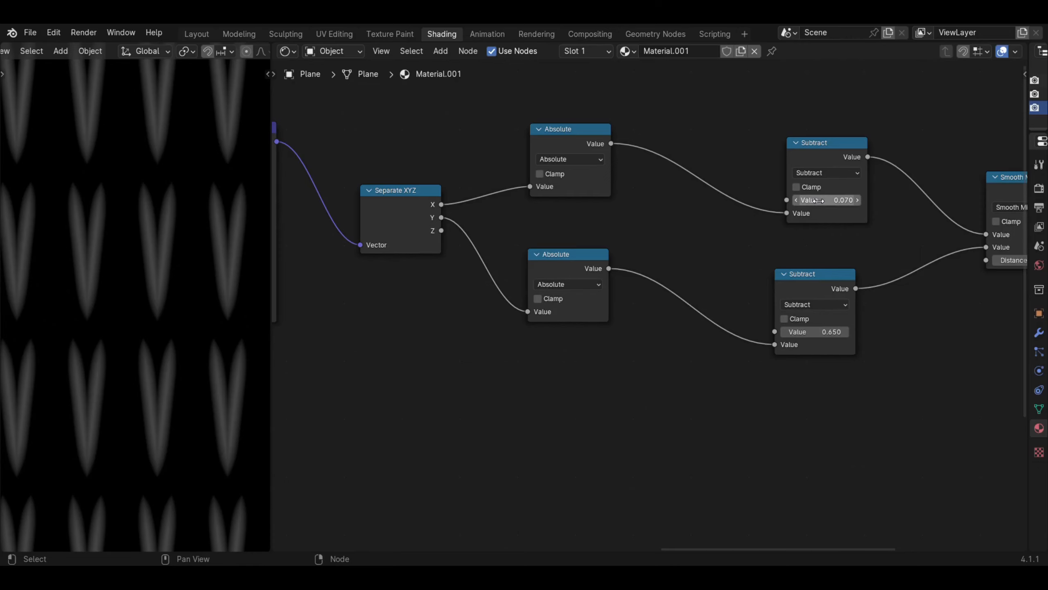
middle_click_drag(763, 227, 745, 266)
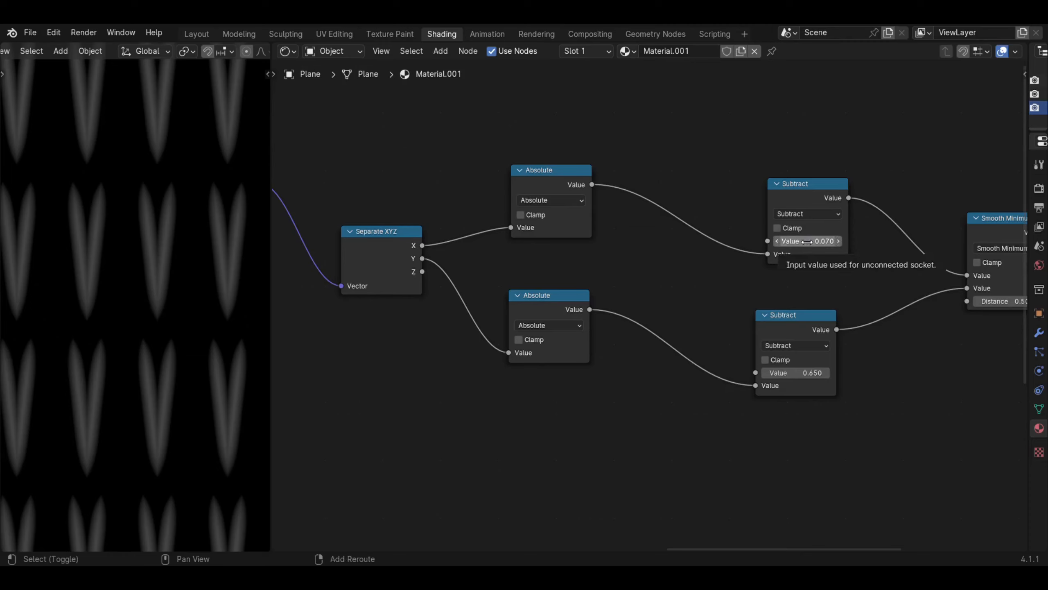
mouse_move(802, 242)
left_mouse_down("shift")
mouse_move(867, 242)
mouse_move(797, 241)
mouse_move(816, 242)
left_mouse_up("shift")
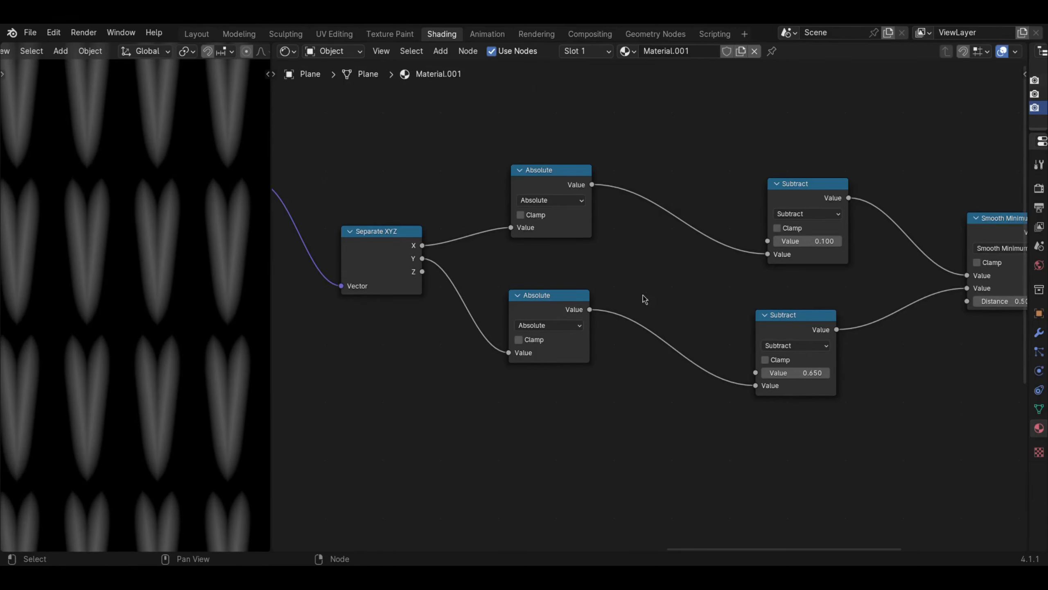
- Add a Value node below the Absolute nodes and connect it to the upper Subtract node's first value
middle_click_drag(611, 371, 632, 346)
key("shift+a")
mouse_move(554, 359)
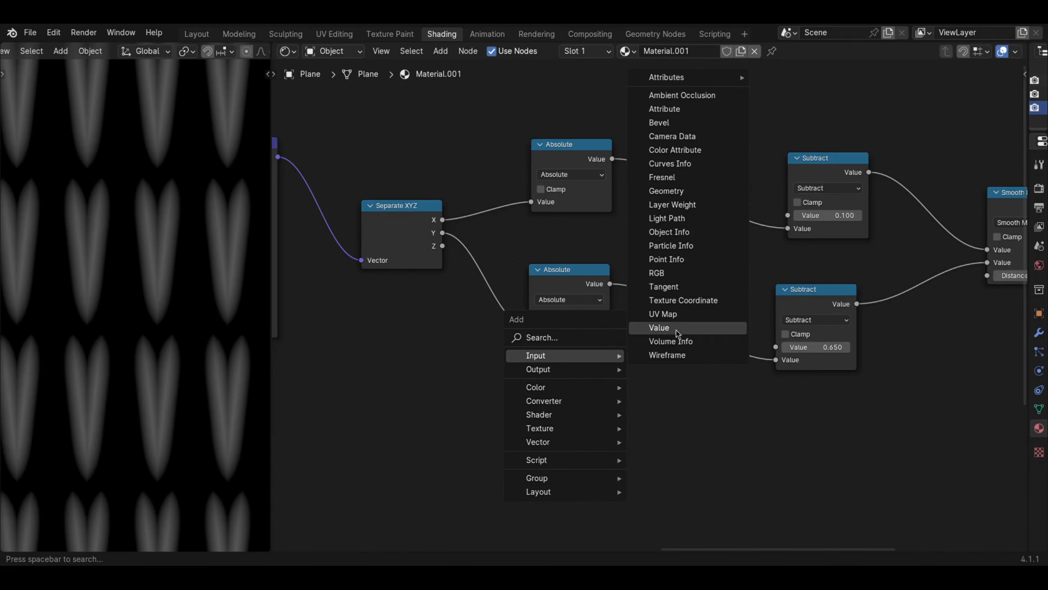
left_click(660, 328)
left_click(593, 433)
left_click_drag(612, 443, 787, 215)
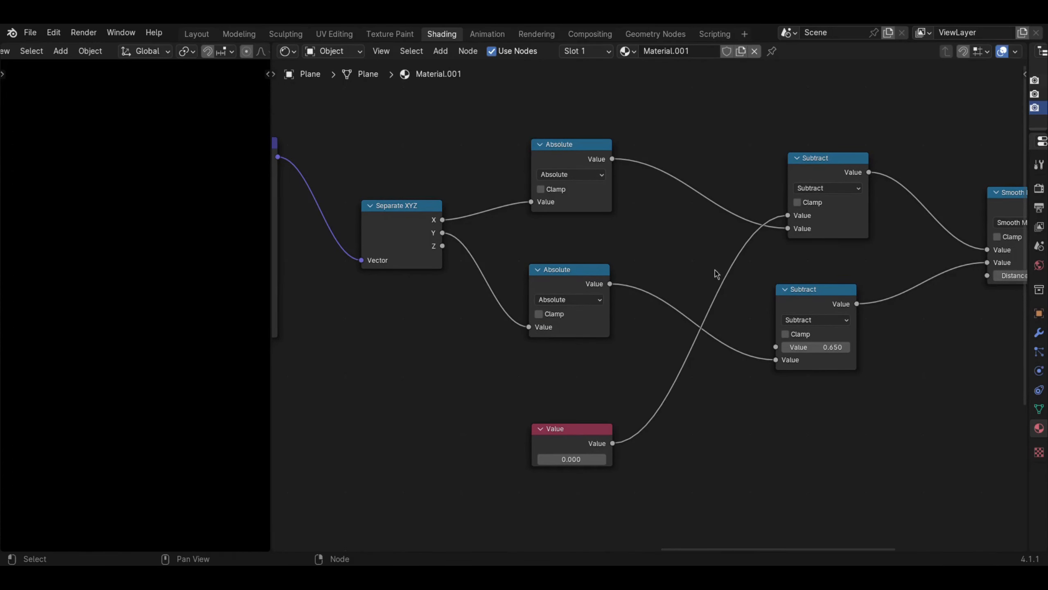
- Set the new Value node to 0.100 and label it "Stitch Width"
right_click(569, 428)
left_click(626, 461)
mouse_move(589, 463)
left_mouse_down("shift")
mouse_move(606, 464)
mouse_move(587, 463)
left_mouse_up("shift")
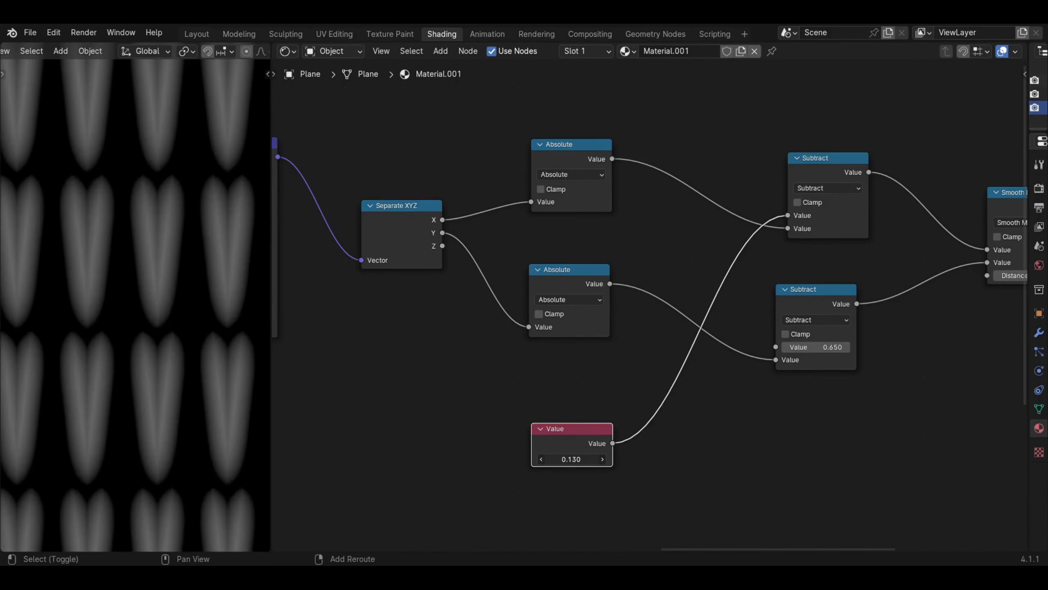
right_click(529, 431)
left_click(530, 430)
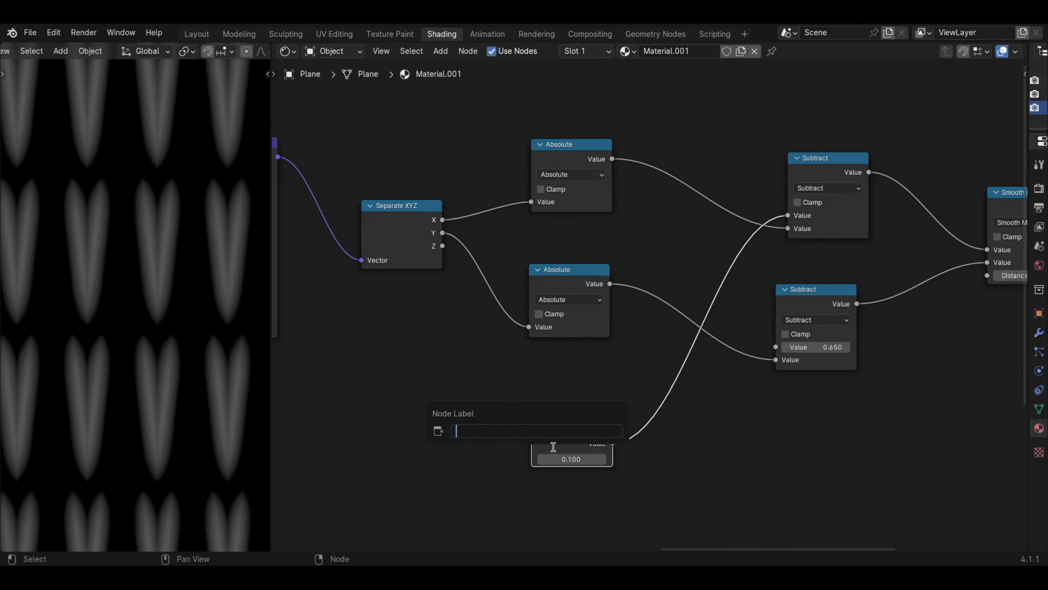
type("Stitch Width")
key("Return")
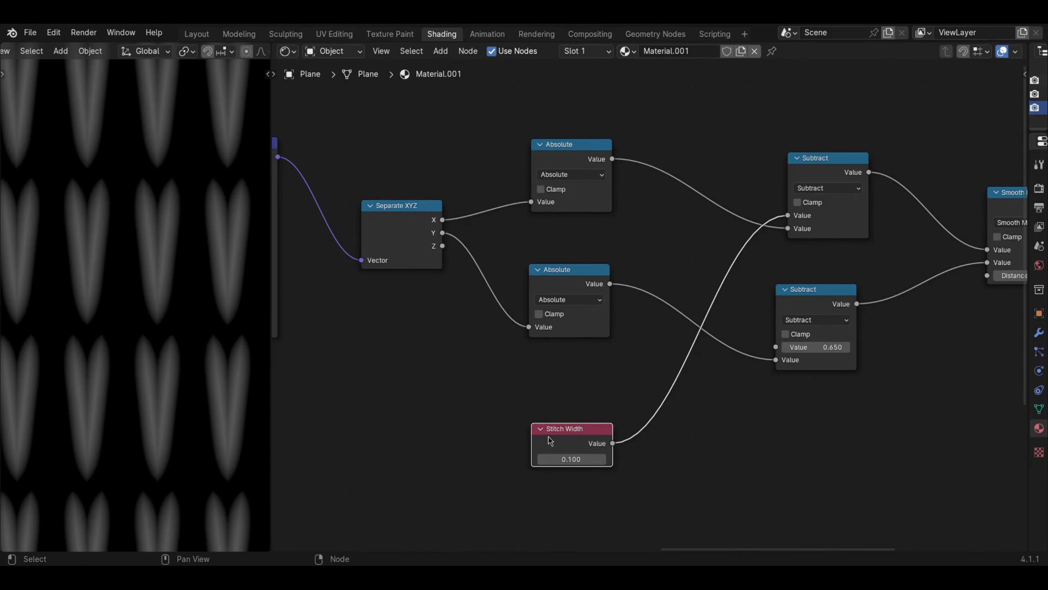
- Move the Stitch Width node beneath the Stich Y Spacing node at the start of the node tree
scroll(555, 445, "down", 2)
middle_click_drag(555, 445, 904, 334)
scroll(797, 380, "down", 2)
key("g")
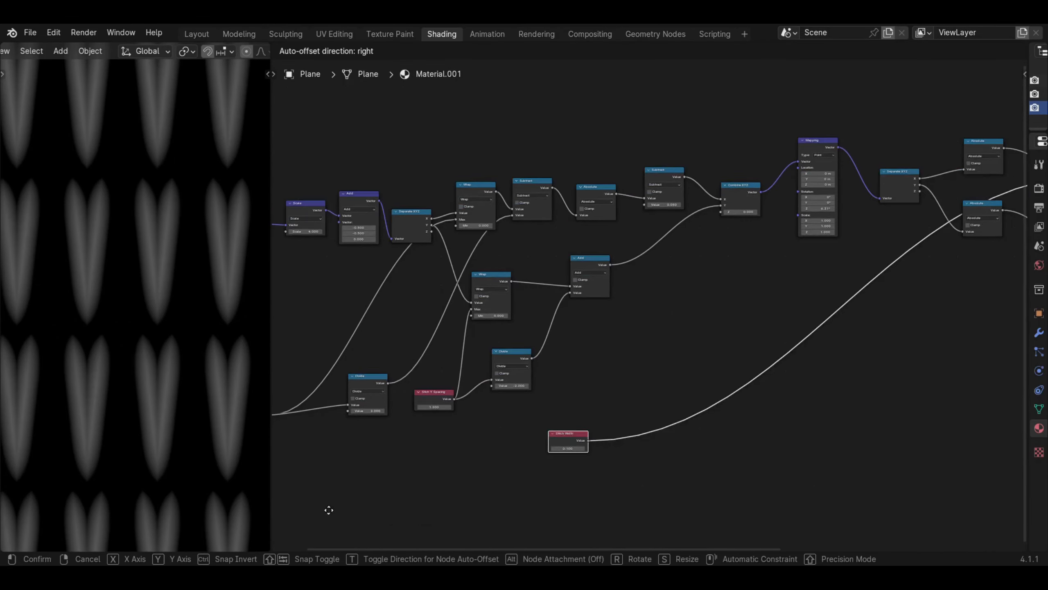
left_click(232, 545)
middle_click_drag(465, 409, 556, 369)
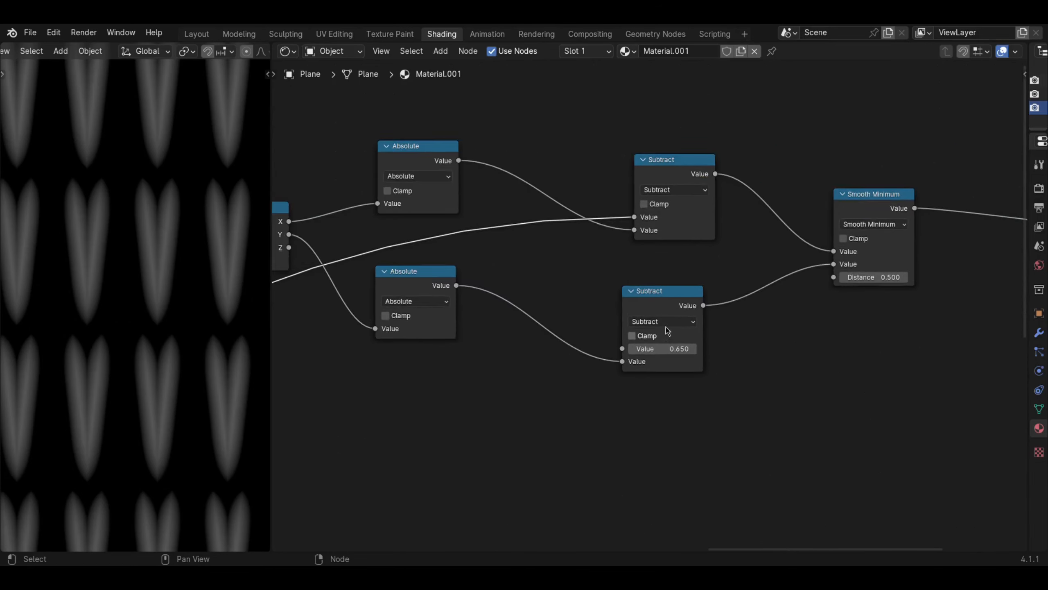
- Set the first value of the lower Subtract node before the Smooth Minimum to 0.550
scroll(667, 330, "up", 1)
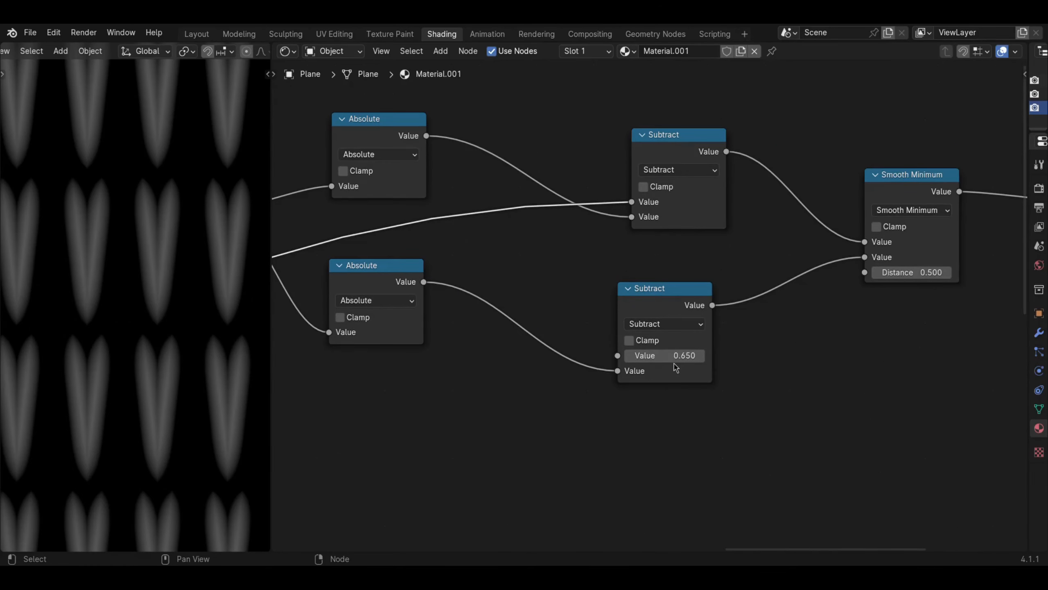
left_click_drag(676, 363, 656, 355, "shift")
scroll(635, 389, "down", 3)
- Add a Value node connected to the lower Subtract node's first value and label it "Stitch Lenght"
middle_click_drag(629, 390, 677, 333)
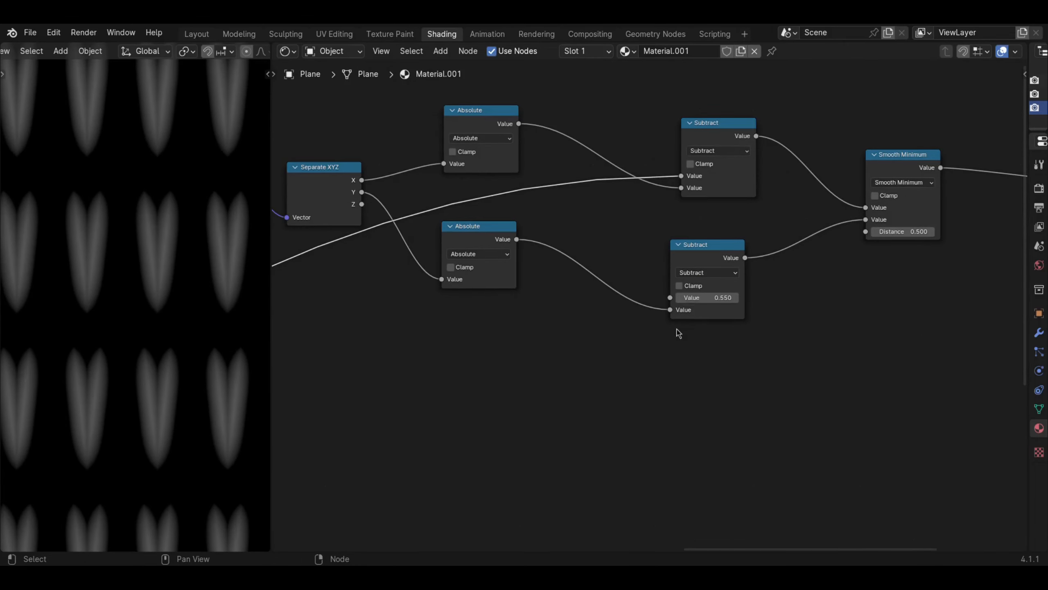
middle_click_drag(600, 344, 641, 315)
key("shift+a")
mouse_move(597, 340)
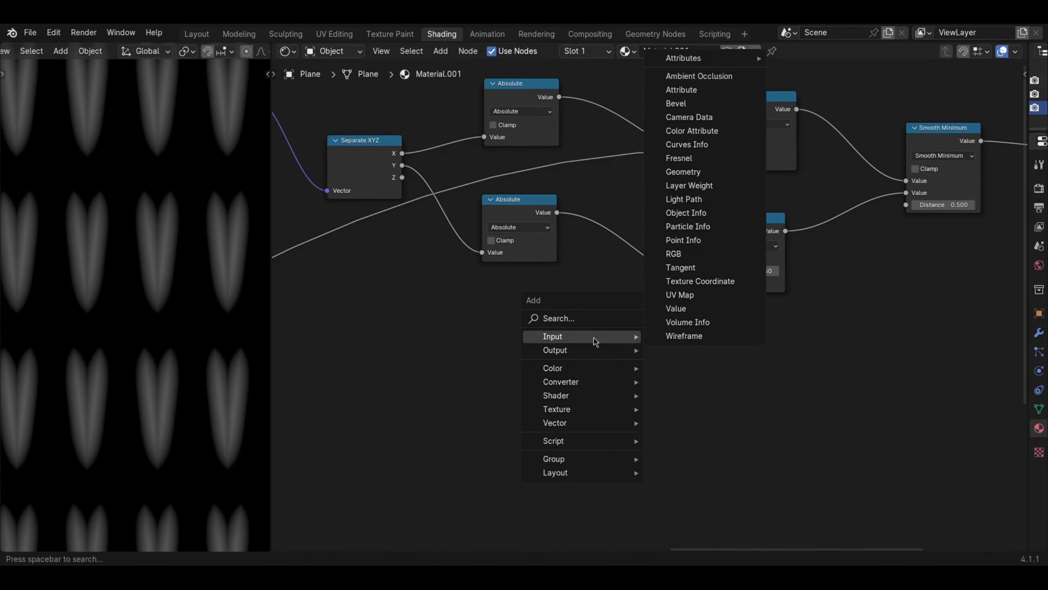
left_click(679, 306)
left_click(669, 362)
right_click(578, 367)
left_click(538, 367)
type("Stitch Lenght")
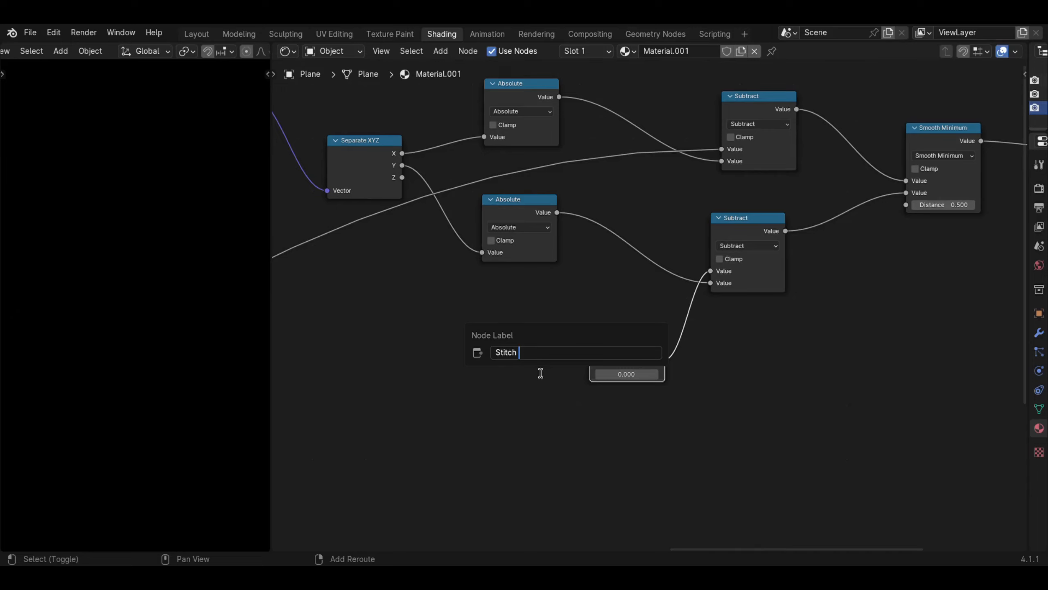
key("Return")
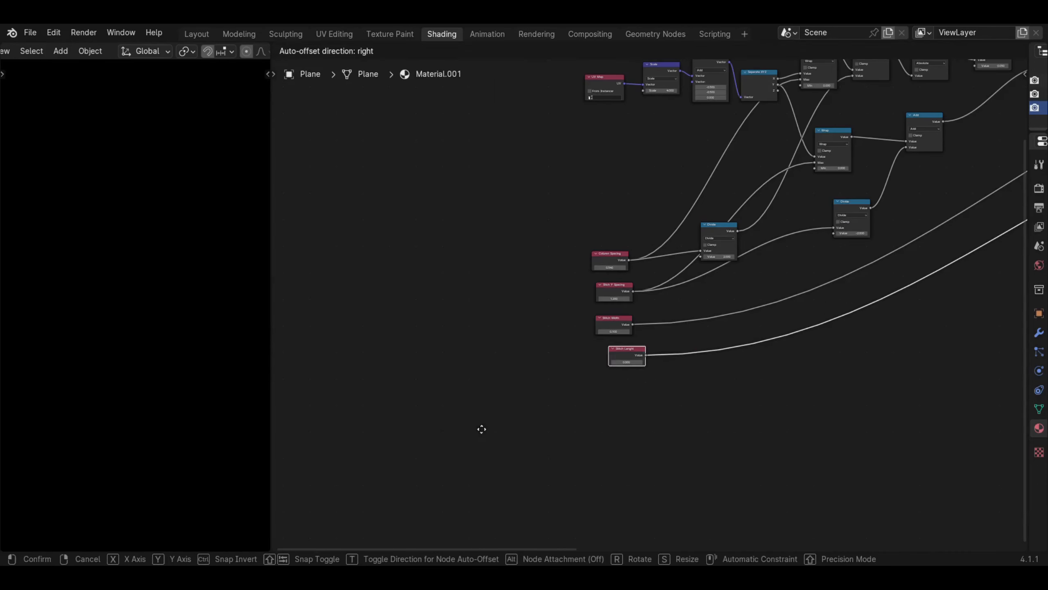
- Set the Stitch Lenght node to 0.610 and move it beneath the Stitch Width node
left_click(469, 427)
scroll(470, 425, "down", 2)
middle_click_drag(883, 310, 775, 345)
scroll(459, 413, "up", 2)
left_click_drag(459, 414, 483, 414, "shift")
left_click(437, 325)
middle_click_drag(767, 275, 285, 446)
- Reduce the Stich Y Spacing value to 0.280 so the stitches in a column crowd together
scroll(289, 404, "up", 4)
scroll(189, 276, "up", 1)
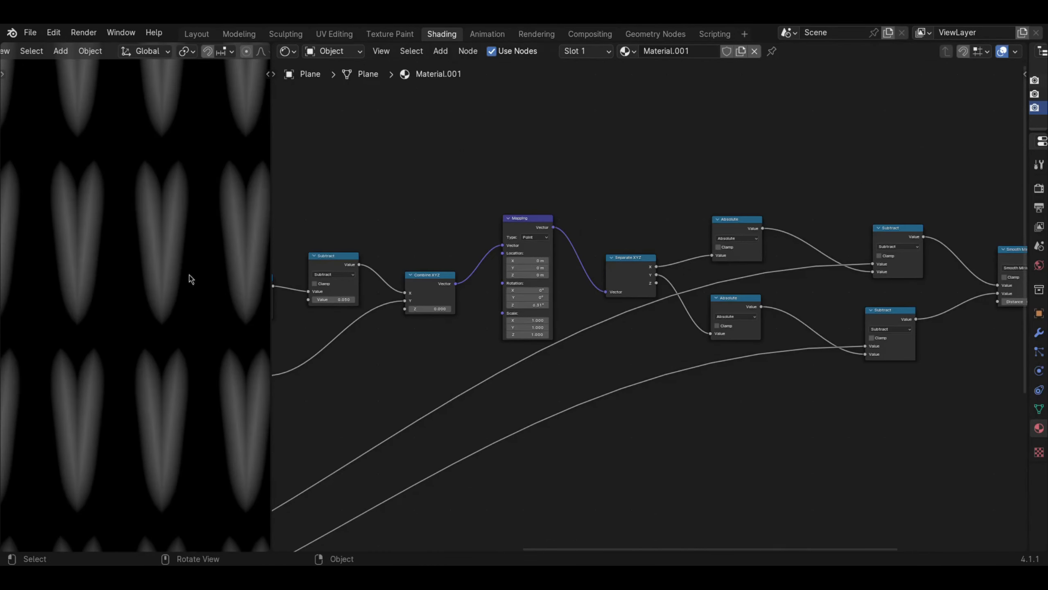
middle_click_drag(399, 354, 630, 308)
scroll(631, 308, "down", 3)
middle_click_drag(374, 310, 508, 266)
scroll(433, 302, "up", 2)
middle_click_drag(424, 343, 527, 292)
scroll(463, 413, "up", 2)
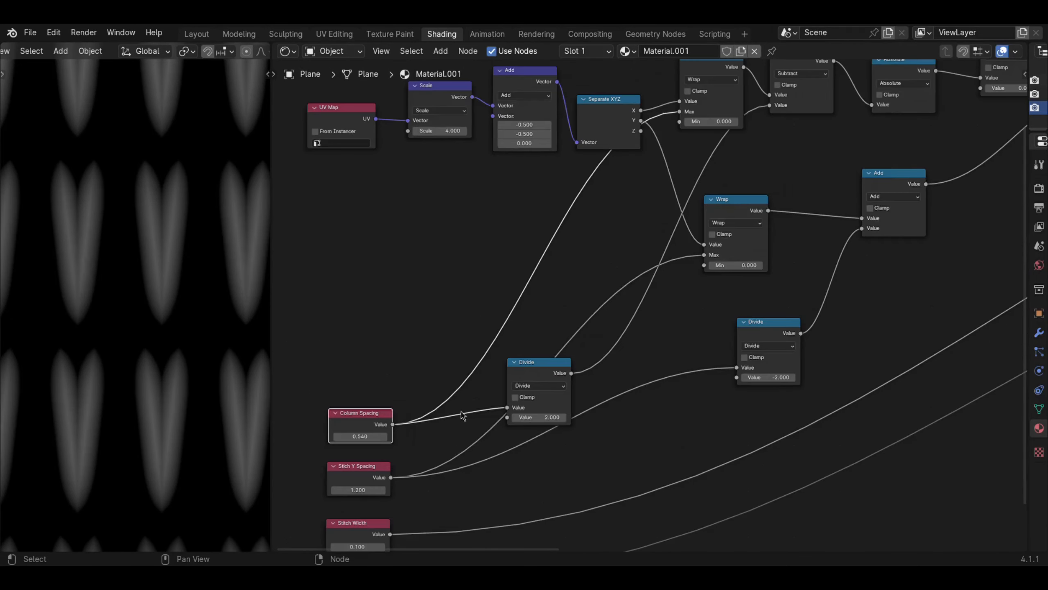
middle_click_drag(426, 431, 516, 317)
left_click(455, 374)
type("0.59")
key("Return")
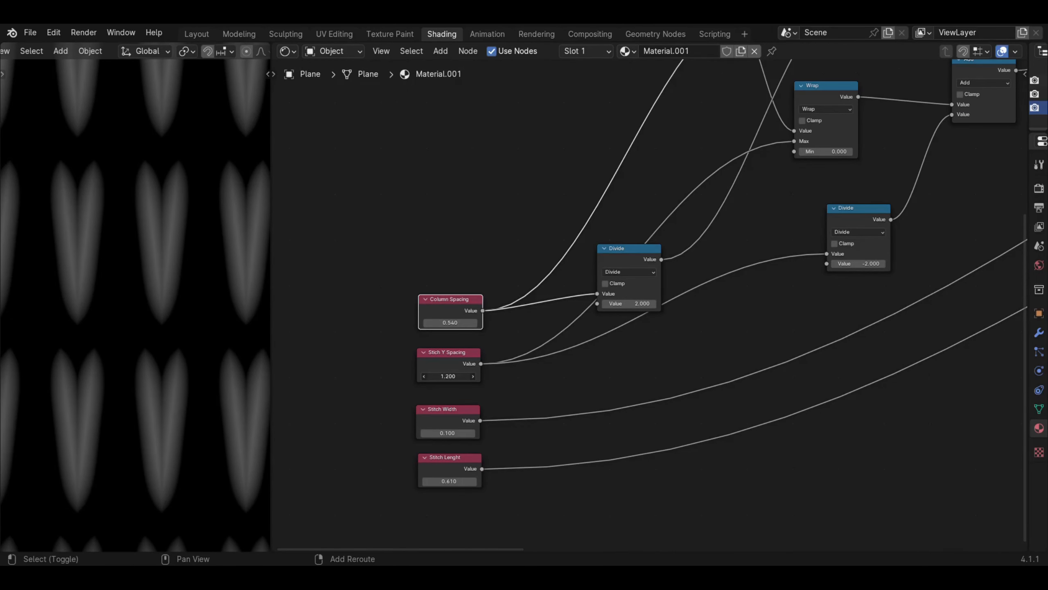
left_click_drag(448, 376, 434, 376)
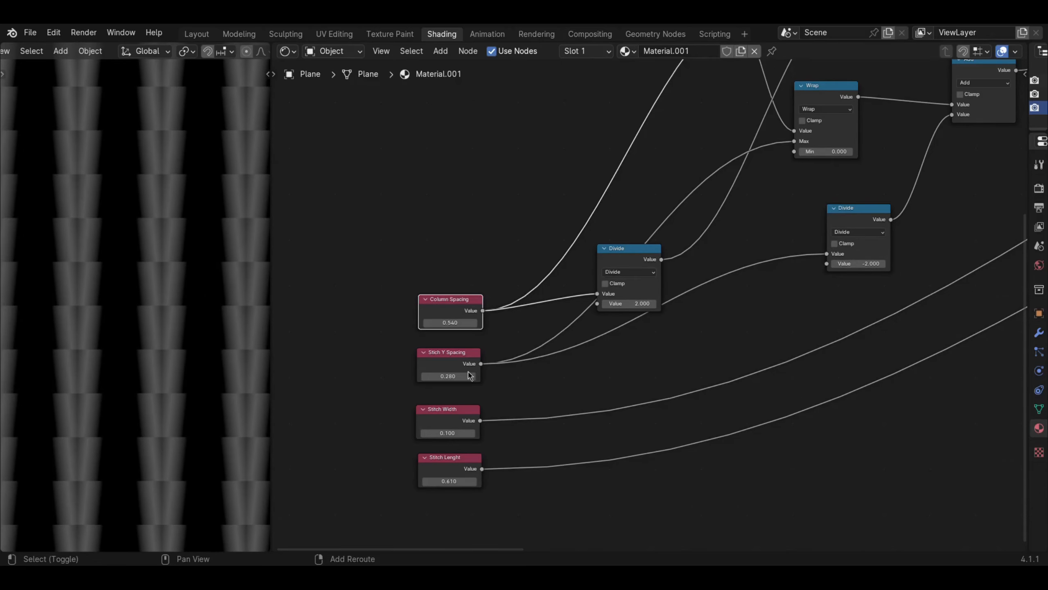
- Shorten the stitches by setting the Stitch Lenght value to 0.420
middle_click_drag(470, 382, 508, 301)
scroll(494, 357, "up", 1)
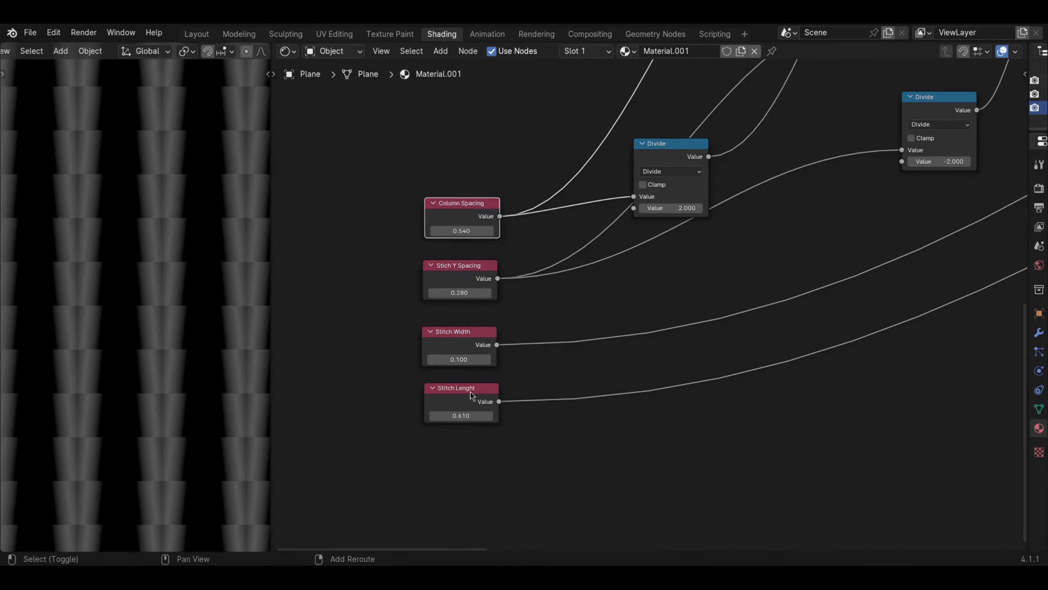
left_click_drag(476, 418, 444, 418)
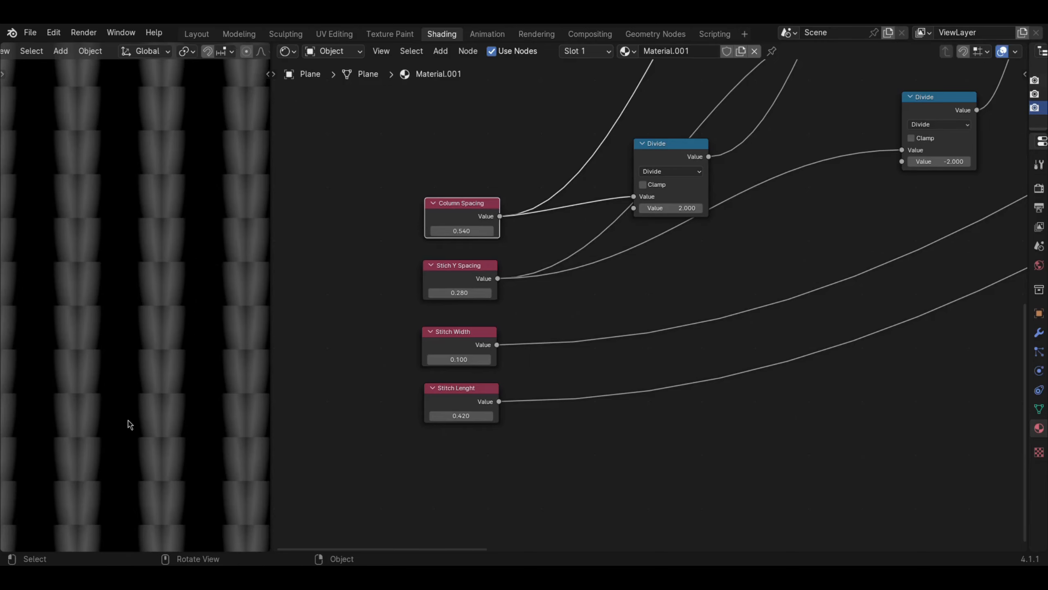
- Examine in the viewport how neighbouring stitches in a column cut into each other
scroll(136, 422, "up", 3)
middle_click_drag(163, 432, 133, 377, "shift")
scroll(125, 383, "up", 2)
scroll(111, 391, "down", 5)
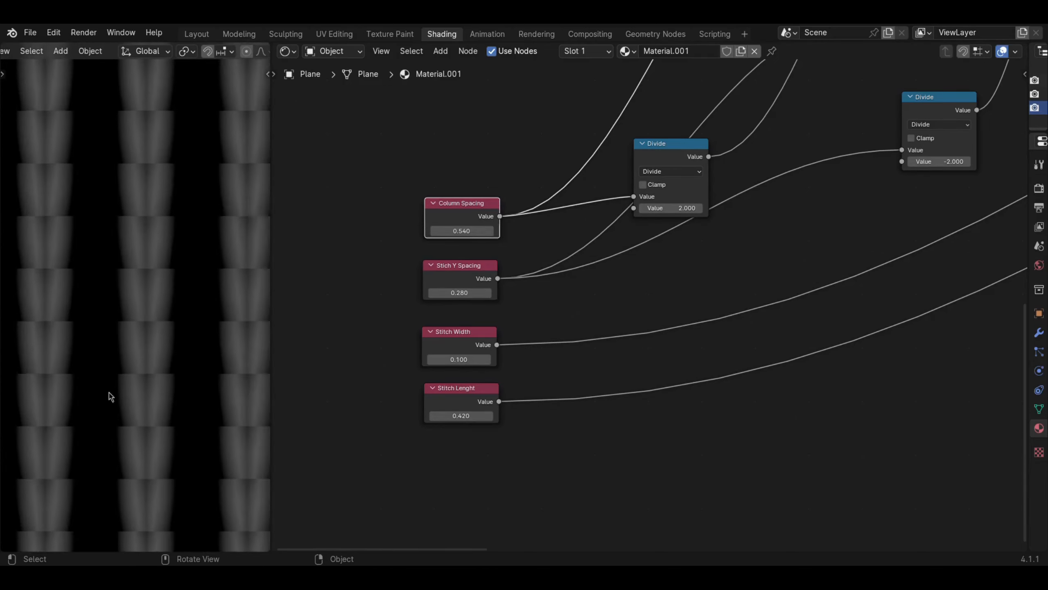
scroll(116, 380, "up", 3)
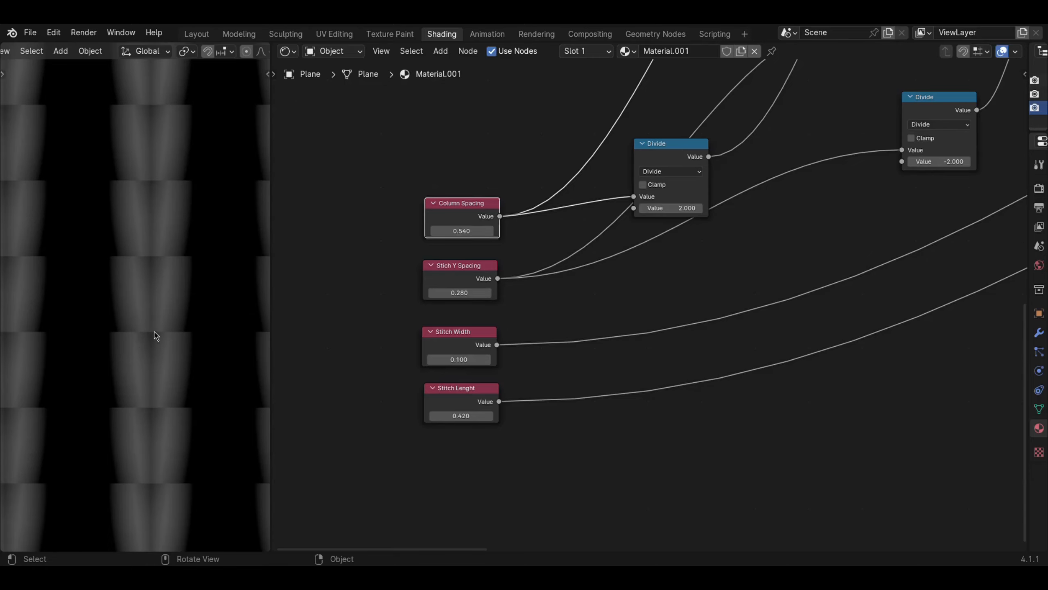
scroll(156, 339, "down", 3)
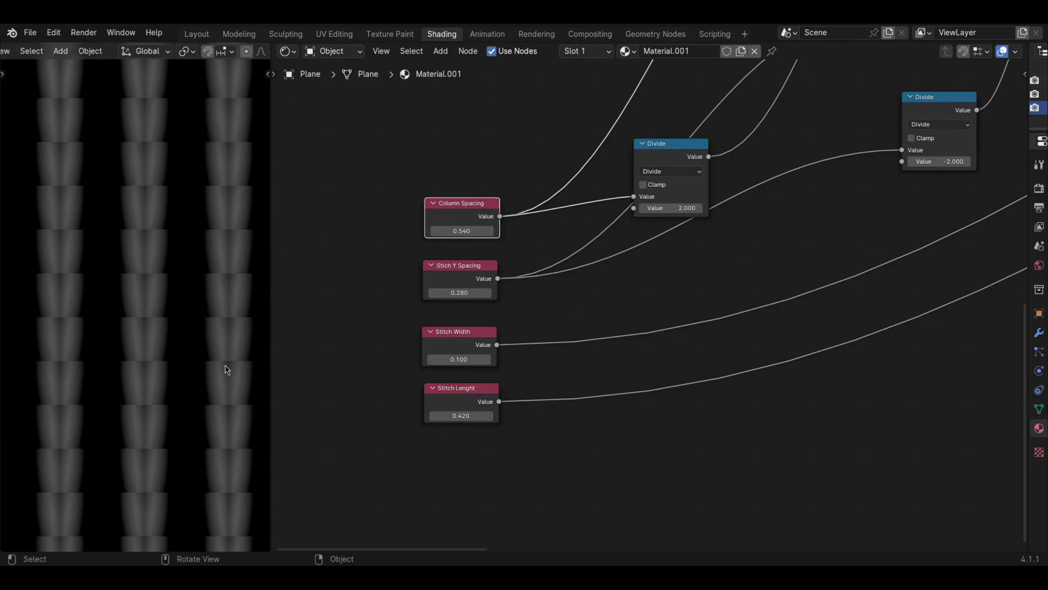
scroll(223, 369, "up", 3)
- Set Stich Y Spacing to 1.150 and Stitch Lenght to 0.520
middle_click_drag(497, 352, 454, 344)
left_click_drag(429, 291, 508, 291)
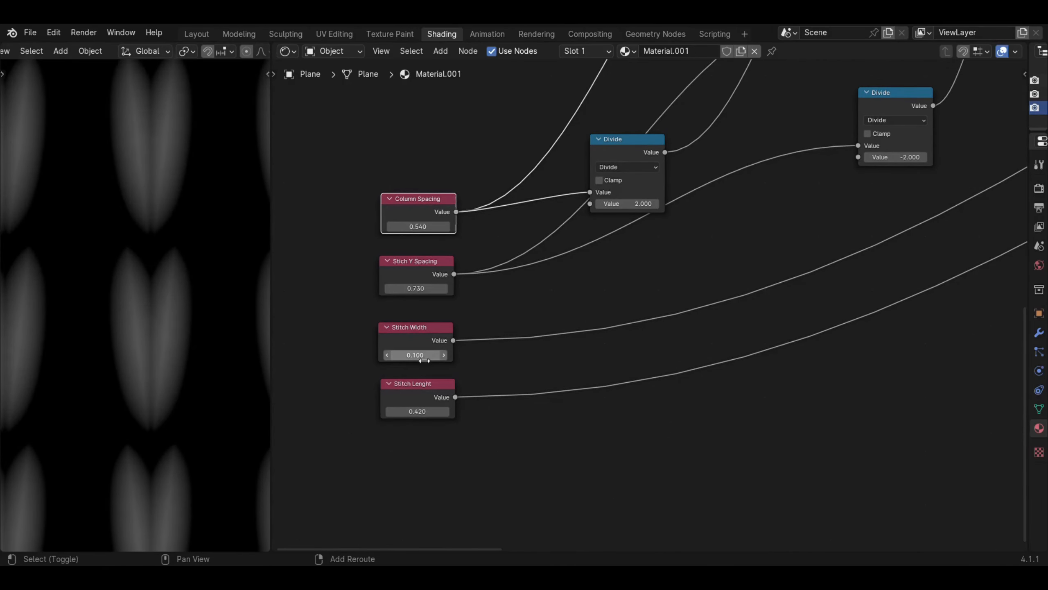
left_click_drag(423, 413, 446, 413, "shift")
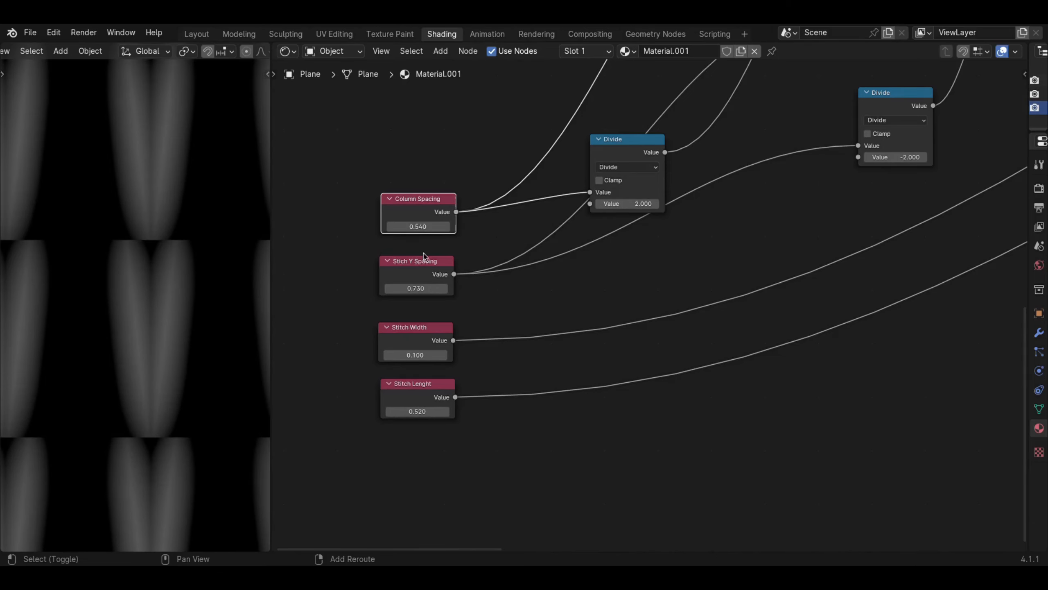
left_click_drag(416, 288, 489, 288)
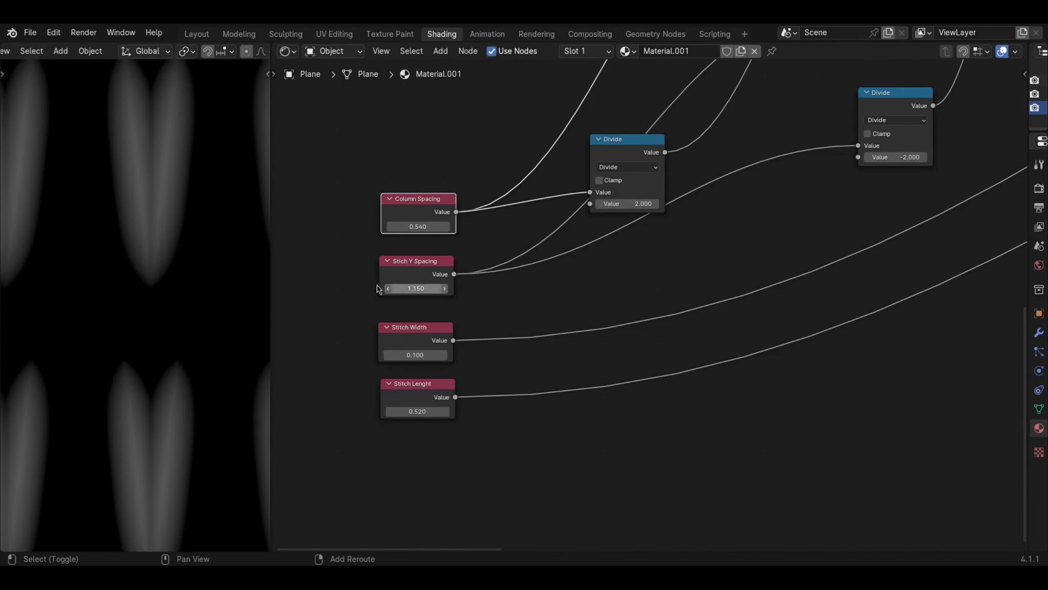
- Move the UV Map, Scale and vector Add nodes farther left, away from the pattern's math nodes
scroll(164, 277, "down", 8)
scroll(633, 309, "down", 8)
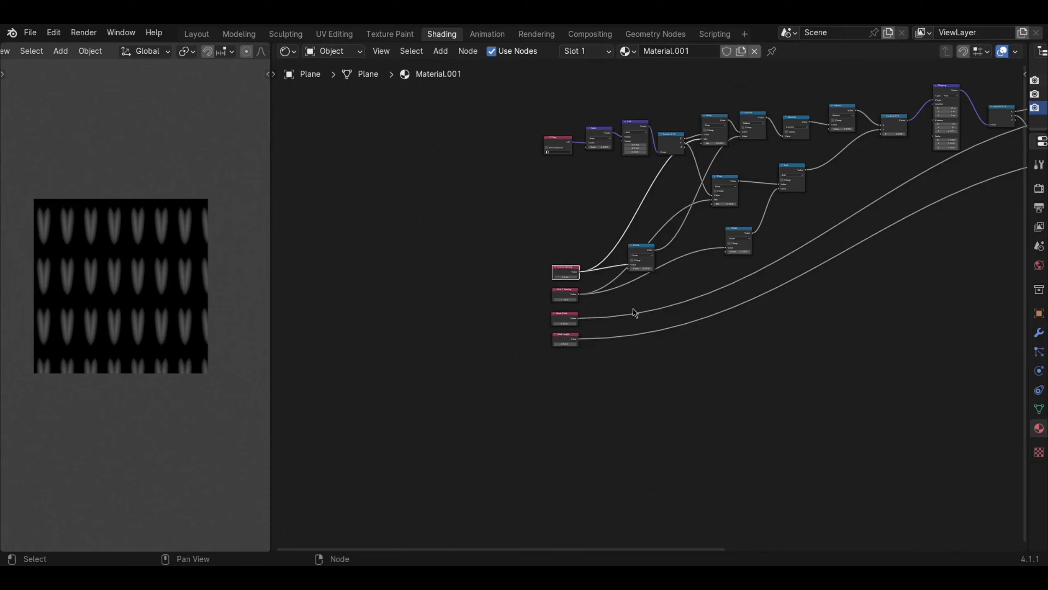
middle_click_drag(633, 309, 485, 380)
middle_click_drag(456, 339, 371, 332)
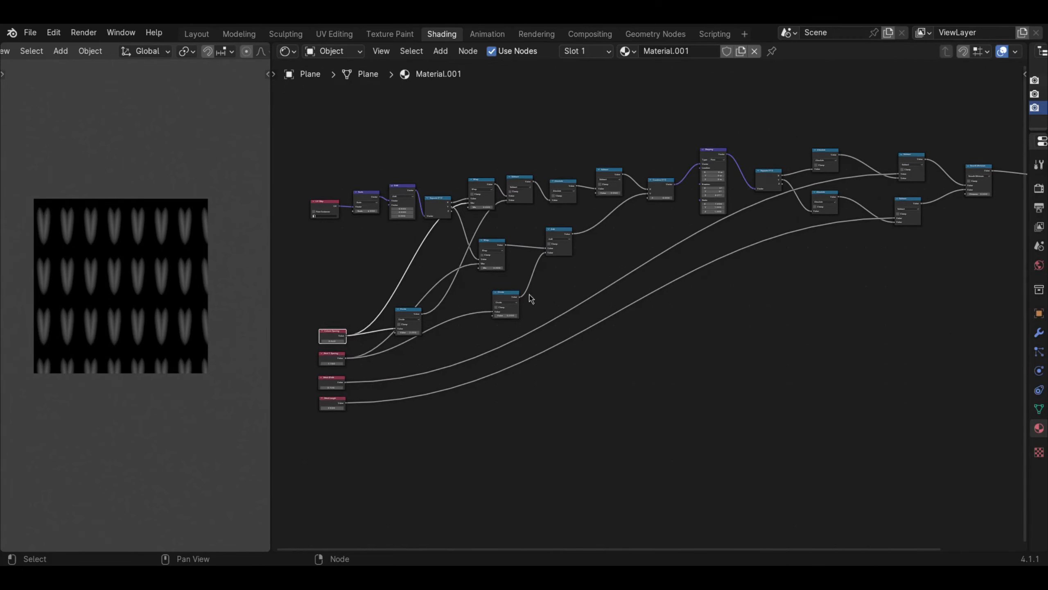
middle_click_drag(531, 298, 451, 297)
scroll(536, 268, "down", 4)
scroll(772, 285, "up", 1)
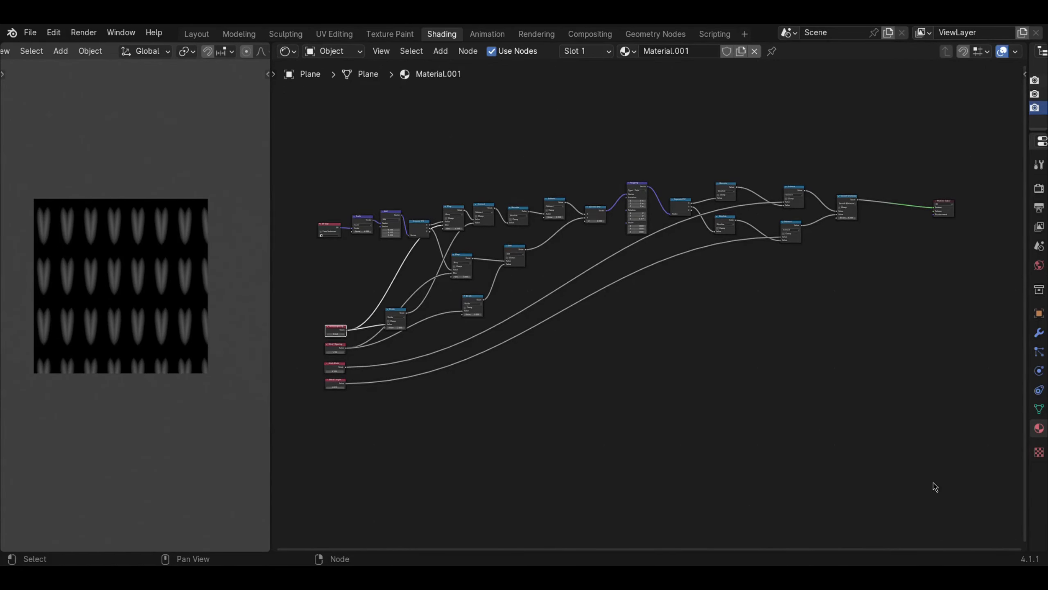
left_click_drag(851, 446, 417, 188)
left_click_drag(304, 432, 426, 315)
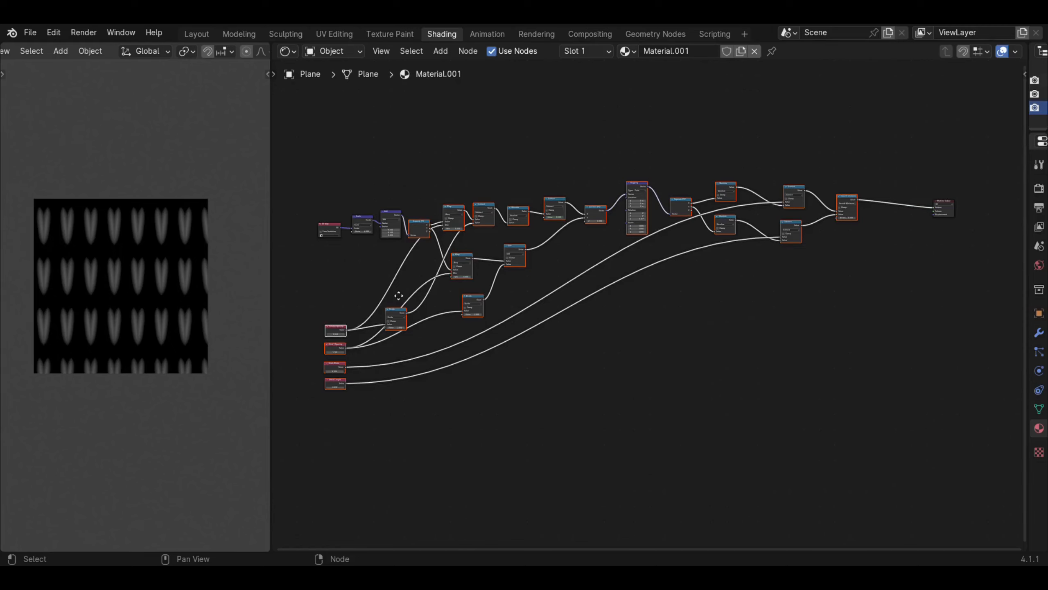
mouse_move(397, 295)
middle_mouse_down()
mouse_move(452, 268)
mouse_move(404, 292)
middle_mouse_up()
left_click_drag(342, 179, 421, 247)
key("g")
middle_click_drag(478, 290, 407, 287)
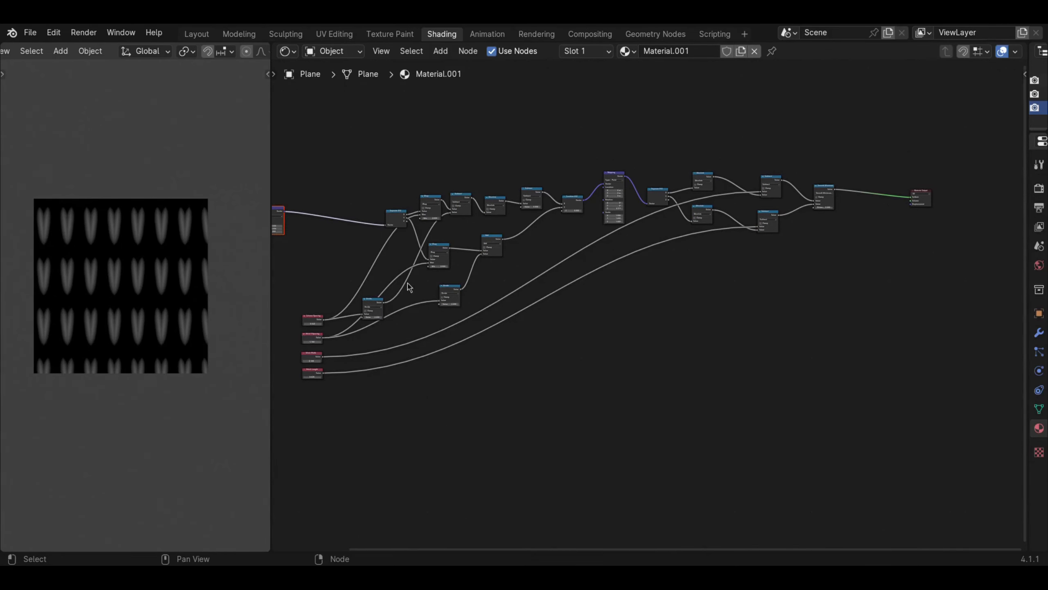
- Move the four labeled control Value nodes farther left, away from the pattern's math nodes
left_click_drag(370, 157, 502, 310)
mouse_move(345, 418)
left_mouse_down()
mouse_move(290, 298)
mouse_move(357, 401)
left_mouse_up()
middle_click_drag(358, 405, 403, 391)
key("g")
left_click(332, 379)
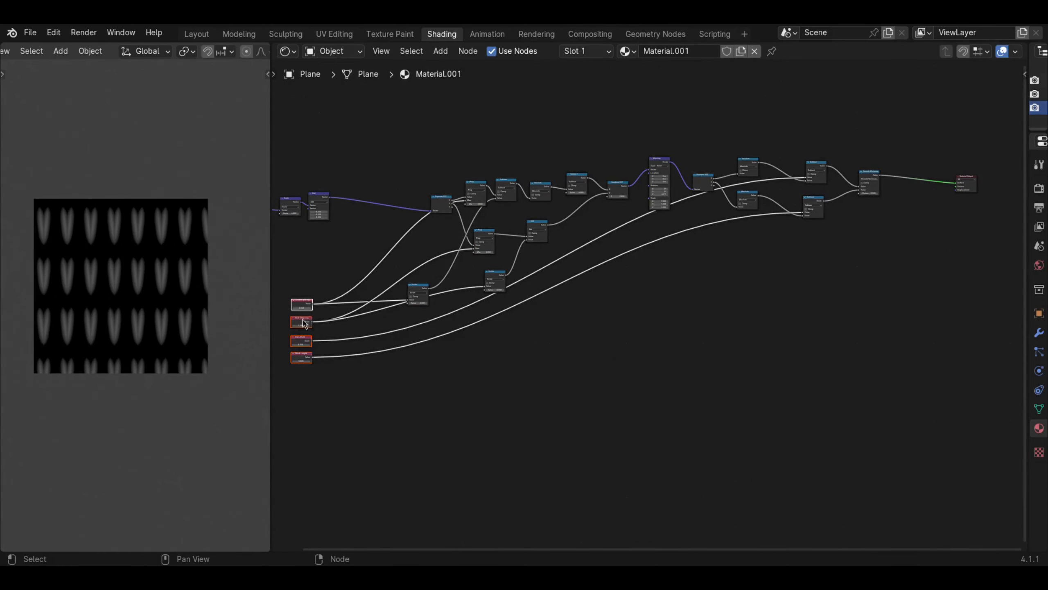
left_click(317, 287)
middle_click_drag(305, 323, 346, 315)
scroll(344, 315, "up", 3)
scroll(335, 313, "down", 2)
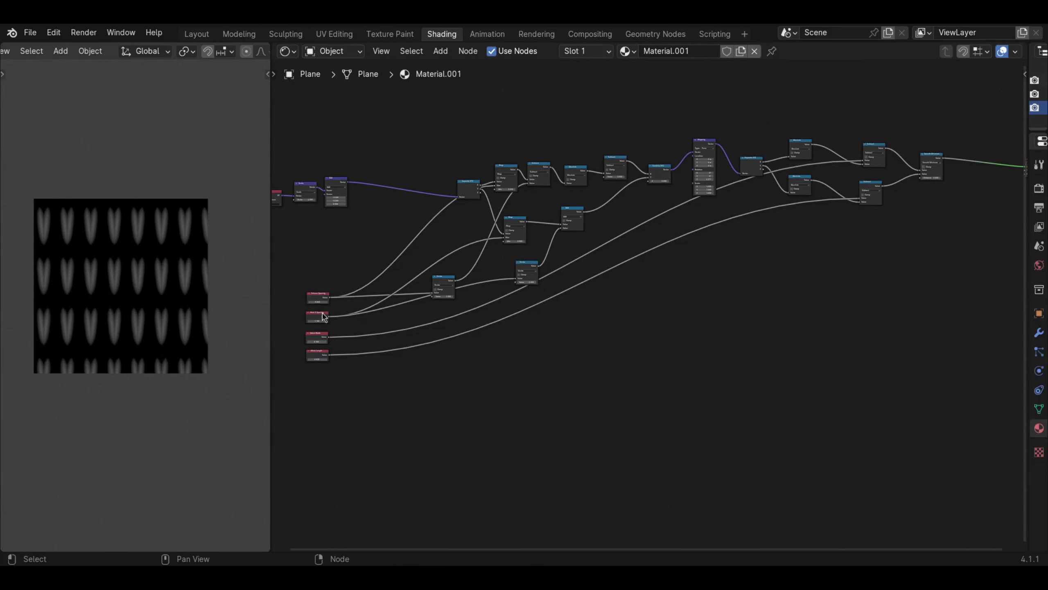
- Duplicate all pattern nodes from the first Separate XYZ to the Smooth Minimum with their incoming links kept, placing the copy below the original
middle_click_drag(506, 287, 402, 299)
left_click_drag(329, 128, 846, 352)
scroll(660, 359, "down", 1)
middle_click_drag(580, 361, 609, 344)
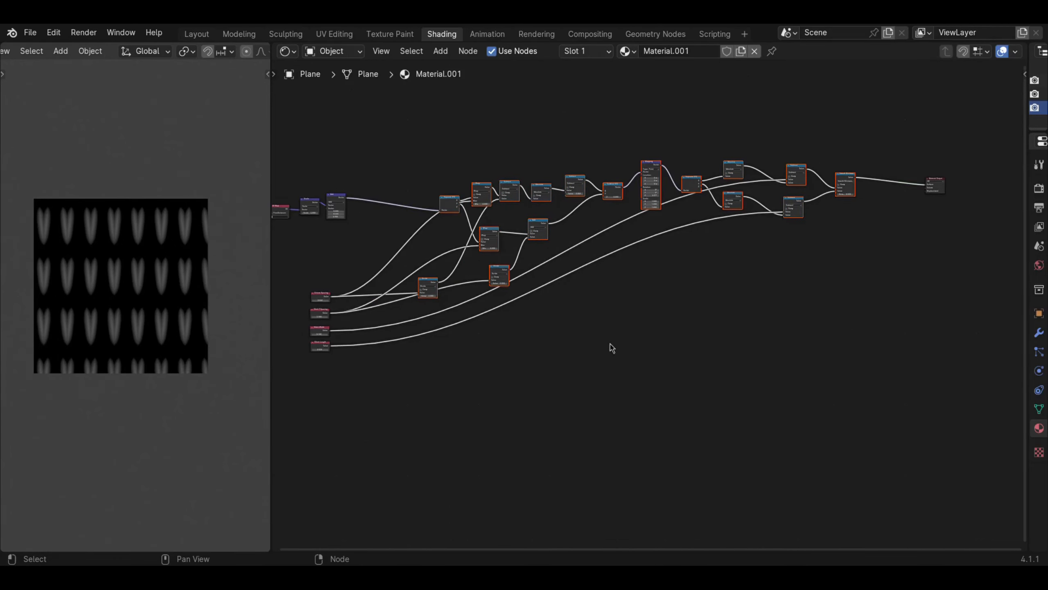
key("ctrl+shift+d")
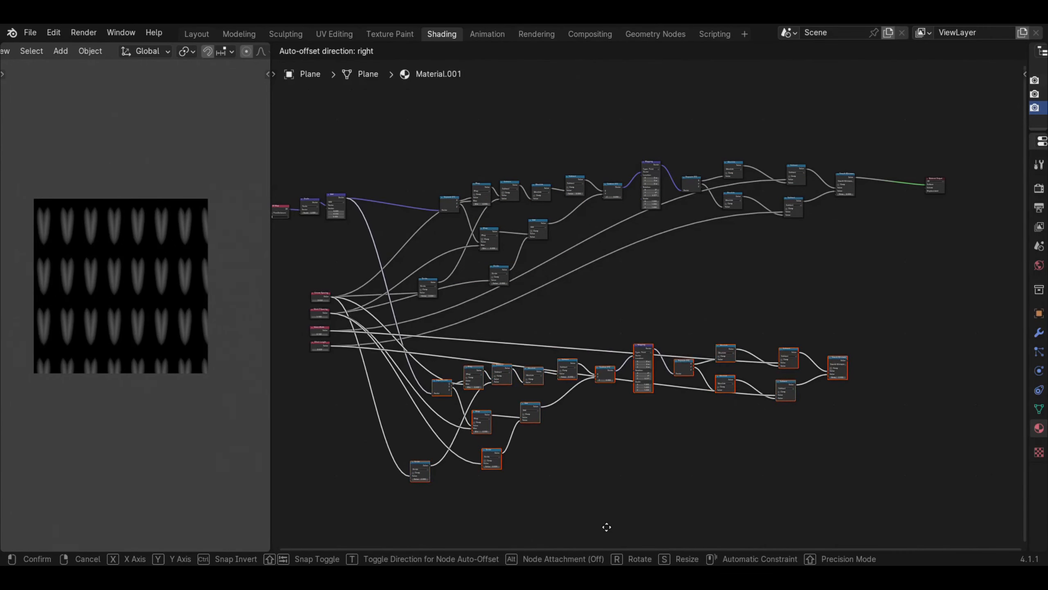
left_click(614, 509)
middle_click_drag(877, 339, 846, 322)
scroll(784, 318, "up", 4)
left_click(846, 322)
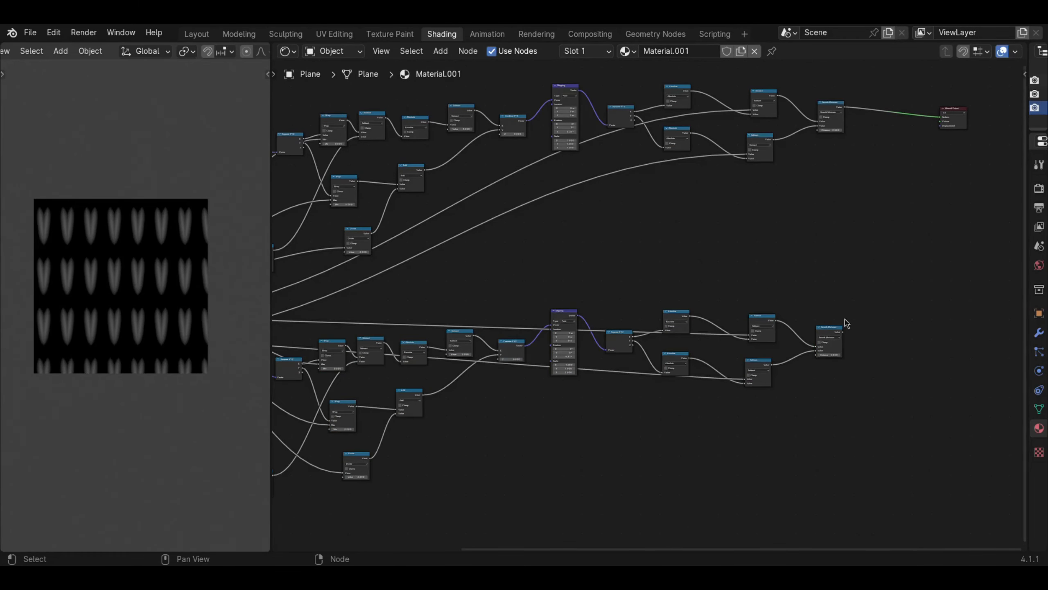
left_click_drag(832, 332, 824, 326)
middle_click_drag(827, 257, 704, 286)
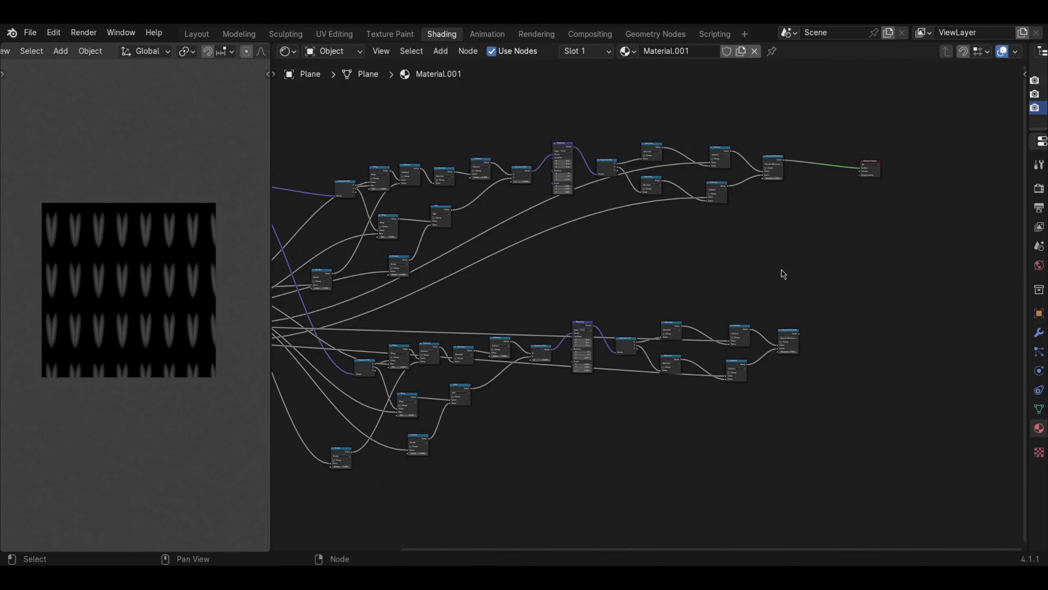
- Add a Math node between the original and the duplicated Smooth Minimum nodes
scroll(783, 274, "up", 3)
middle_click_drag(782, 274, 533, 312)
key("shift+a")
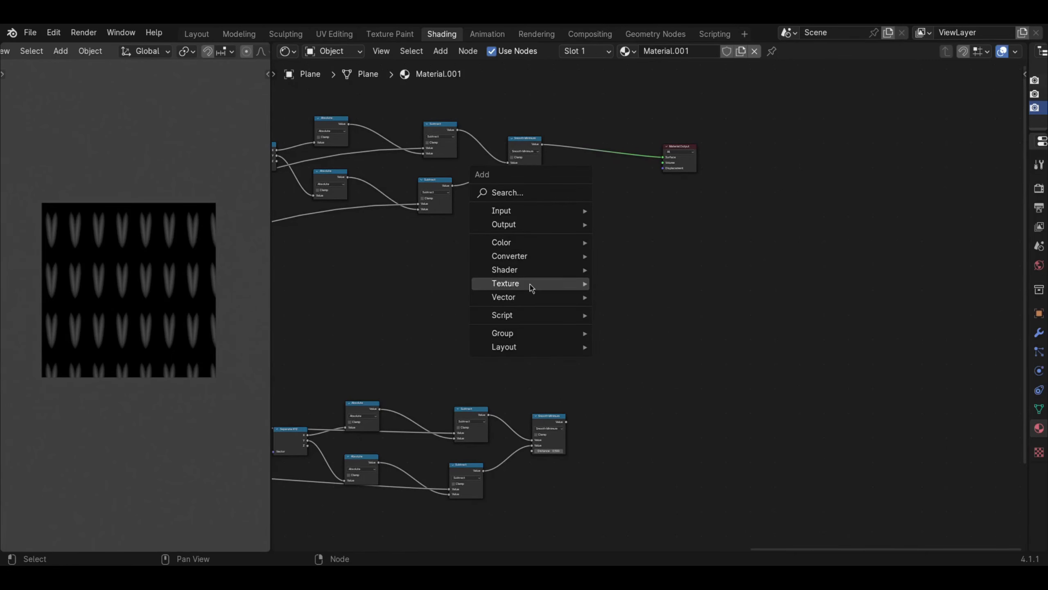
mouse_move(521, 255)
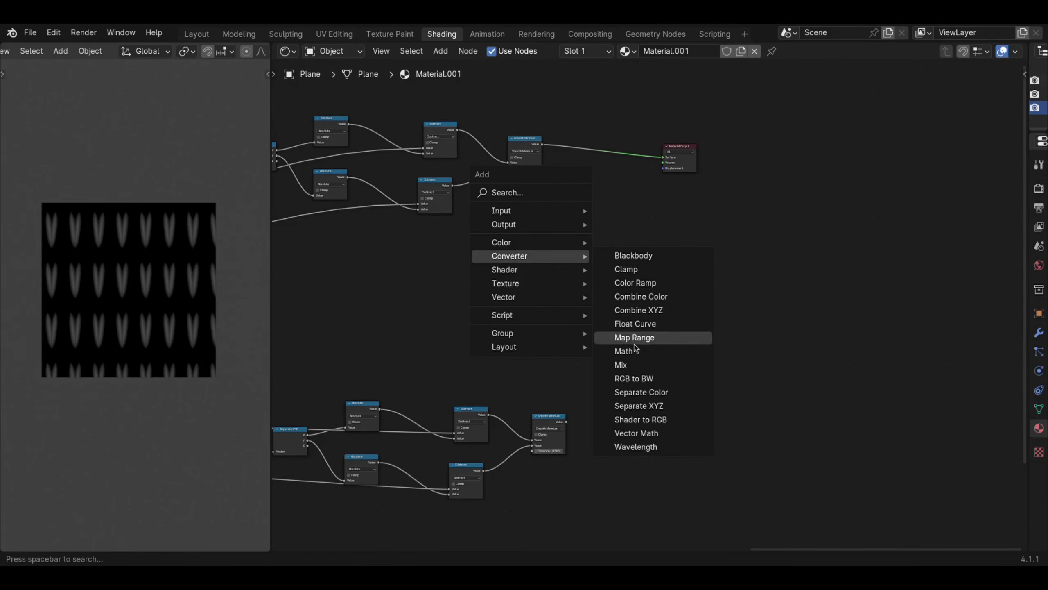
left_click(620, 353)
left_click(579, 281)
- Set the new Math node's operation to Maximum and place it just after the two Smooth Minimum nodes
scroll(578, 279, "up", 2)
left_click(573, 273)
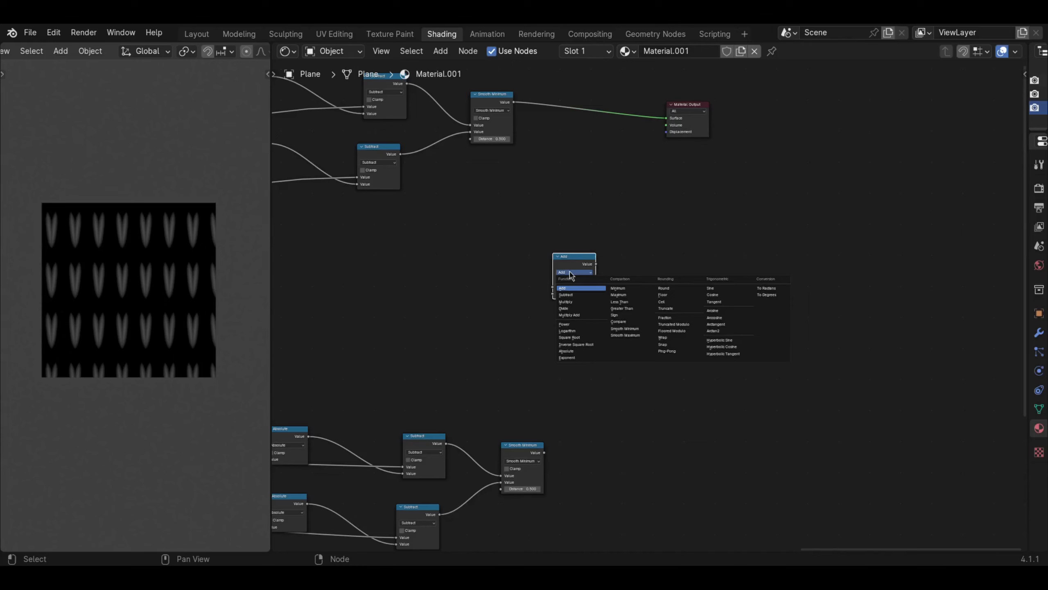
scroll(648, 306, "up", 2)
left_click(537, 256)
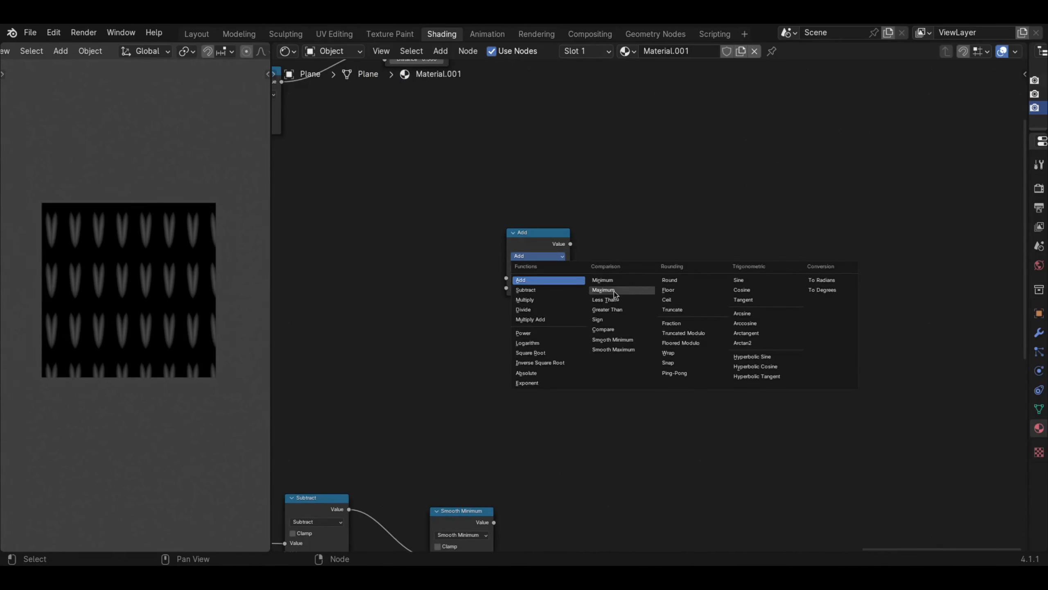
left_click(607, 294)
left_click_drag(535, 241, 593, 282)
scroll(594, 256, "down", 5)
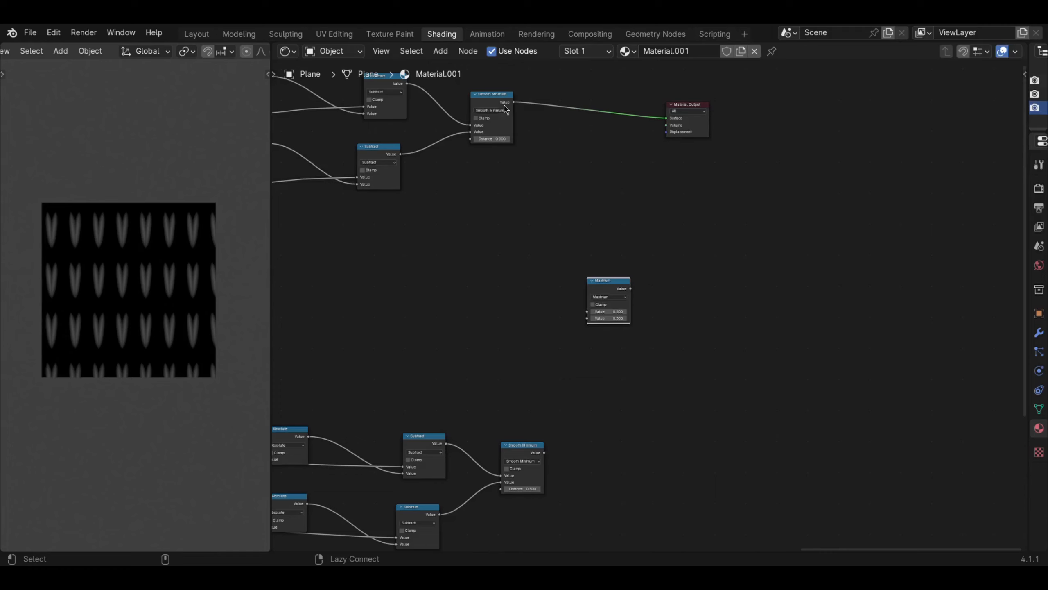
- Connect both Smooth Minimum outputs to the Maximum node and link its result to the Material Output surface
right_click_drag(502, 105, 594, 291, "alt")
right_click_drag(527, 447, 589, 322, "alt")
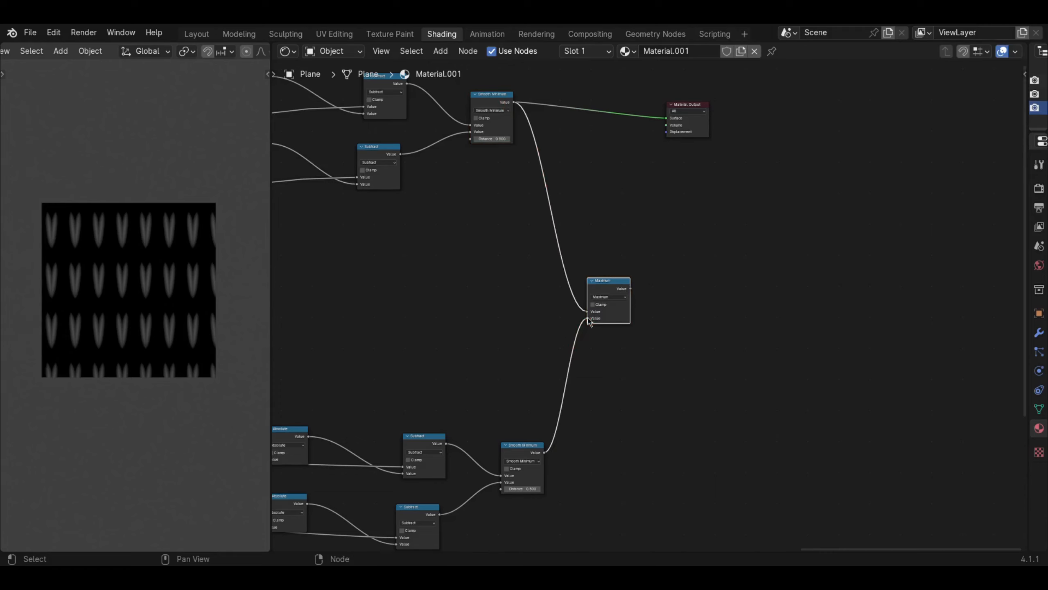
left_click(617, 313, "ctrl+shift")
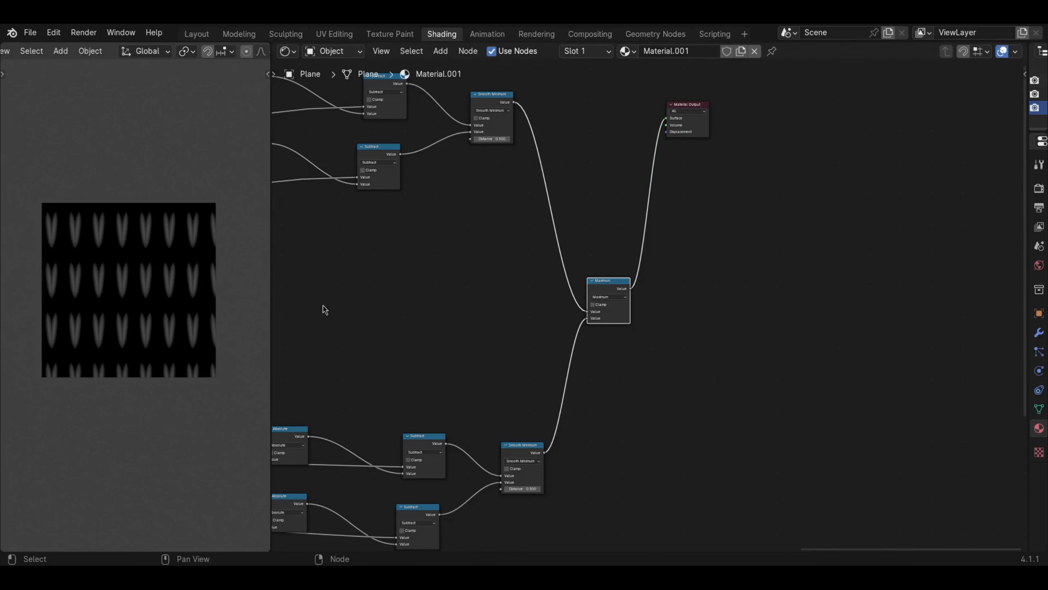
- Add a Mapping node on the link between the vector Add node and the duplicated pattern's first Separate XYZ
scroll(473, 413, "down", 3)
middle_click_drag(473, 412, 678, 388)
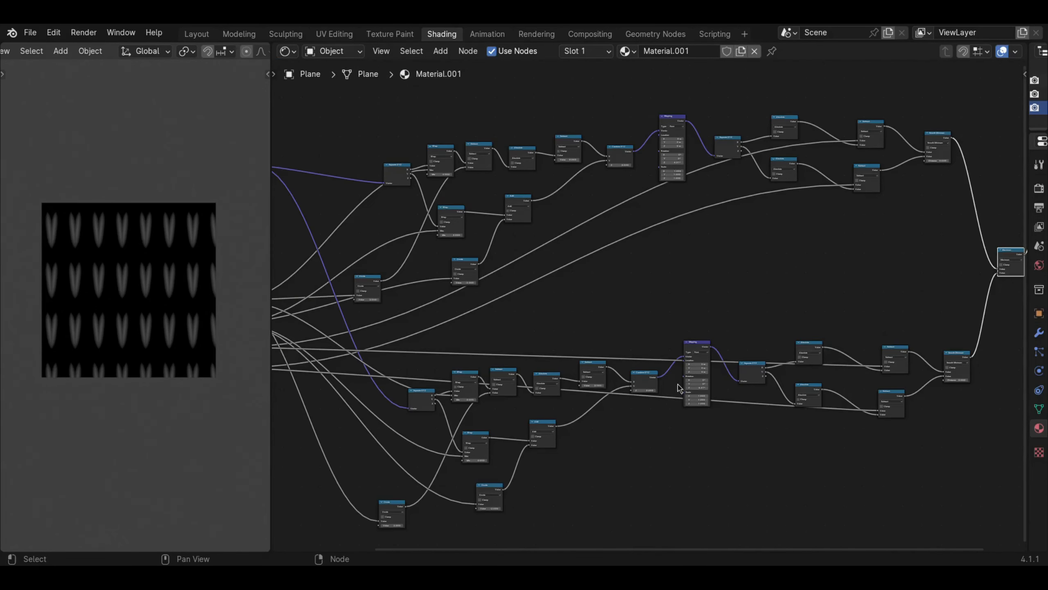
middle_click_drag(454, 370, 562, 377)
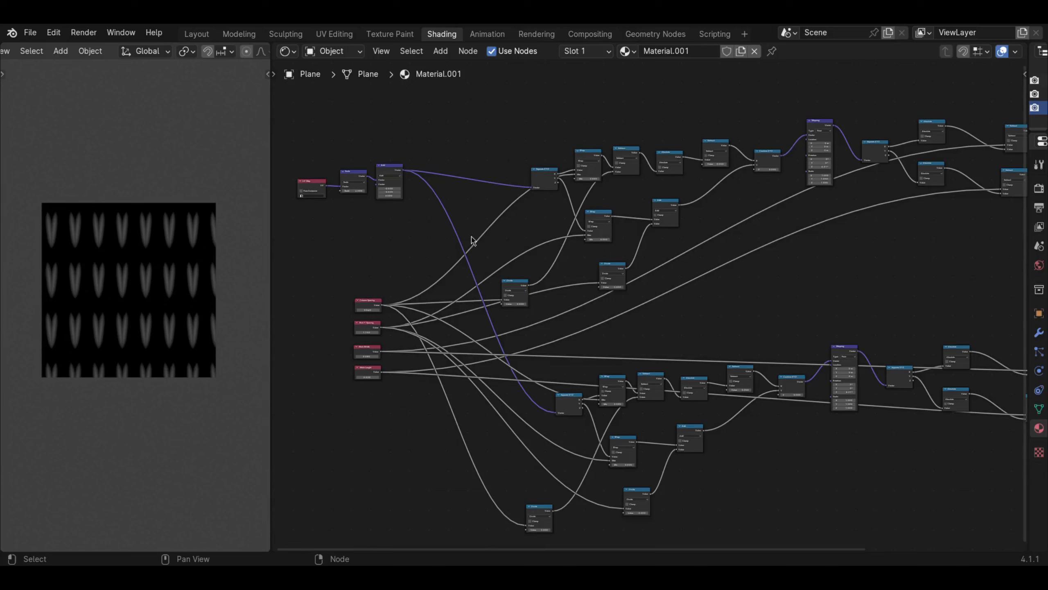
scroll(458, 260, "up", 2)
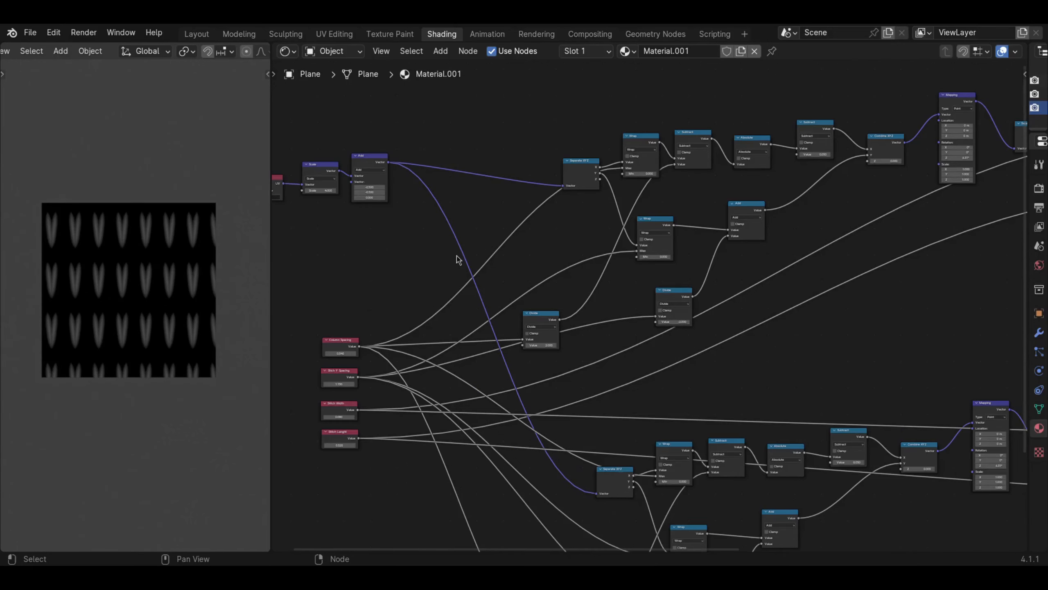
middle_click_drag(372, 229, 420, 242)
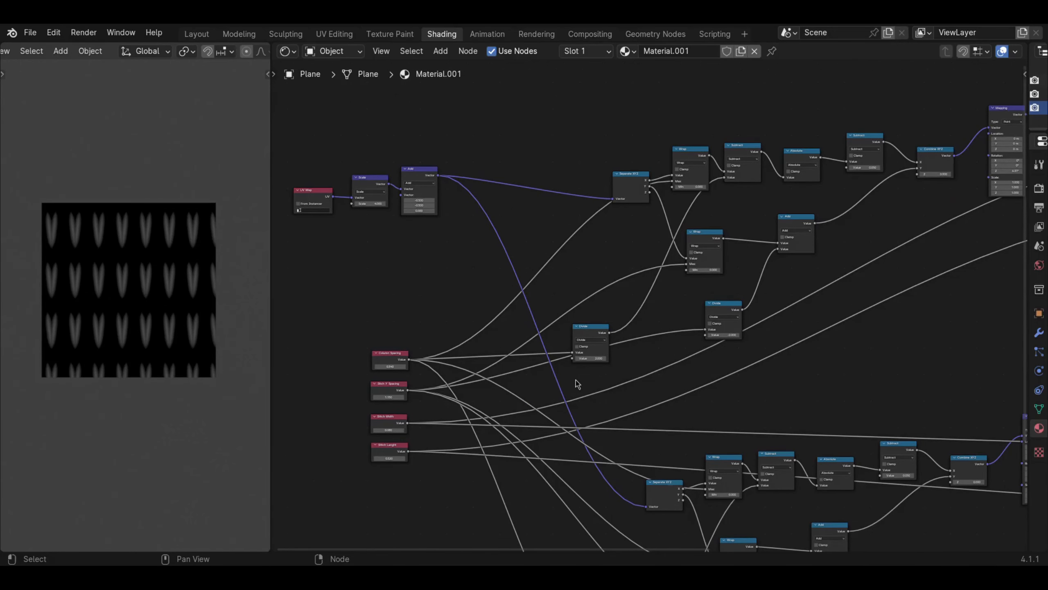
key("shift+a")
mouse_move(392, 293)
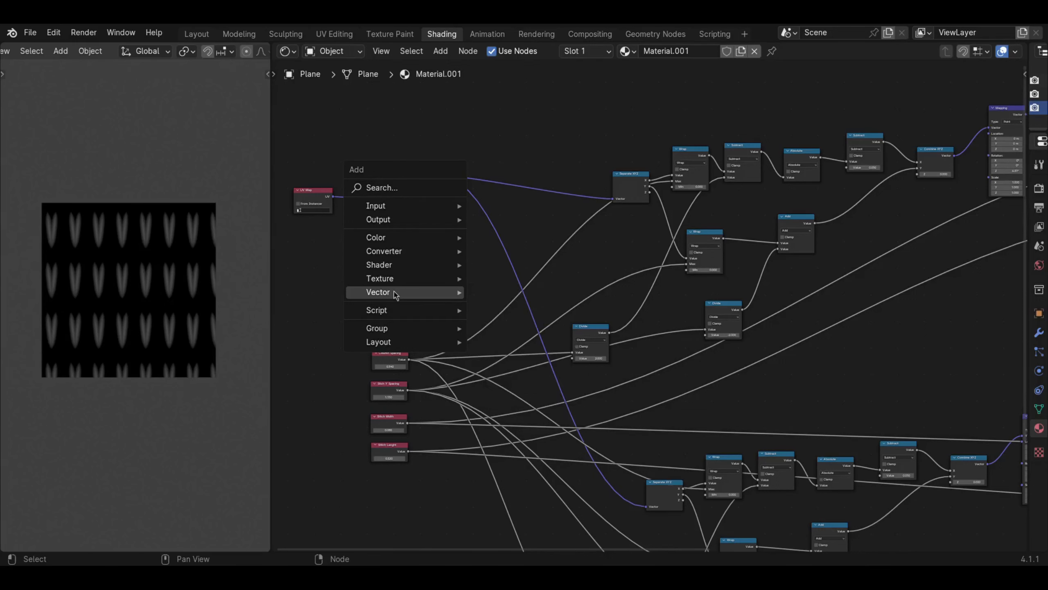
left_click(505, 319)
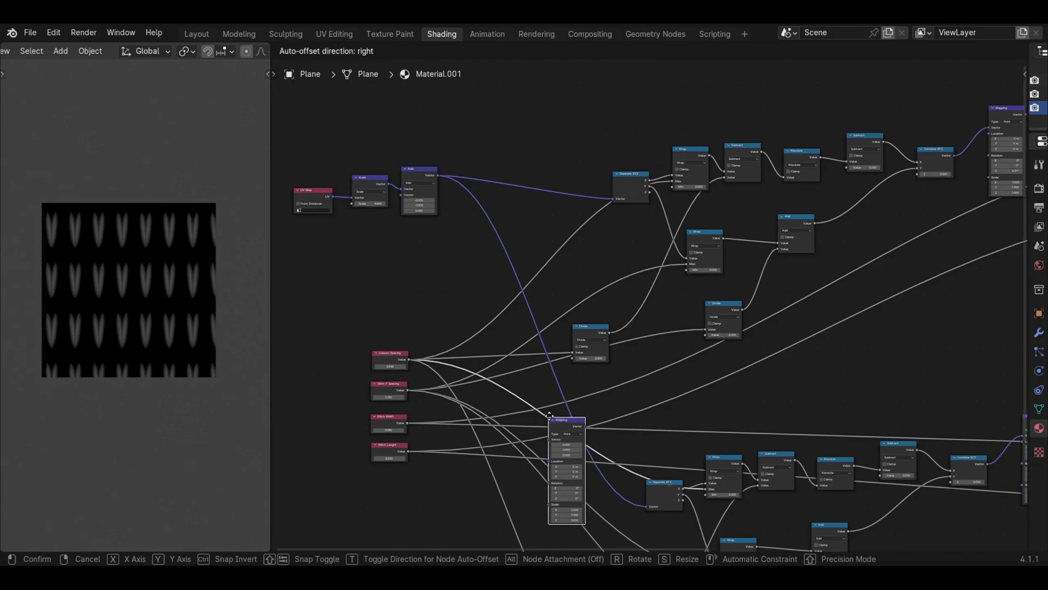
left_click(543, 384)
left_click_drag(543, 384, 554, 469)
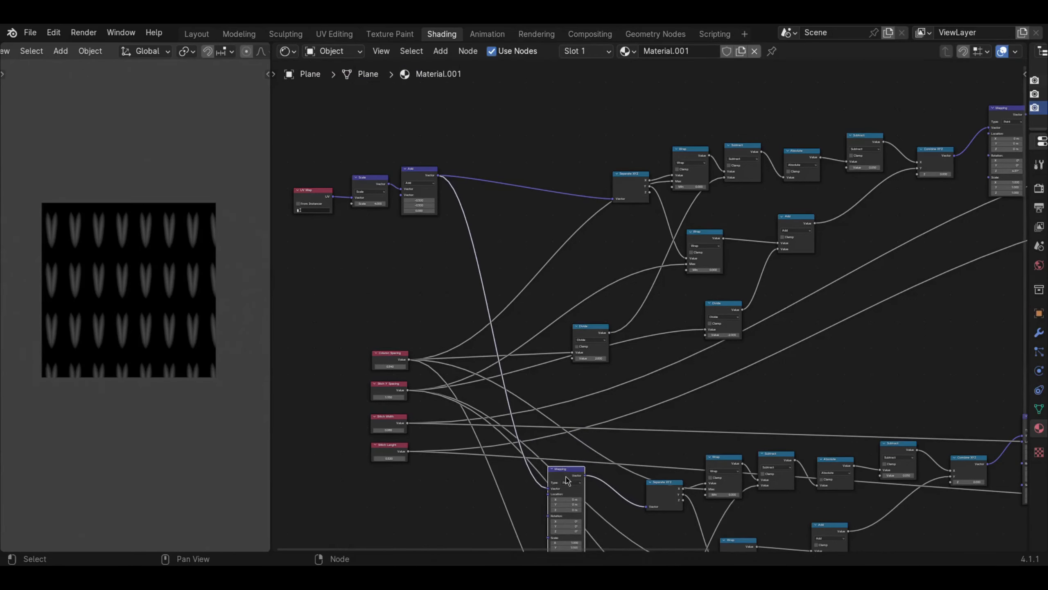
middle_click_drag(563, 480, 585, 326)
- Set the Stitch Y Spacing value to 1.000
middle_click_drag(519, 274, 562, 346)
middle_click_drag(721, 204, 619, 223)
middle_click_drag(402, 232, 459, 234)
scroll(459, 233, "up", 4)
middle_click_drag(496, 305, 644, 150)
scroll(644, 149, "up", 2)
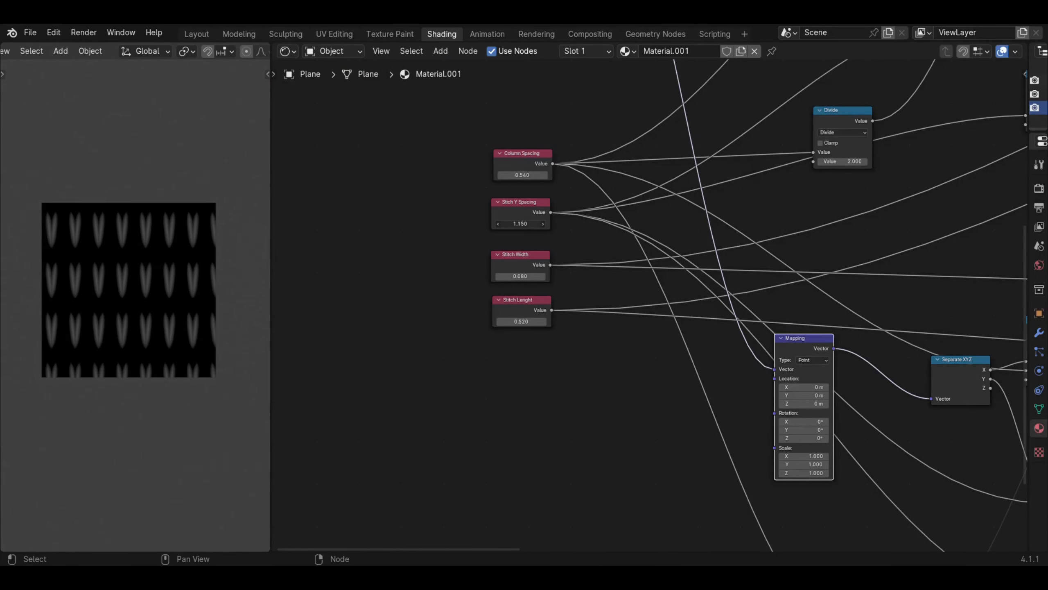
left_click_drag(520, 223, 511, 224)
- Raise the new Mapping node's Y location to 0.46 m so the duplicated stitches fill the gaps, and inspect the overlap
middle_click_drag(624, 317, 444, 236)
middle_click_drag(377, 216, 418, 261)
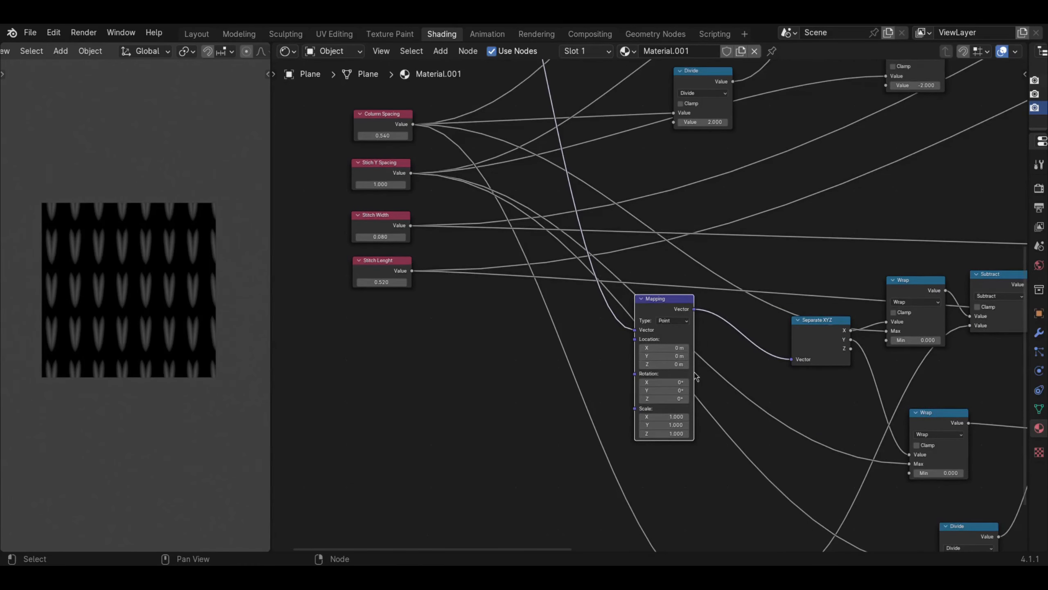
scroll(696, 377, "up", 1)
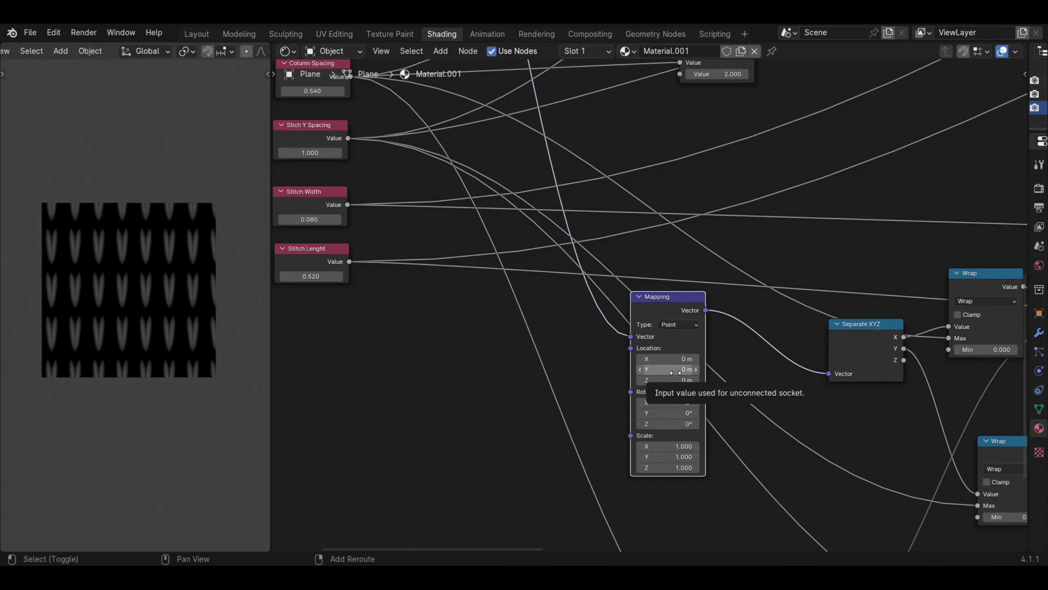
left_click_drag(675, 373, 722, 373)
scroll(157, 356, "up", 4)
scroll(163, 322, "up", 1)
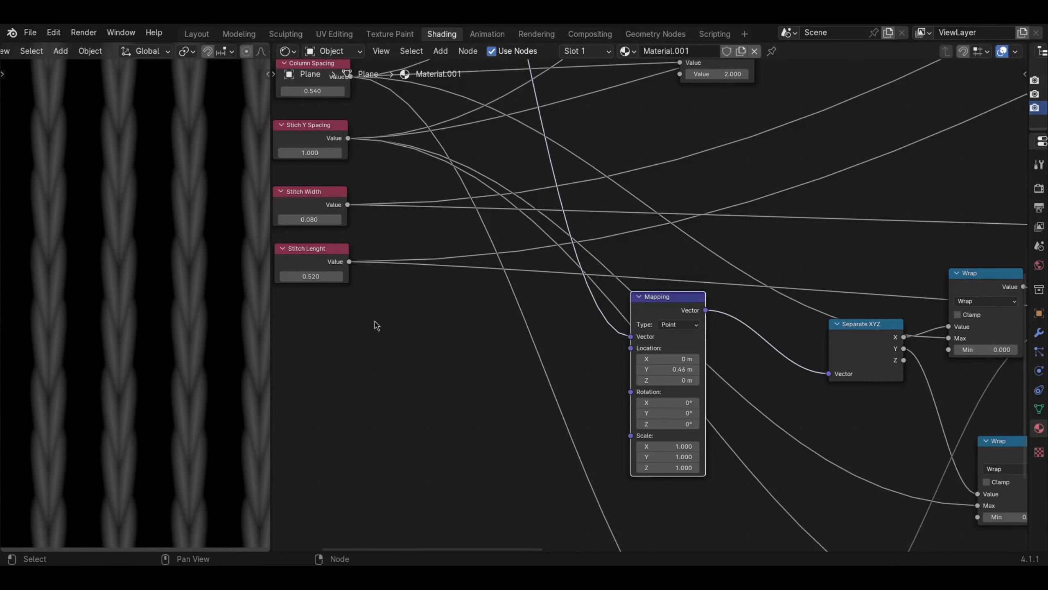
- Set the new Mapping node's Y location to exactly 0.5 m, half of the Stitch Y Spacing
scroll(375, 321, "down", 1)
middle_click_drag(381, 294, 399, 329, "shift")
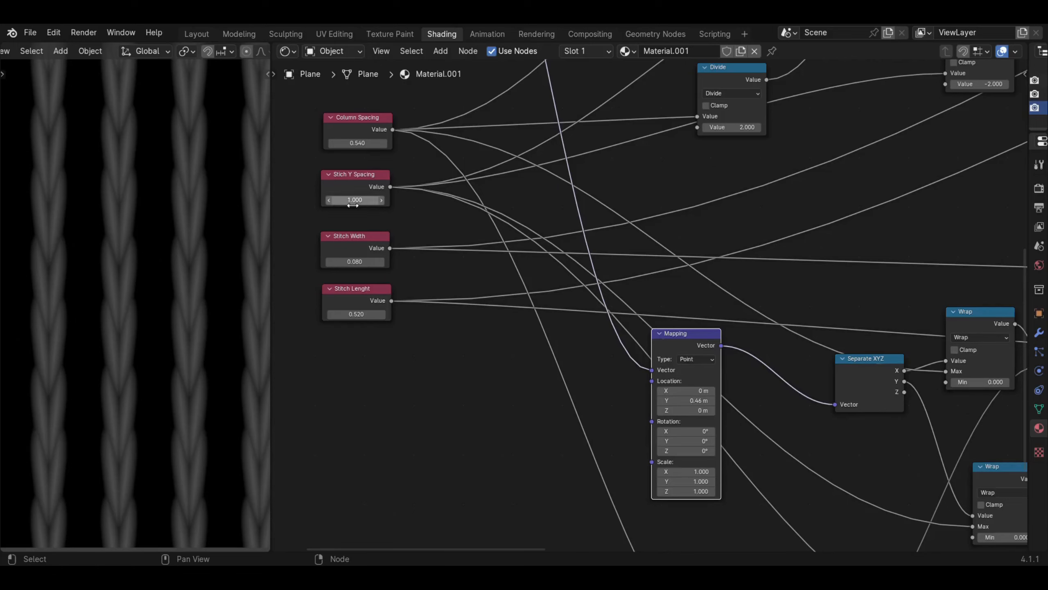
left_click(697, 400)
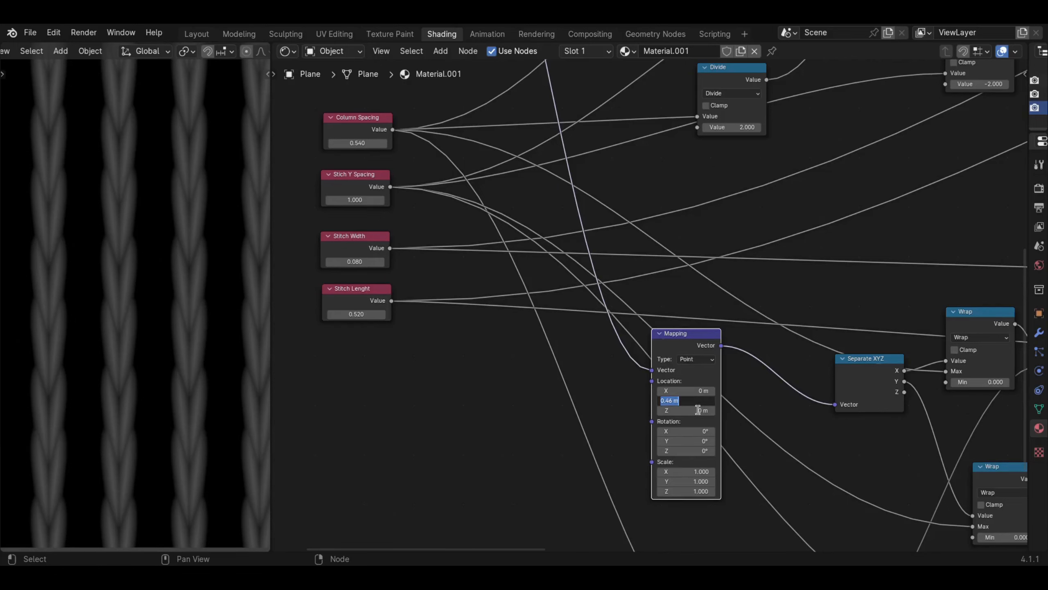
type("0.5")
key("Return")
- Add a Combine XYZ node just before the new Mapping node, below the labeled value nodes
scroll(501, 356, "down", 2)
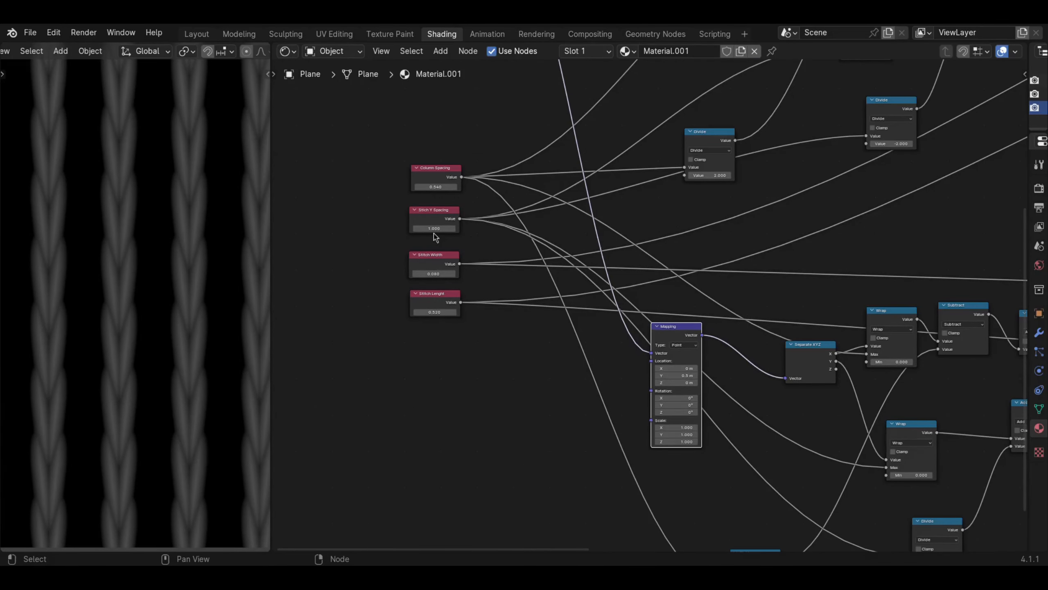
middle_click_drag(631, 190, 550, 240)
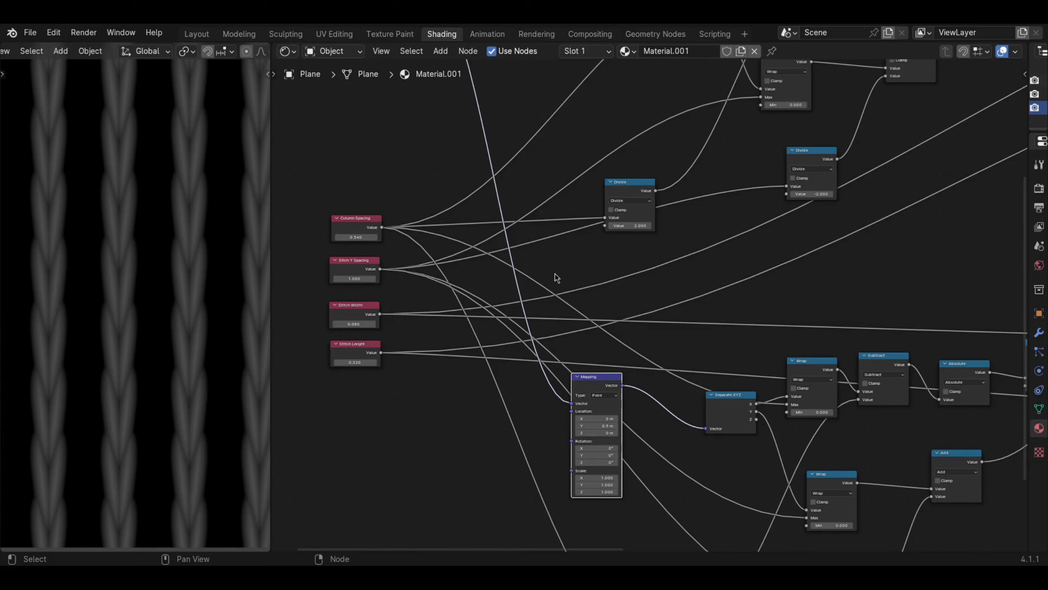
middle_click_drag(397, 282, 455, 227)
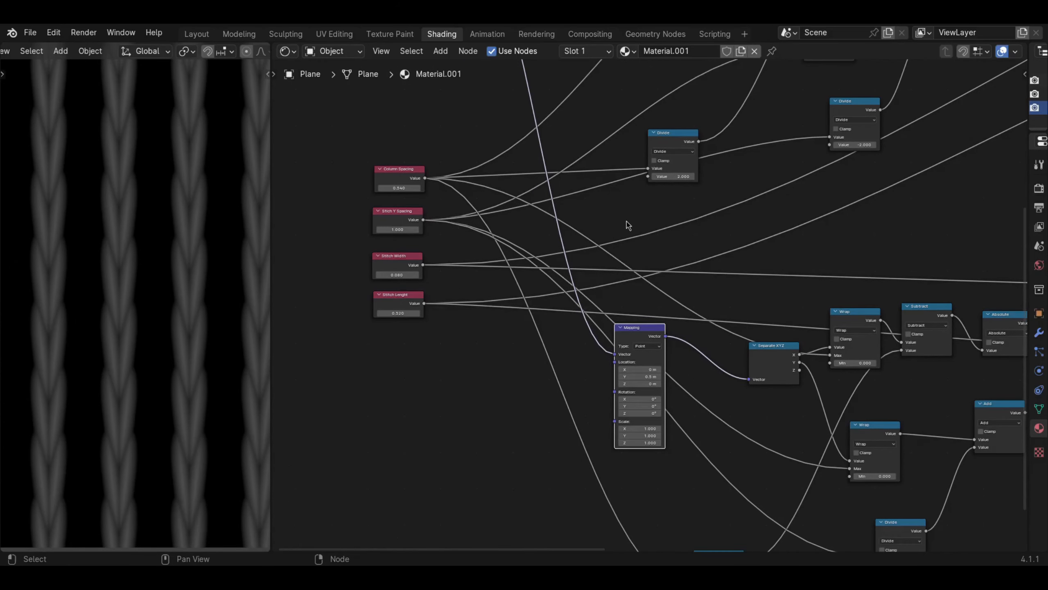
middle_click_drag(539, 313, 512, 334, "shift")
scroll(545, 410, "up", 2)
middle_click_drag(538, 422, 584, 387, "shift")
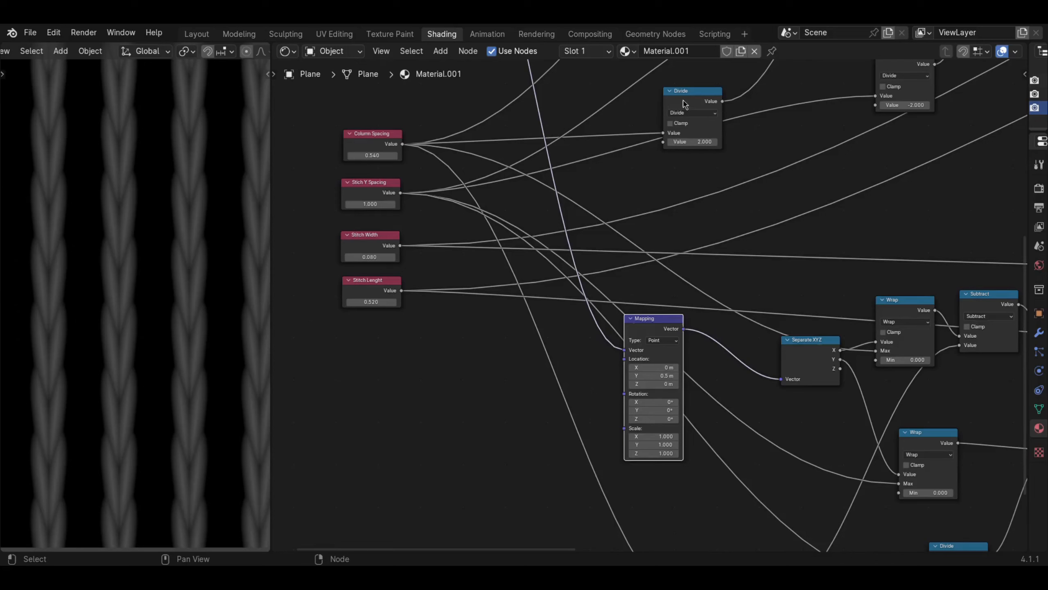
left_click_drag(685, 108, 648, 113)
key("shift+a")
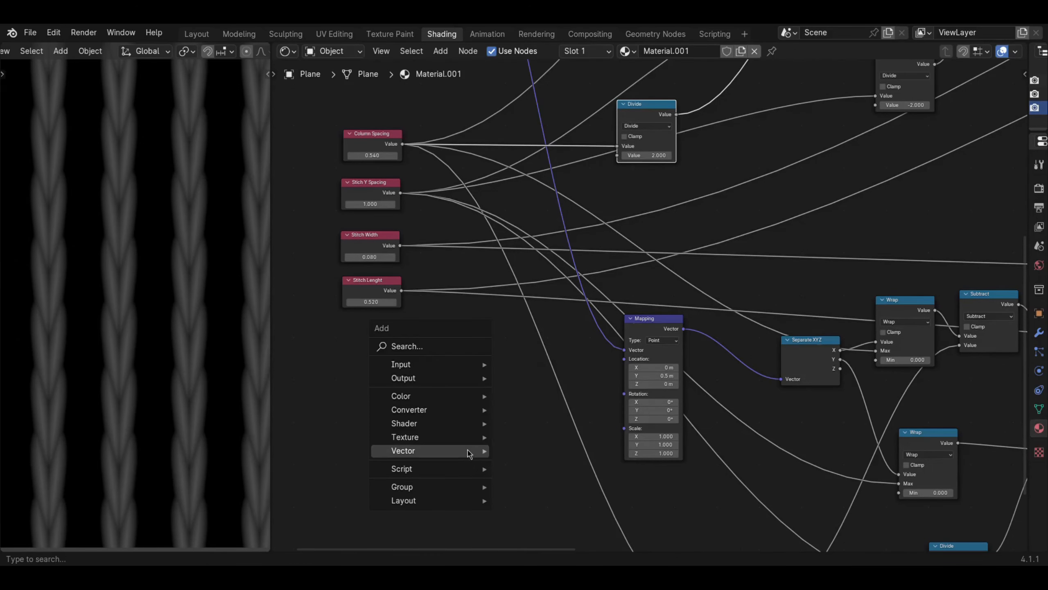
mouse_move(432, 415)
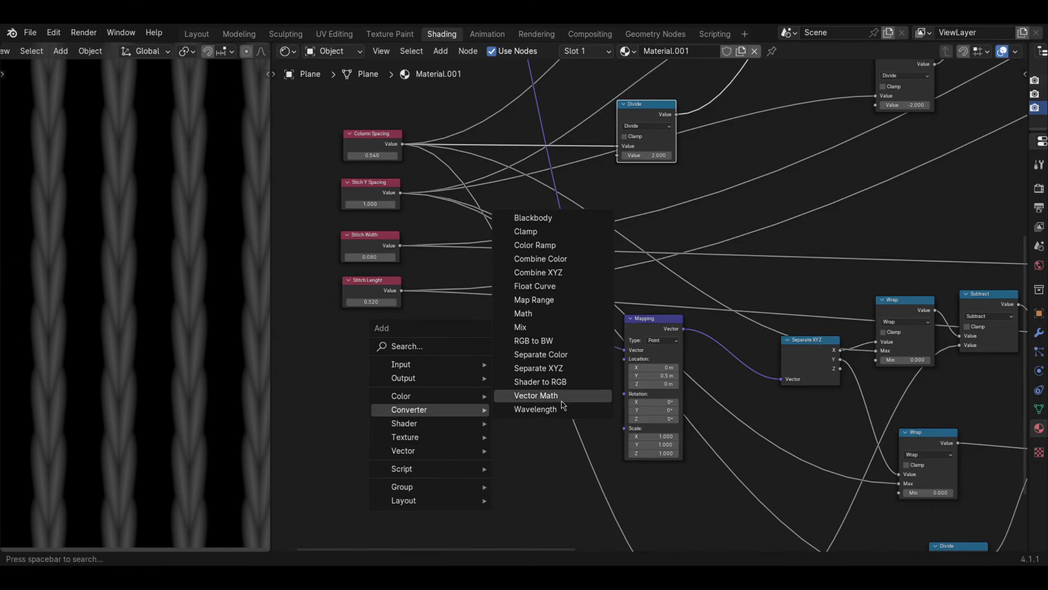
left_click(543, 274)
left_click(476, 380)
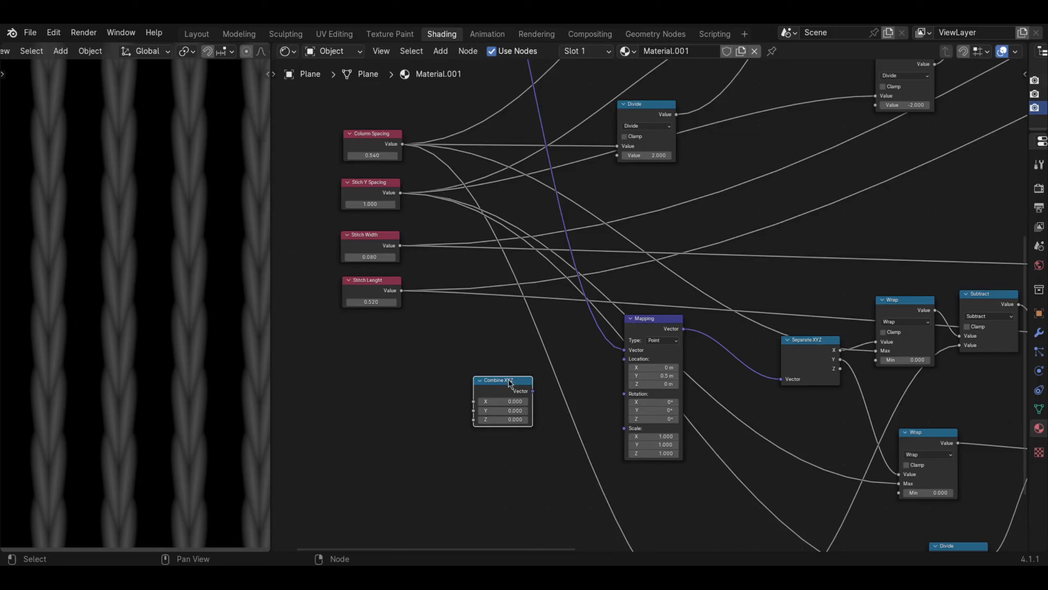
- Connect the Column Spacing Divide output to the Combine XYZ Y input and link its vector to the new Mapping node's Location
scroll(512, 380, "up", 1, "ctrl")
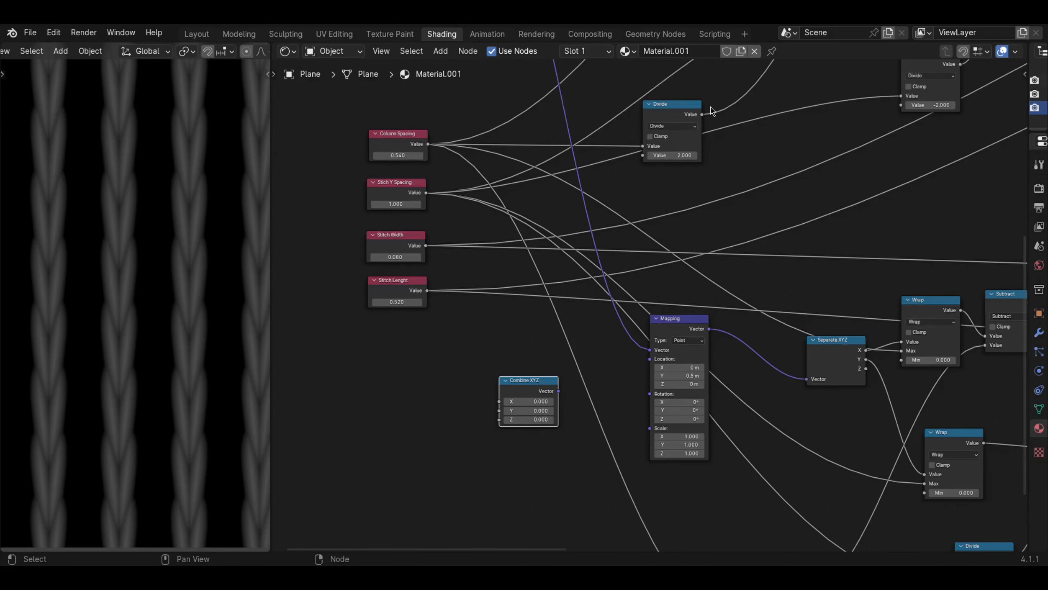
left_click_drag(702, 116, 486, 409)
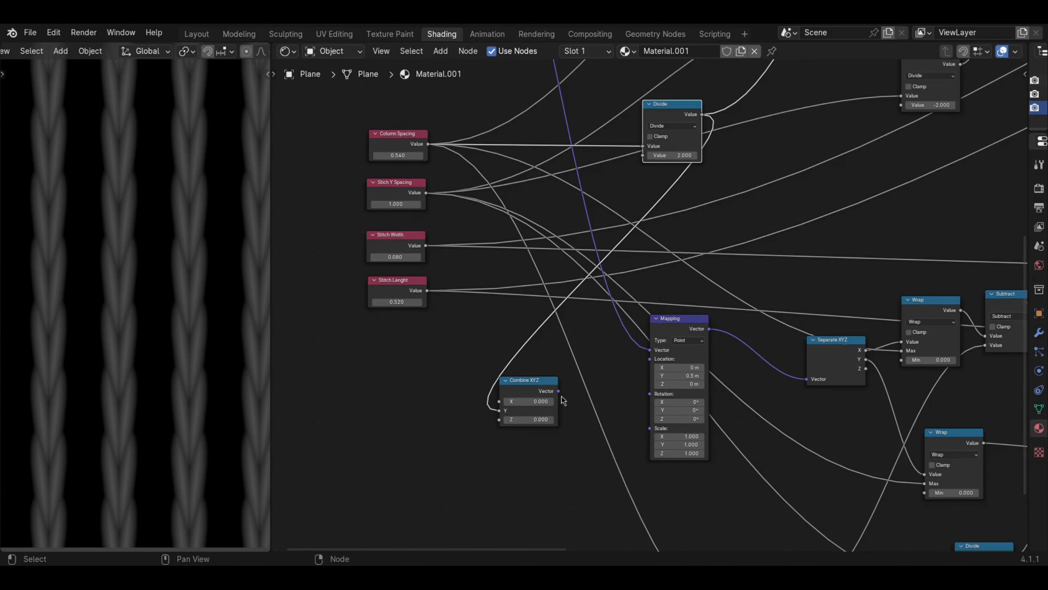
left_click_drag(560, 392, 650, 359)
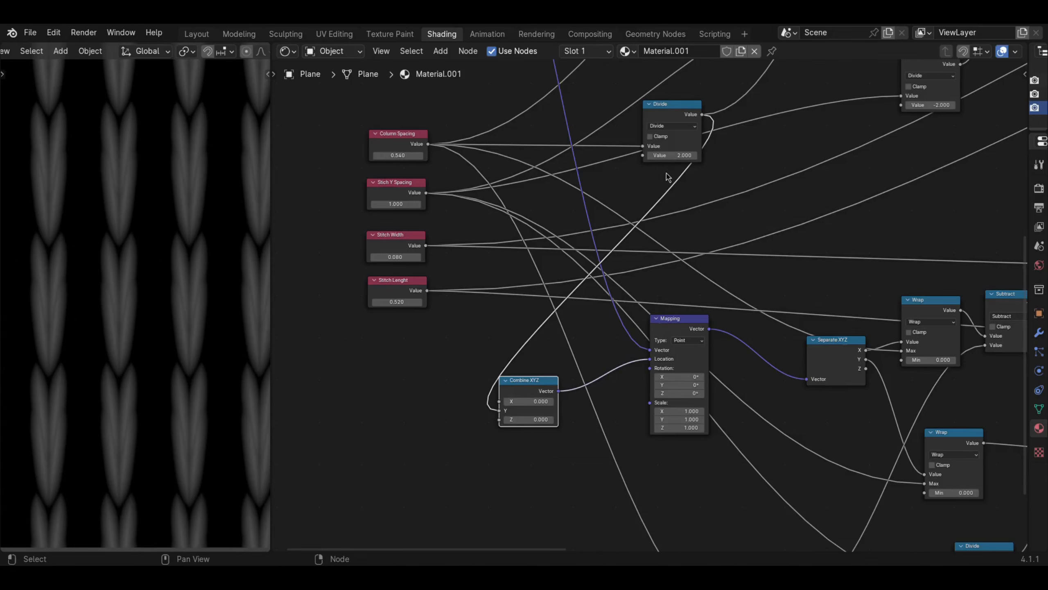
- Feed the Combine XYZ Y input from the Stitch Y Spacing Divide node instead, and set Stitch Y Spacing to 1.160
left_click_drag(653, 113, 650, 106)
middle_click_drag(689, 139, 589, 245)
middle_click_drag(705, 236, 780, 203)
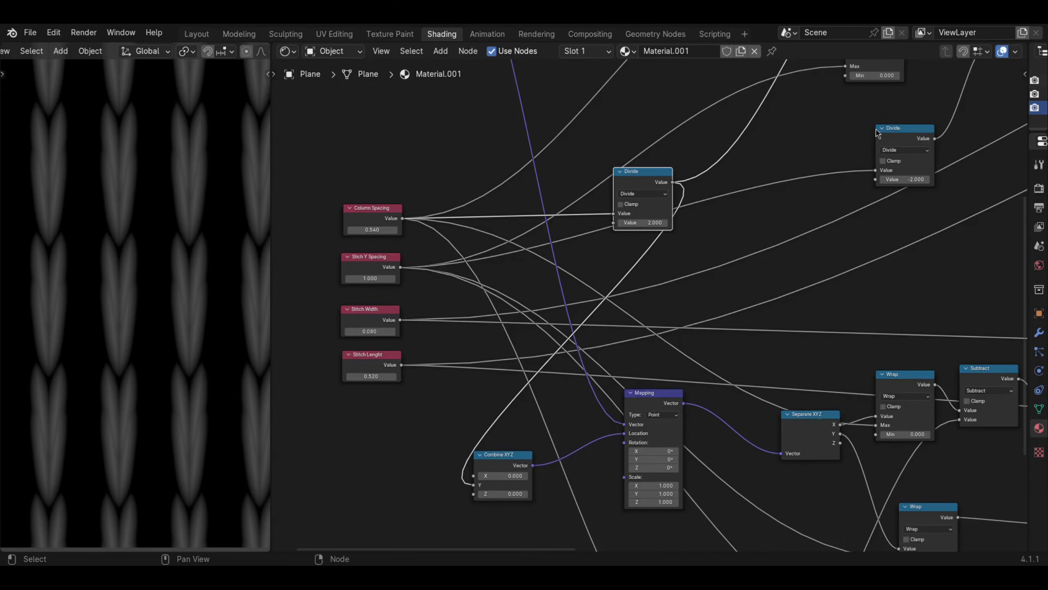
left_click_drag(893, 141, 844, 176)
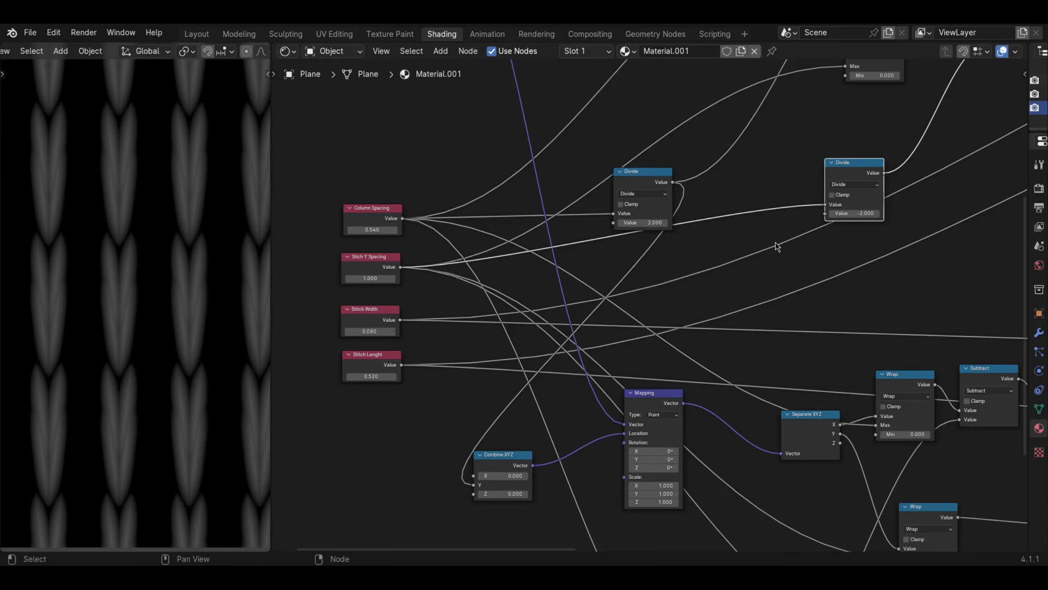
middle_click_drag(735, 309, 730, 247)
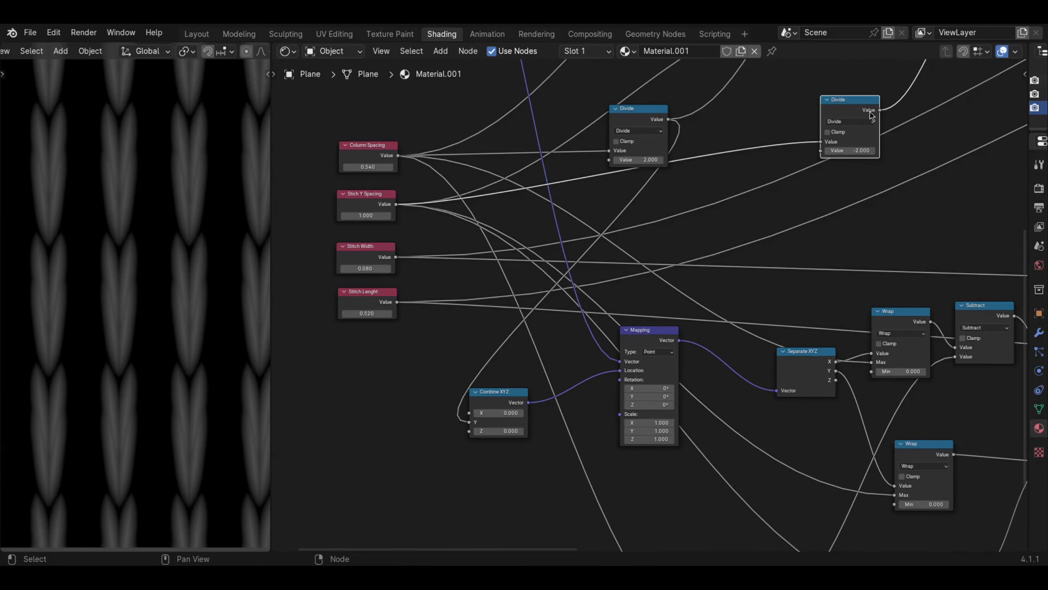
left_click_drag(879, 109, 470, 423)
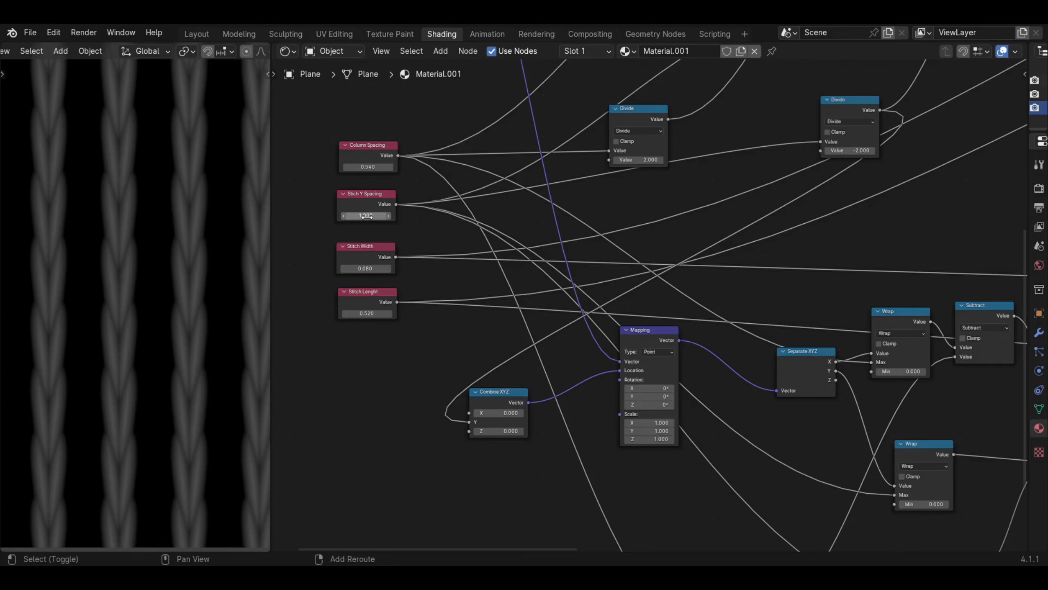
left_click_drag(368, 217, 579, 210, "shift")
- Tidy the layout by moving the Combine XYZ node closer to its Mapping node and shifting the Mapping node slightly down
left_click_drag(506, 398, 546, 385)
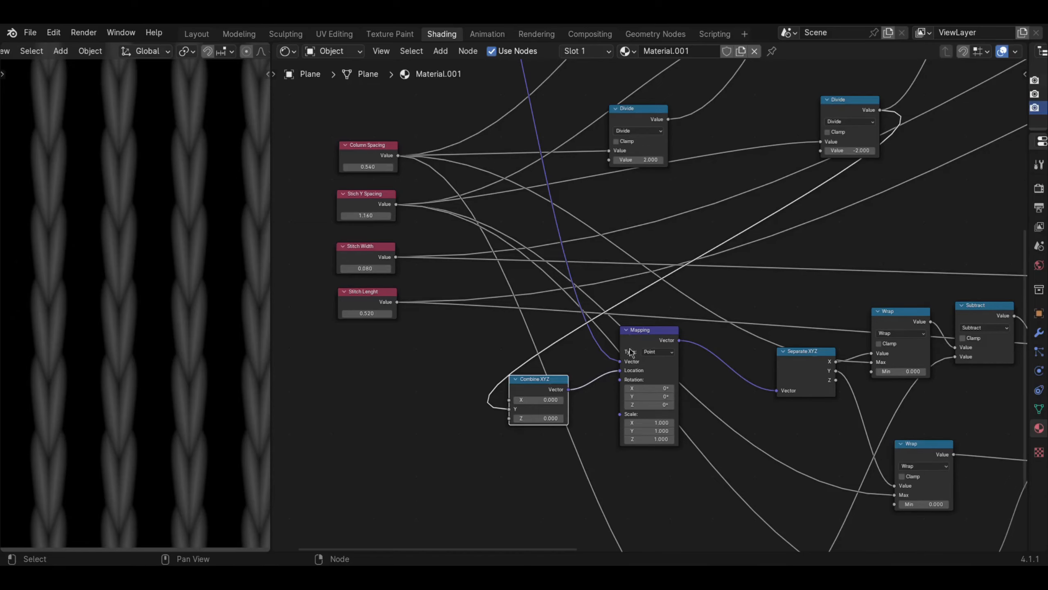
scroll(653, 344, "down", 7)
scroll(648, 348, "up", 4)
left_click_drag(653, 331, 654, 357)
scroll(735, 359, "down", 1)
middle_click_drag(741, 356, 294, 386)
scroll(650, 295, "down", 4)
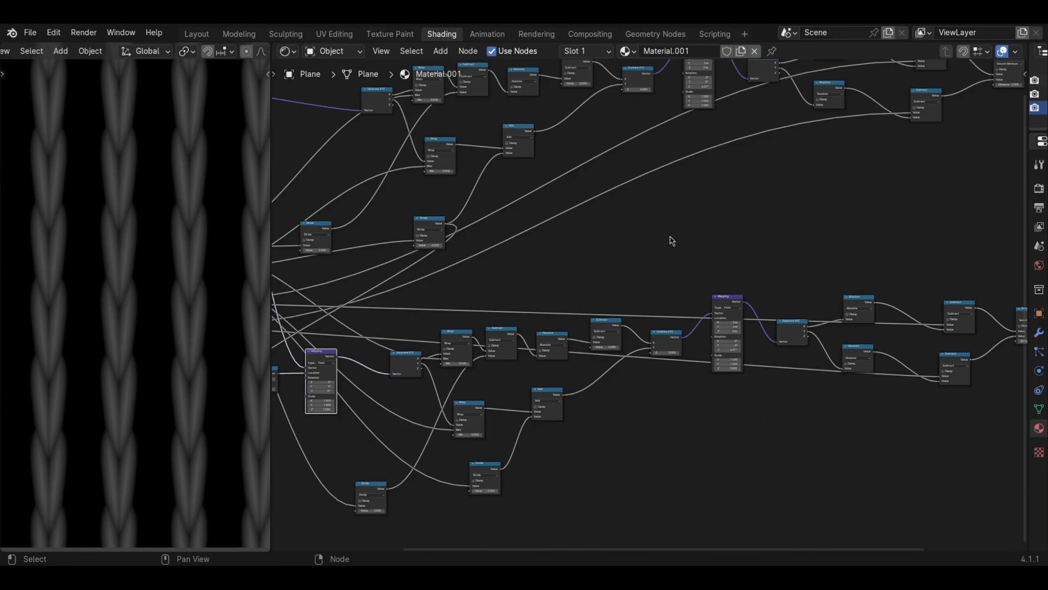
middle_click_drag(672, 241, 625, 292)
middle_click_drag(738, 267, 577, 292)
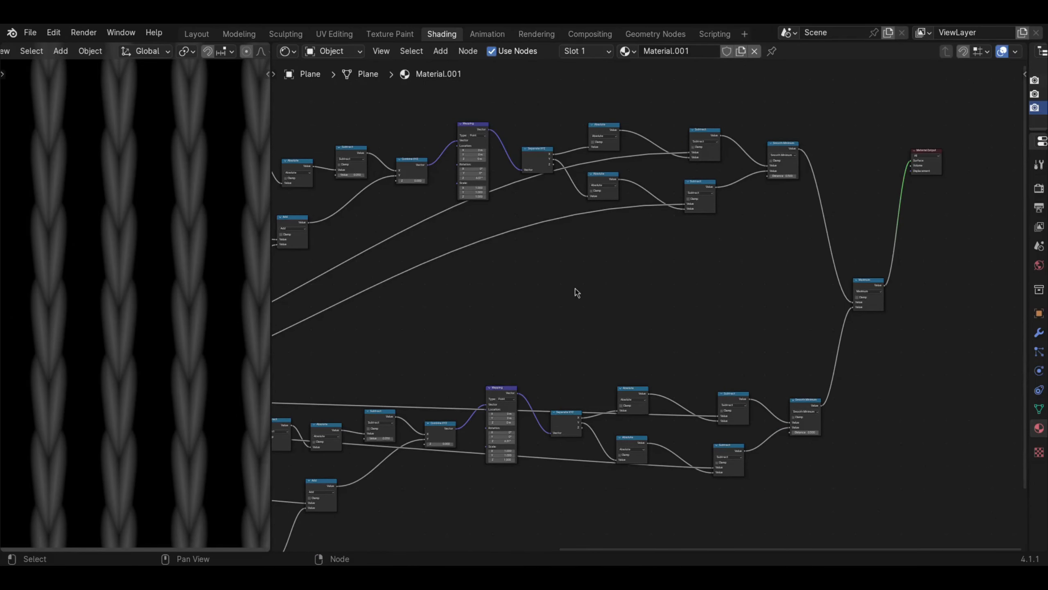
middle_click_drag(353, 359, 523, 330)
left_click_drag(408, 446, 418, 450)
- Examine the overlapping knit stitch columns up close in the 3D viewport
scroll(108, 350, "up", 2)
middle_click_drag(100, 346, 113, 356, "shift")
scroll(100, 343, "up", 2)
scroll(117, 355, "down", 3)
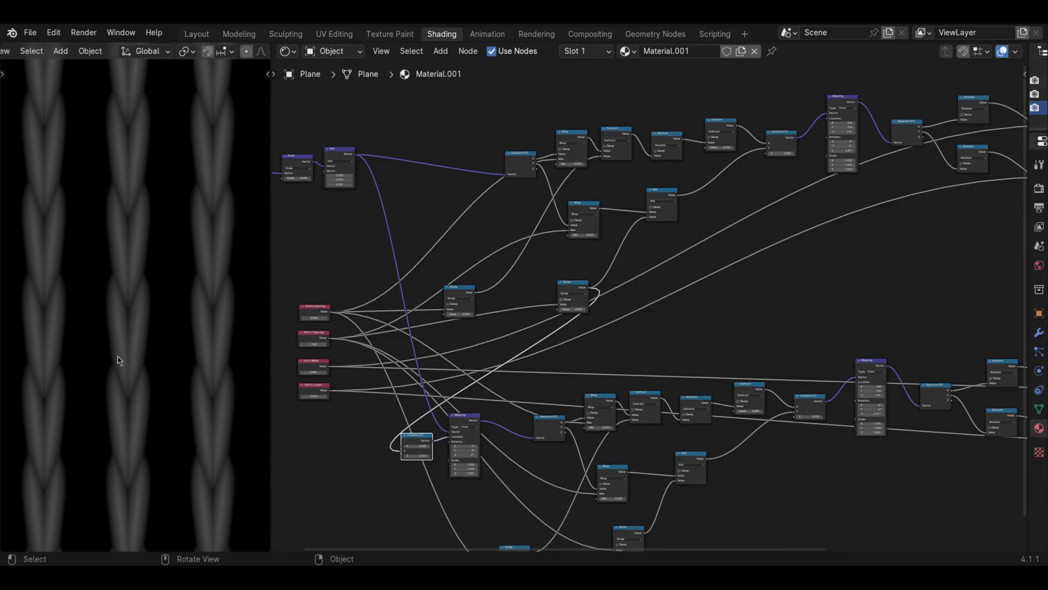
scroll(118, 360, "up", 2)
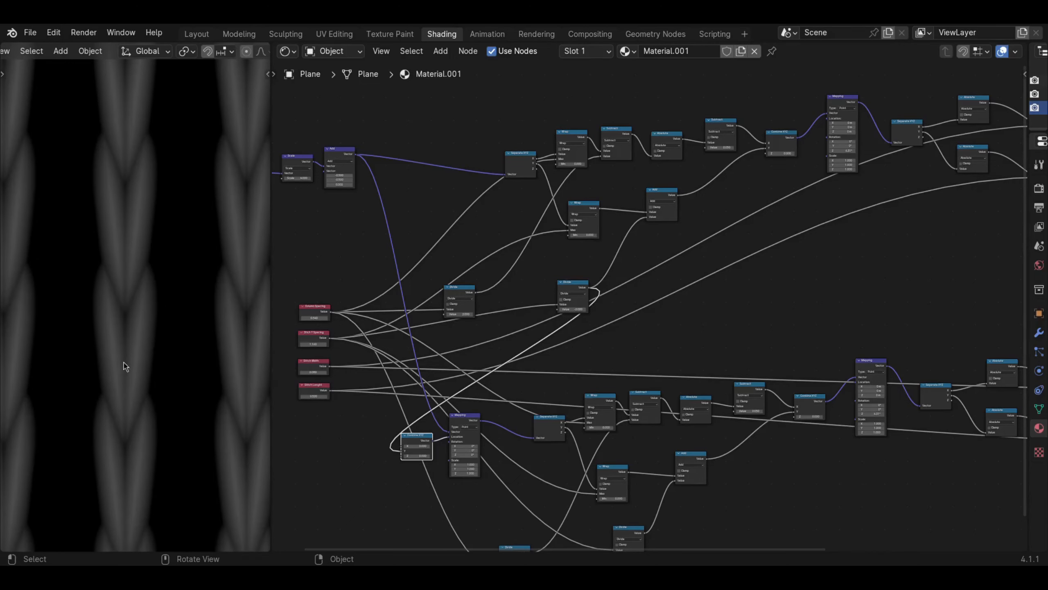
scroll(120, 377, "down", 1)
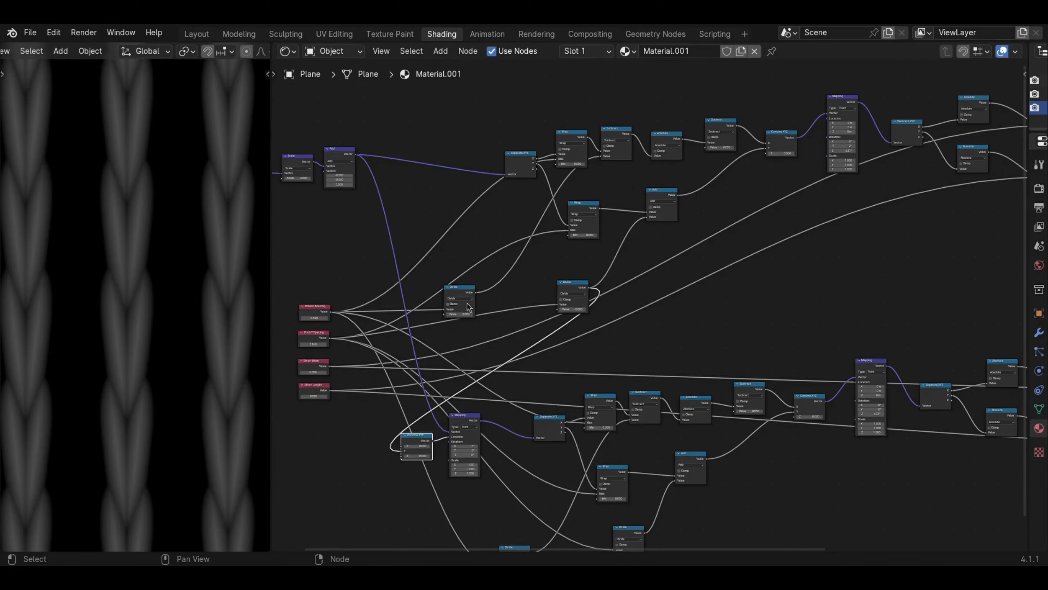
- Add a Wave Texture node in the empty space between the two stitch node chains
middle_click_drag(777, 312, 548, 341)
middle_click_drag(440, 311, 503, 311)
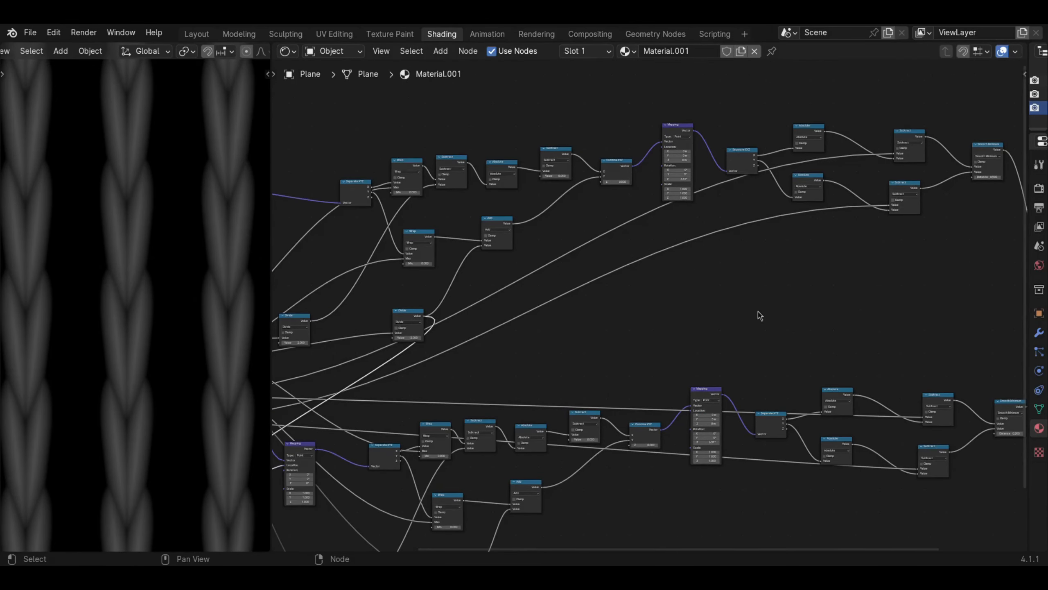
middle_click_drag(749, 318, 600, 350)
scroll(575, 308, "up", 3)
key("shift+a")
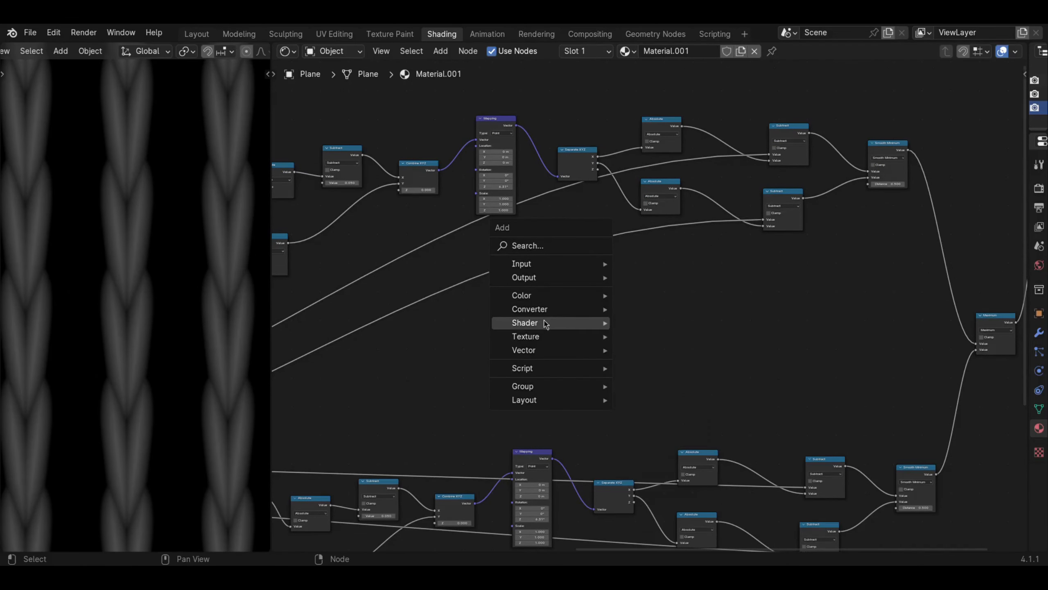
mouse_move(537, 337)
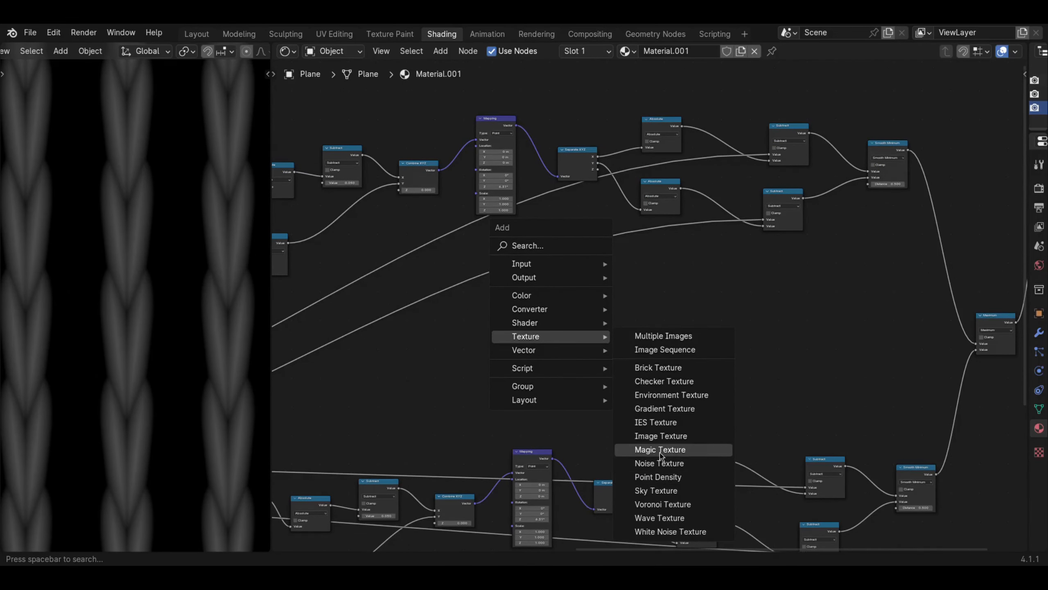
left_click(657, 518)
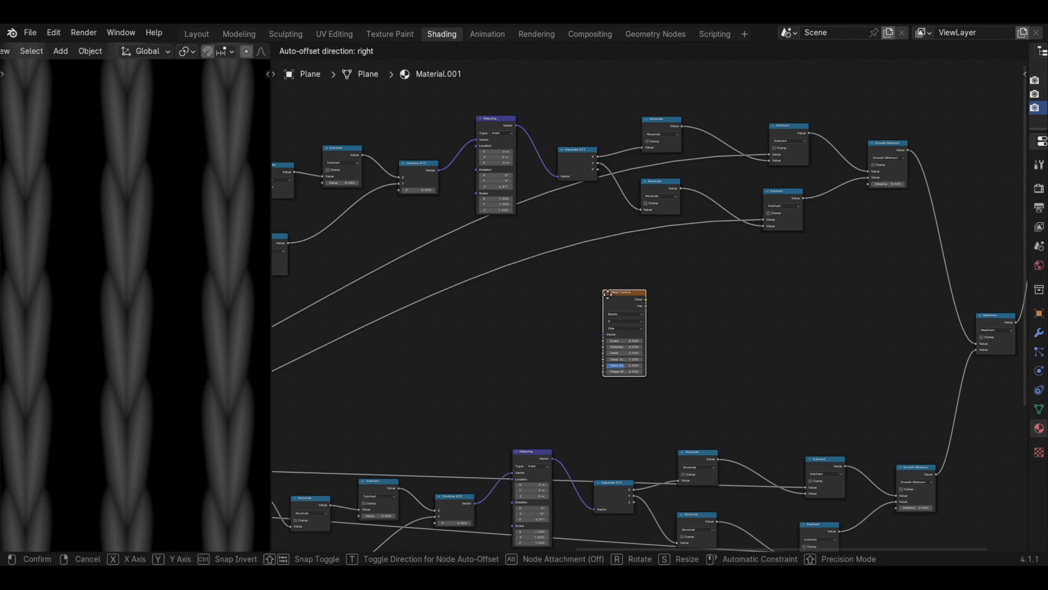
left_click(607, 294)
left_click(524, 339)
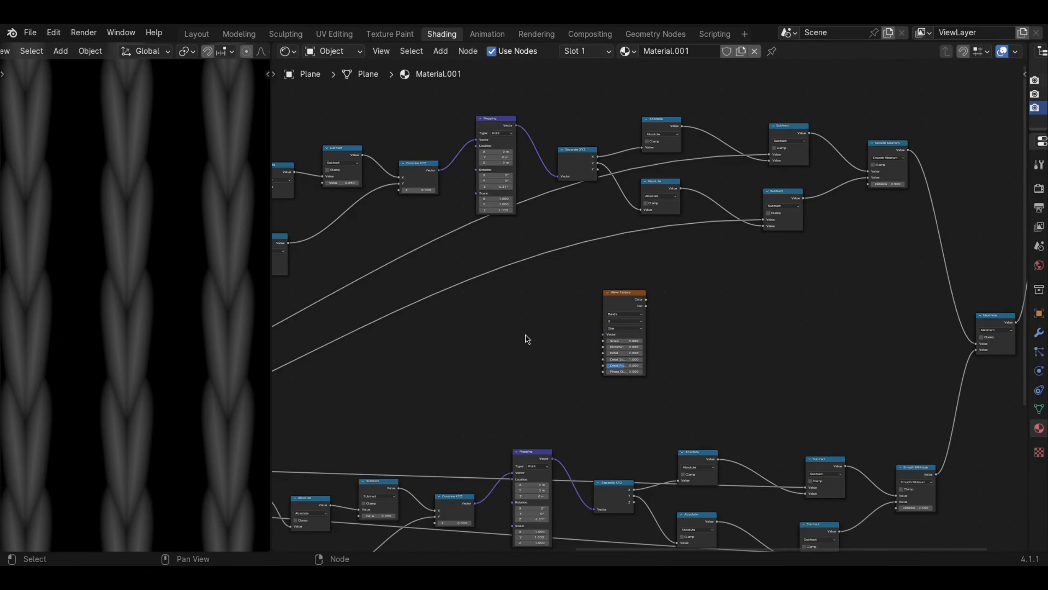
- Link the Vector output of the upper chain's rotated Mapping node to the Wave Texture's Vector input
scroll(527, 338, "up", 2)
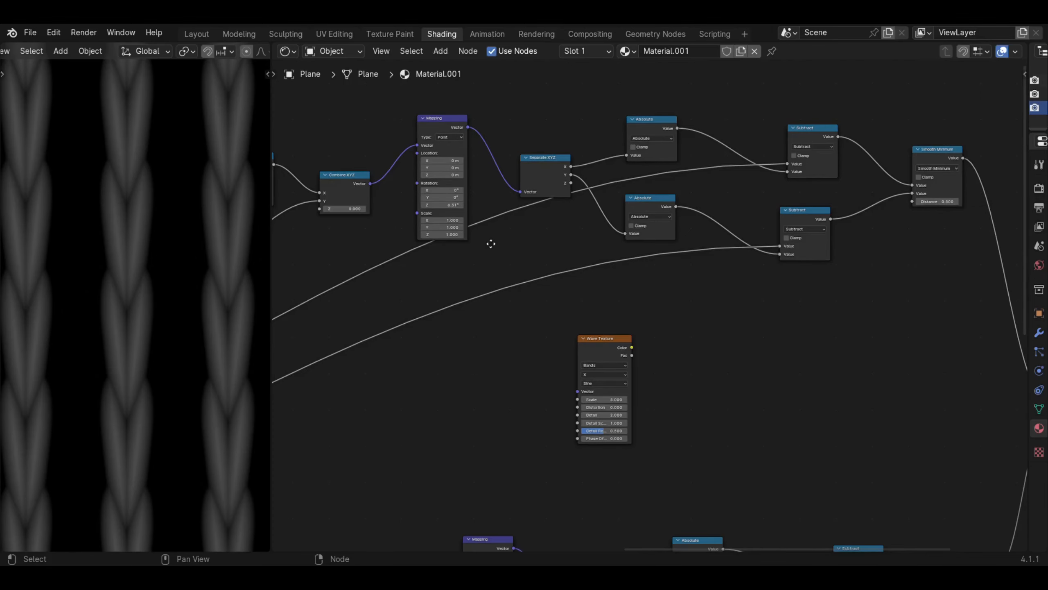
middle_click_drag(491, 244, 559, 268)
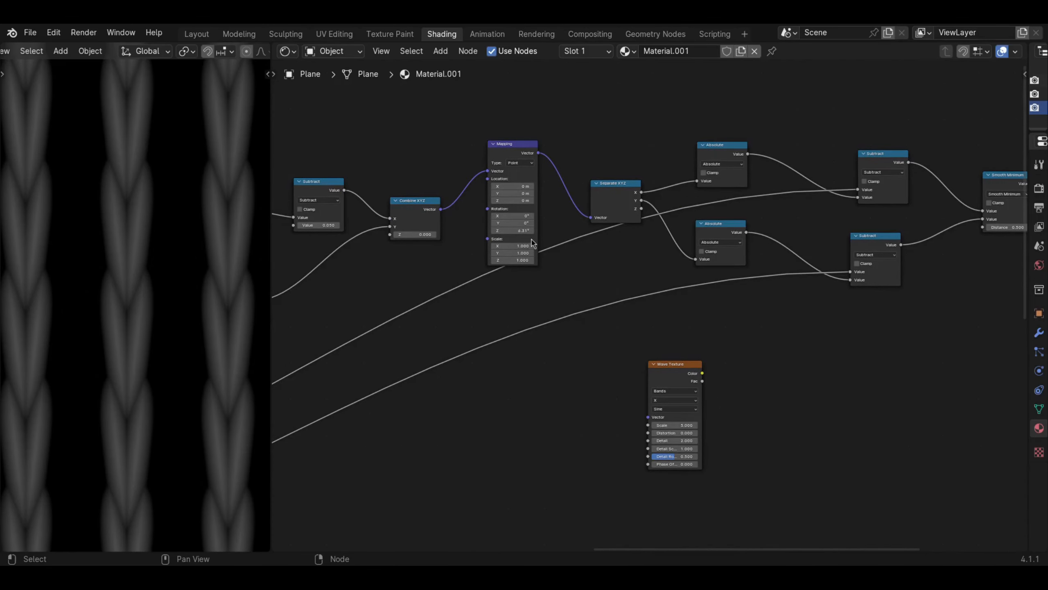
left_click_drag(516, 155, 644, 417)
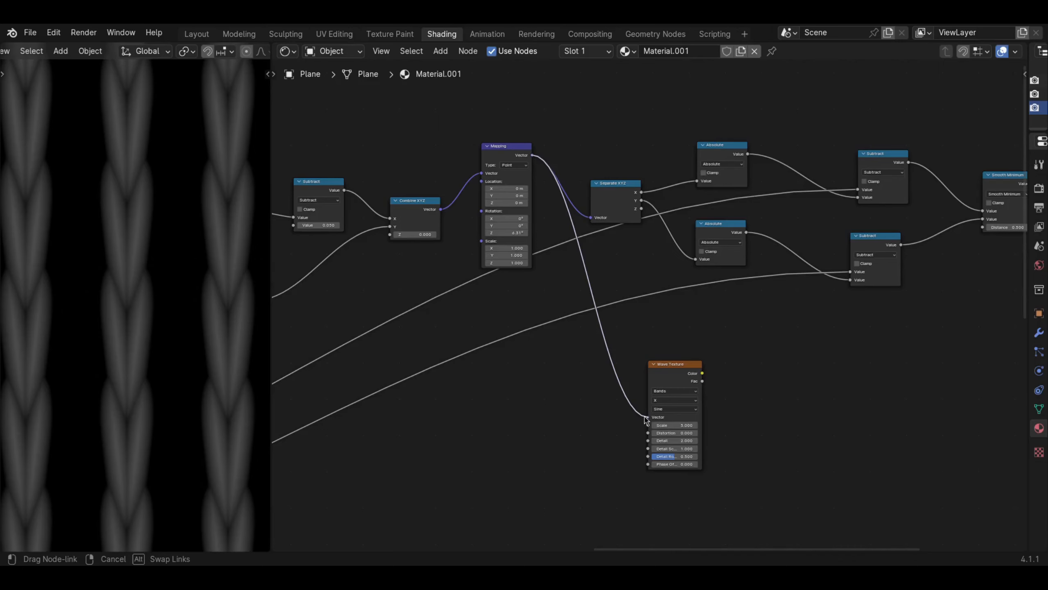
left_click_drag(646, 419, 645, 419)
scroll(510, 239, "up", 1)
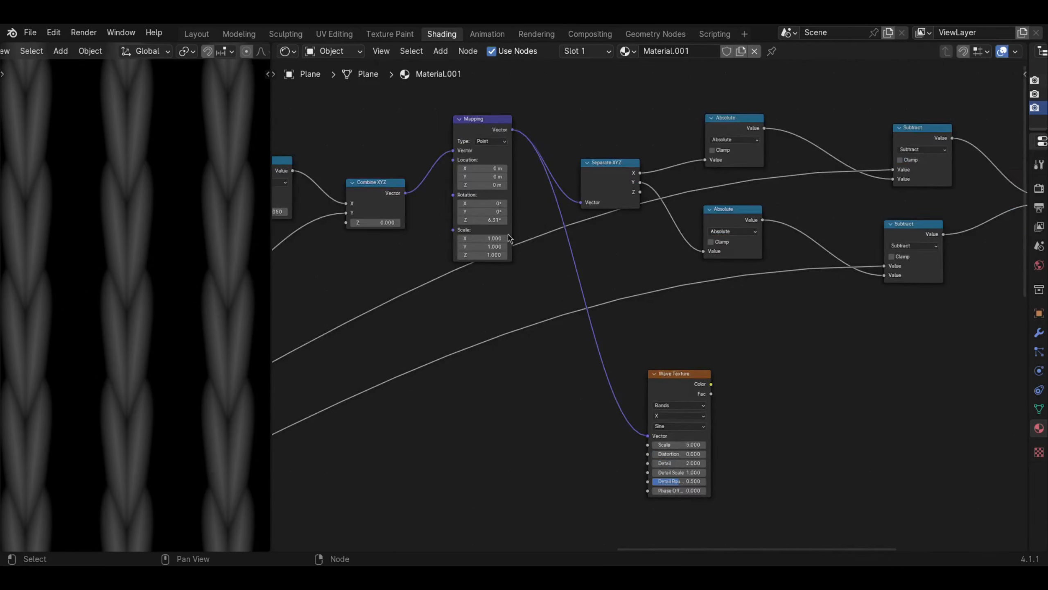
- Try previewing the Wave Texture's Color directly on the plane, and undo back to the Maximum preview
scroll(510, 239, "up", 2)
left_click_drag(537, 218, 432, 239)
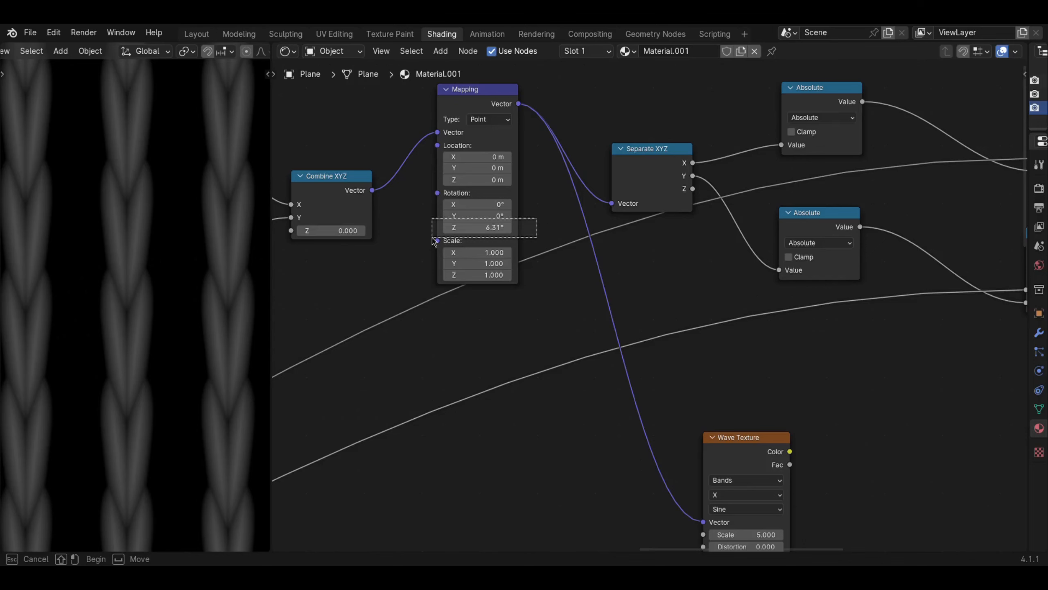
left_click_drag(434, 242, 429, 247)
left_click(733, 437)
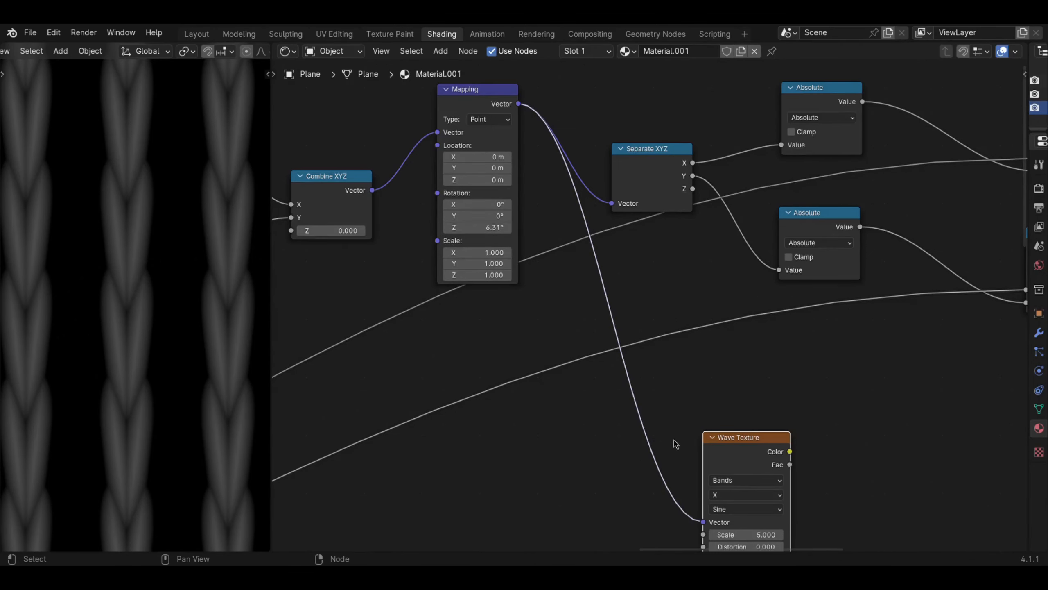
middle_click_drag(675, 444, 646, 358)
left_click(706, 386, "ctrl+shift")
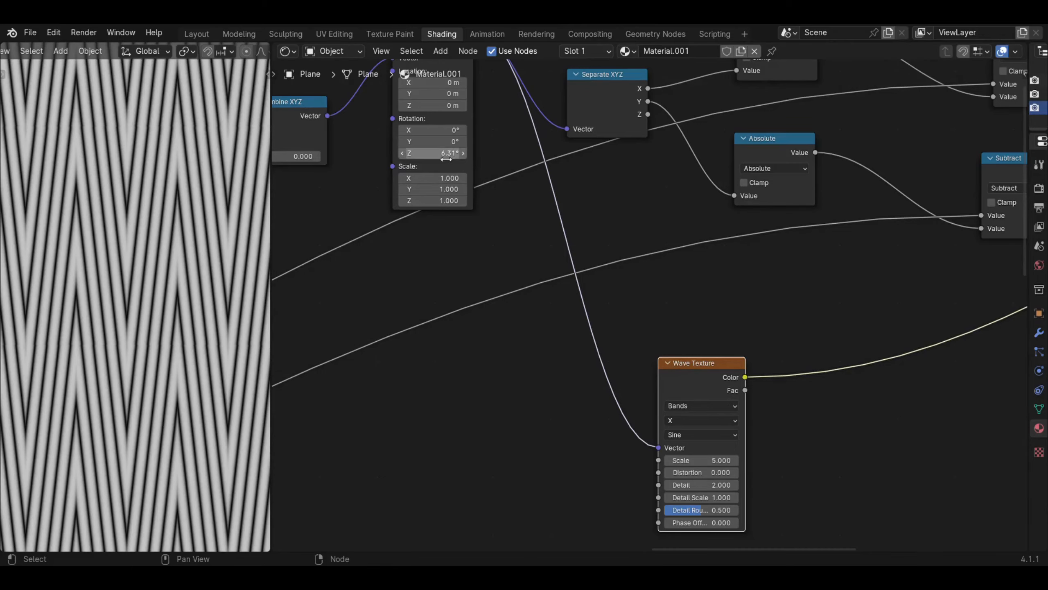
mouse_move(431, 153)
left_mouse_down("shift")
mouse_move(454, 153)
mouse_move(409, 152)
mouse_move(426, 152)
left_mouse_up("shift")
key("ctrl+z")
key("ctrl+z")
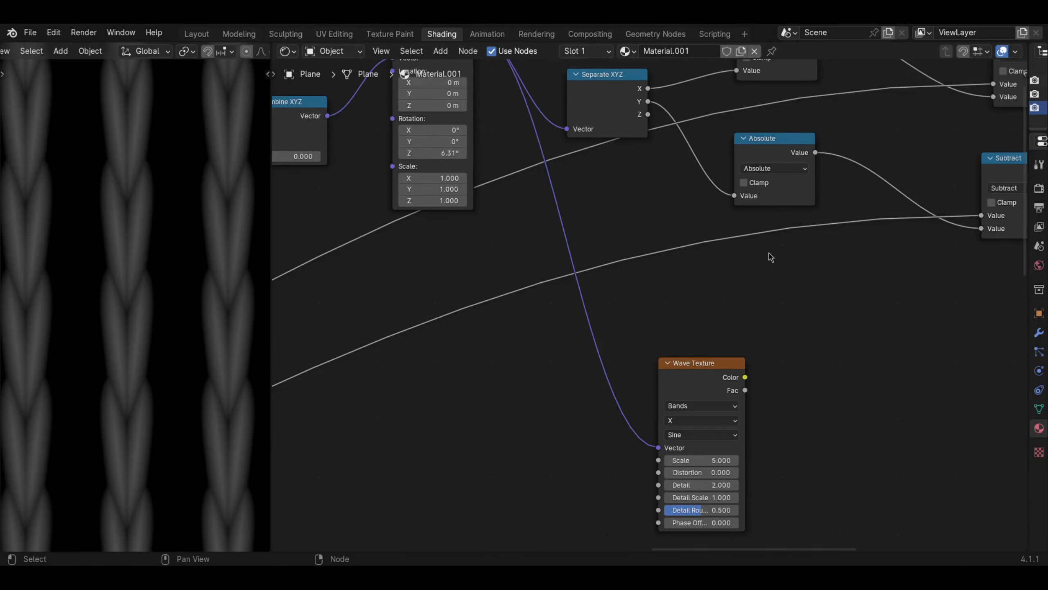
- Move the Wave Texture node further along the upper chain, below the space between the Absolute and Subtract nodes
middle_click_drag(720, 278, 607, 285)
scroll(683, 322, "down", 3)
middle_click_drag(788, 321, 566, 333)
scroll(565, 333, "down", 4)
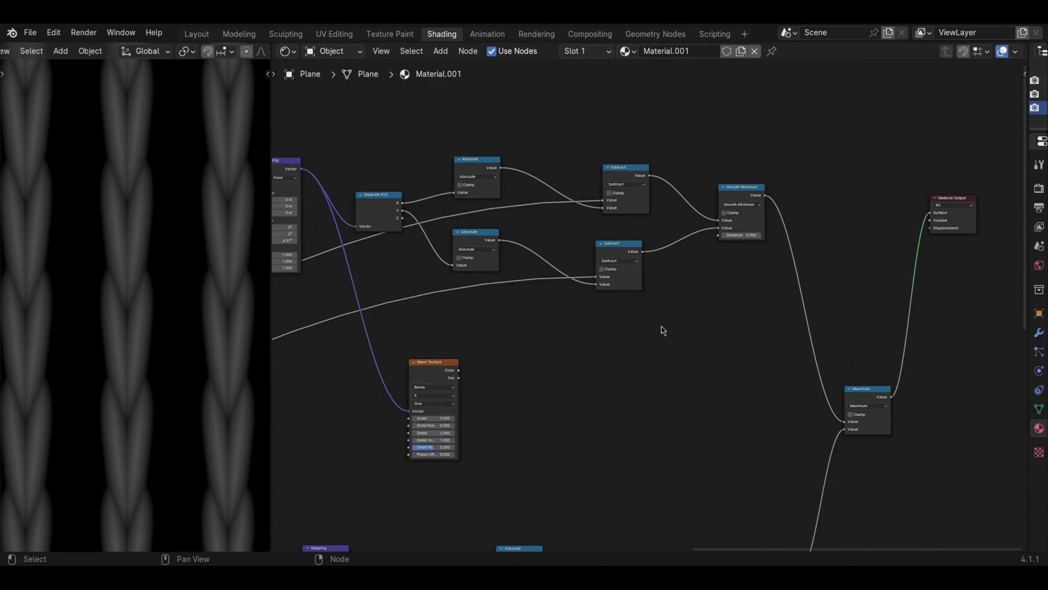
left_click_drag(434, 372, 468, 374)
middle_click_drag(548, 342, 453, 359)
left_click_drag(367, 392, 401, 400)
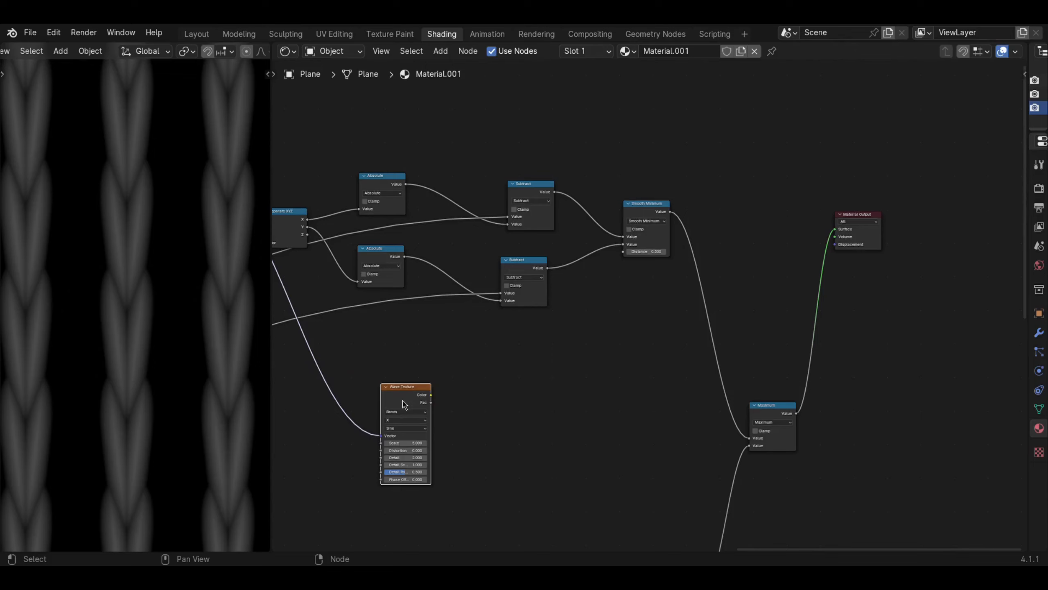
- Add a Mix Color node between the upper Smooth Minimum node and the Material Output
middle_click_drag(642, 299, 666, 309)
key("shift+a")
mouse_move(773, 203)
mouse_move(746, 192)
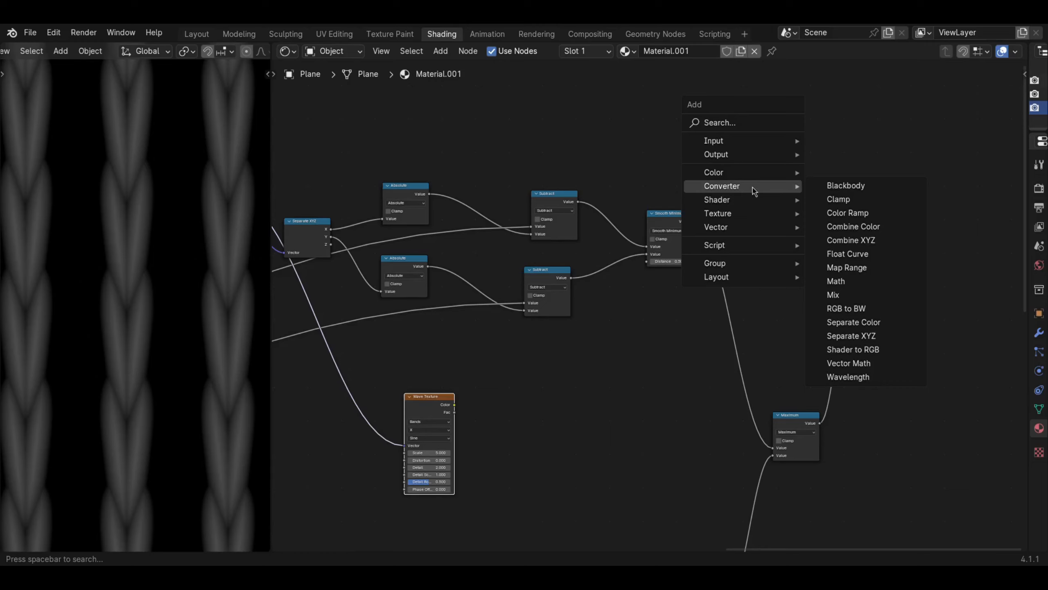
mouse_move(740, 173)
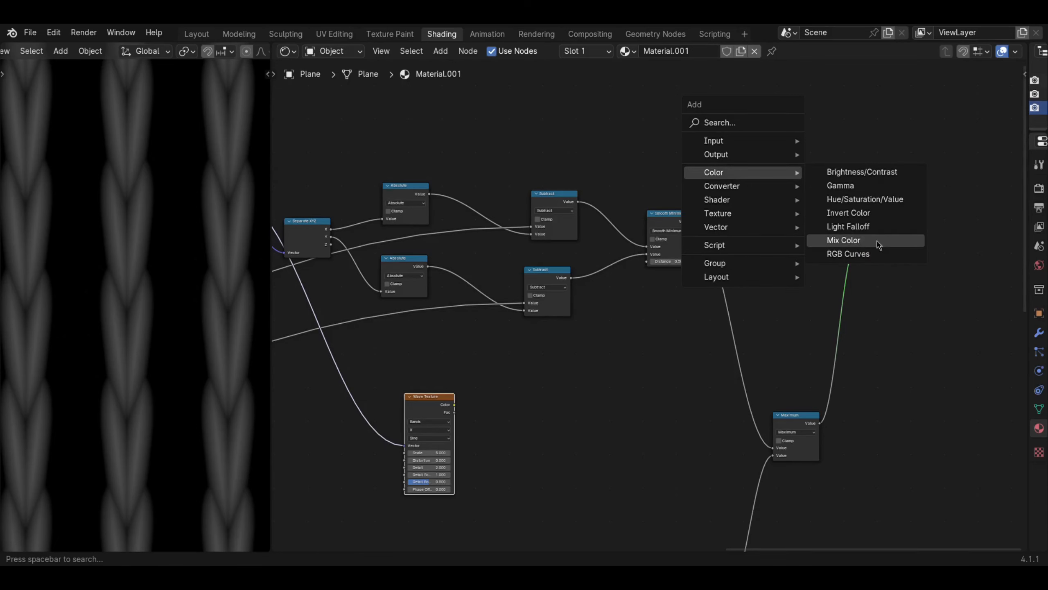
left_click(860, 241)
left_click(764, 184)
scroll(759, 194, "up", 1)
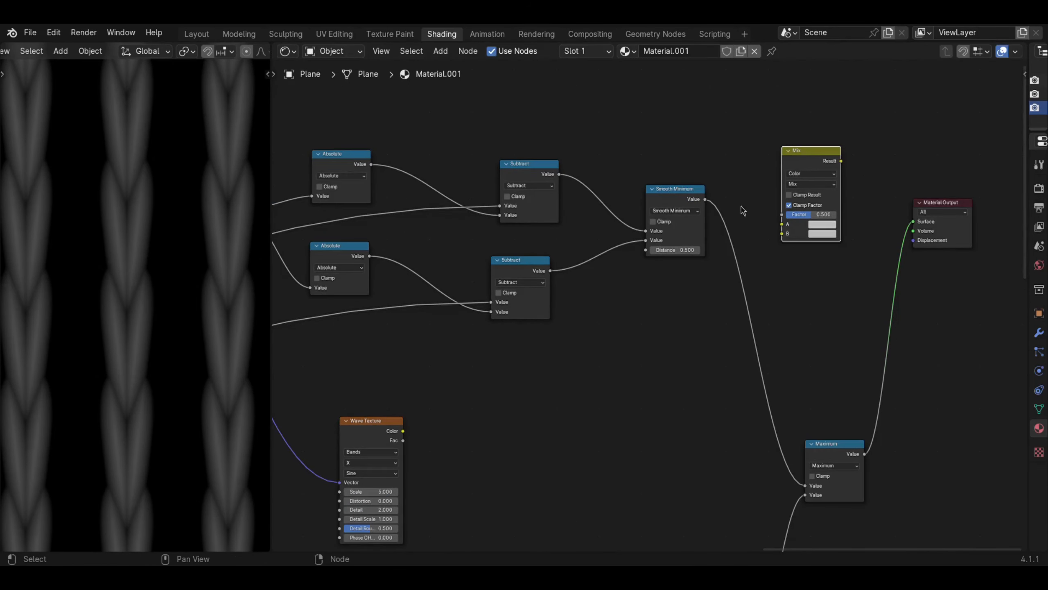
- Set the Mix node's blending mode to Multiply, feeding Smooth Minimum into A and the Wave Texture Color into B
left_click(809, 184)
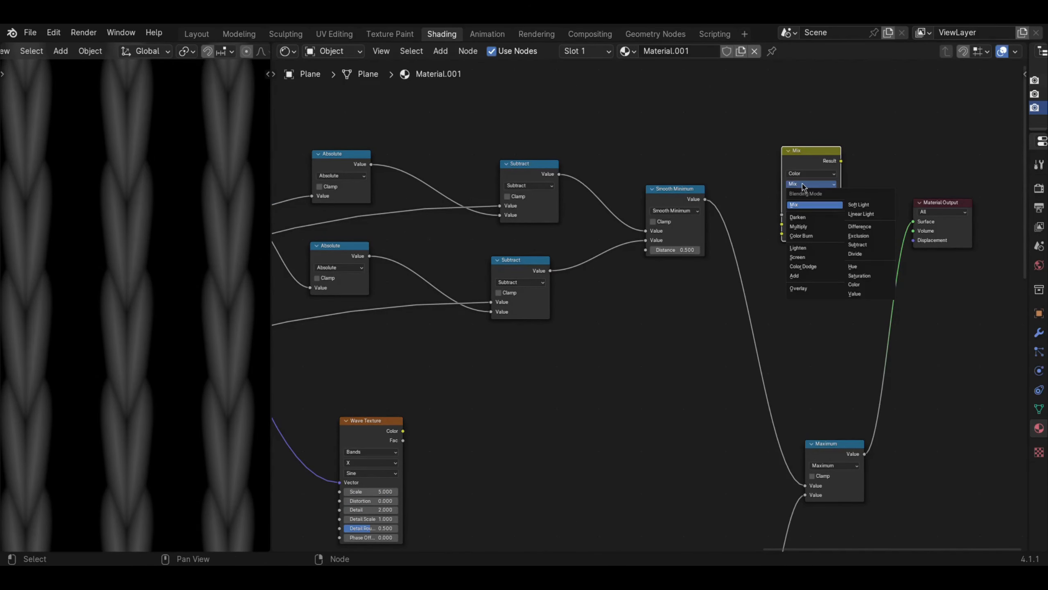
left_click(807, 228)
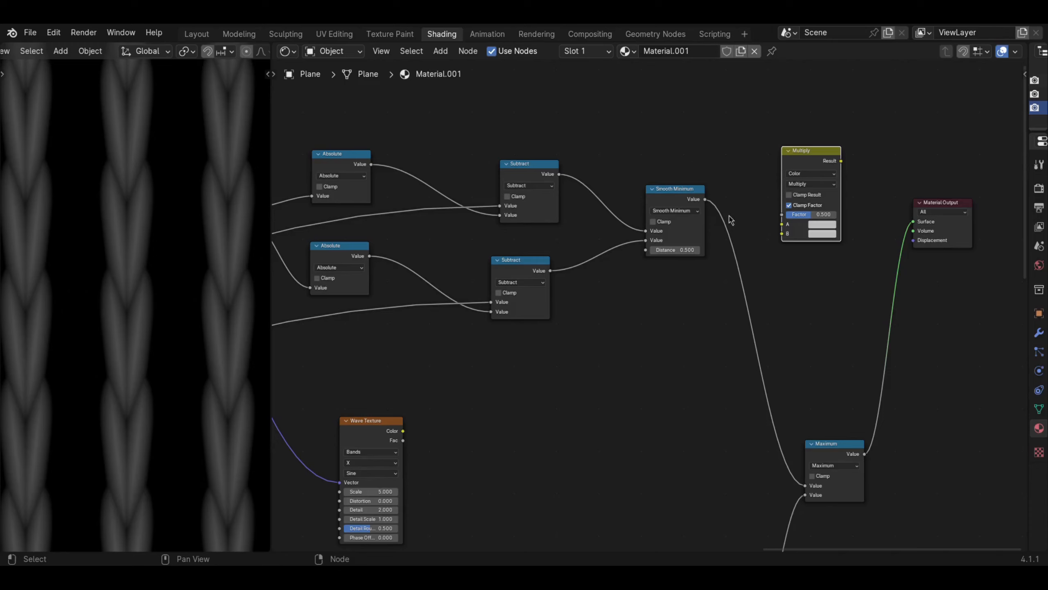
left_click_drag(704, 200, 781, 225)
left_click_drag(403, 431, 786, 246)
- Set the Wave Texture's Detail to 0.000 and preview the Multiply result on the plane
middle_click_drag(409, 507, 426, 479)
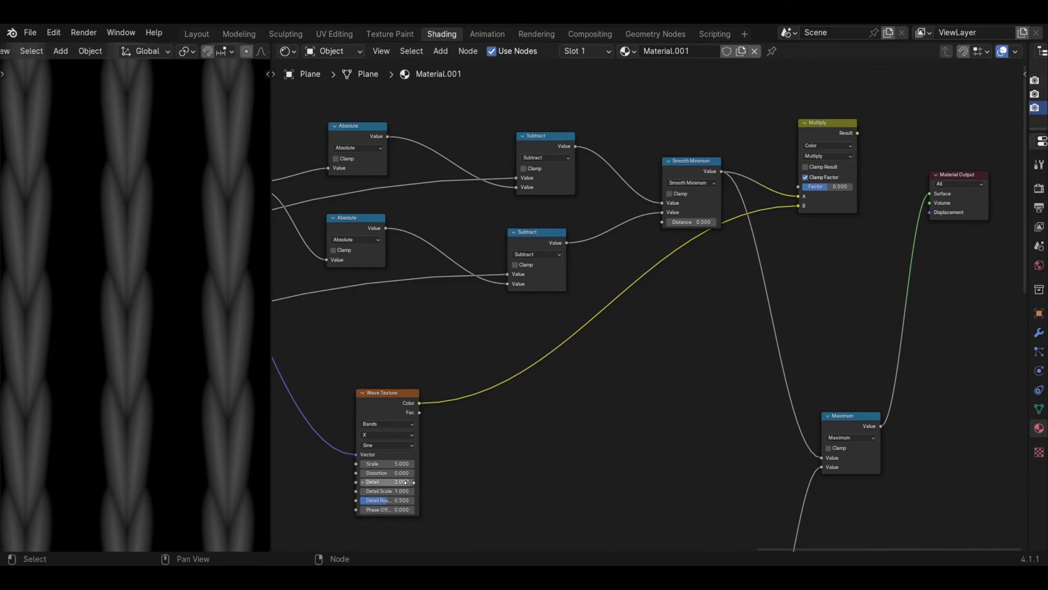
left_click_drag(401, 483, 360, 483)
left_click(828, 136, "ctrl+shift")
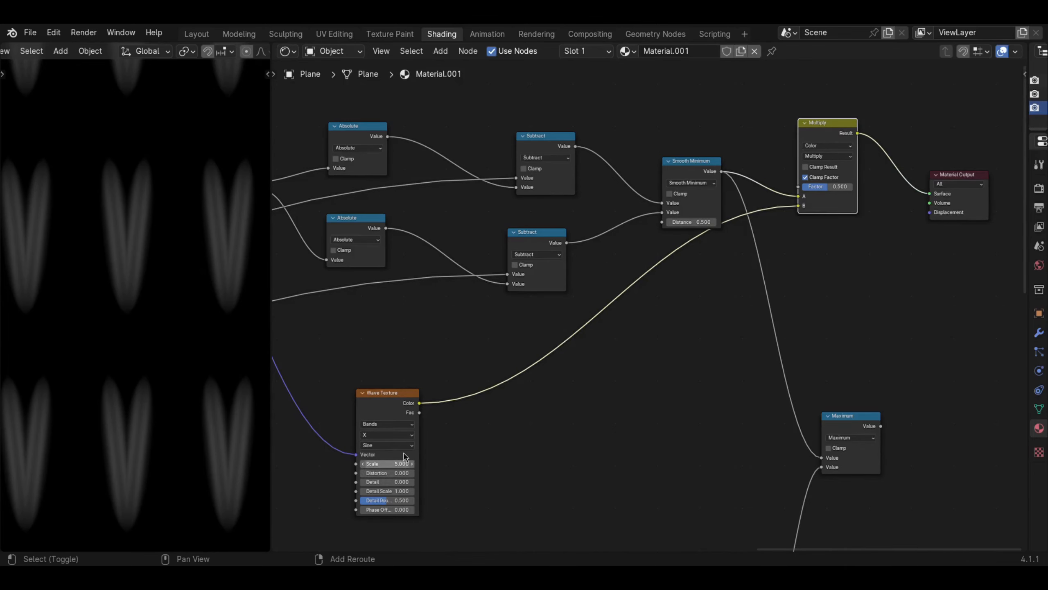
- Examine one V stitch up close in the 3D viewport to see how the wave bands run along it
middle_click_drag(352, 447, 544, 413)
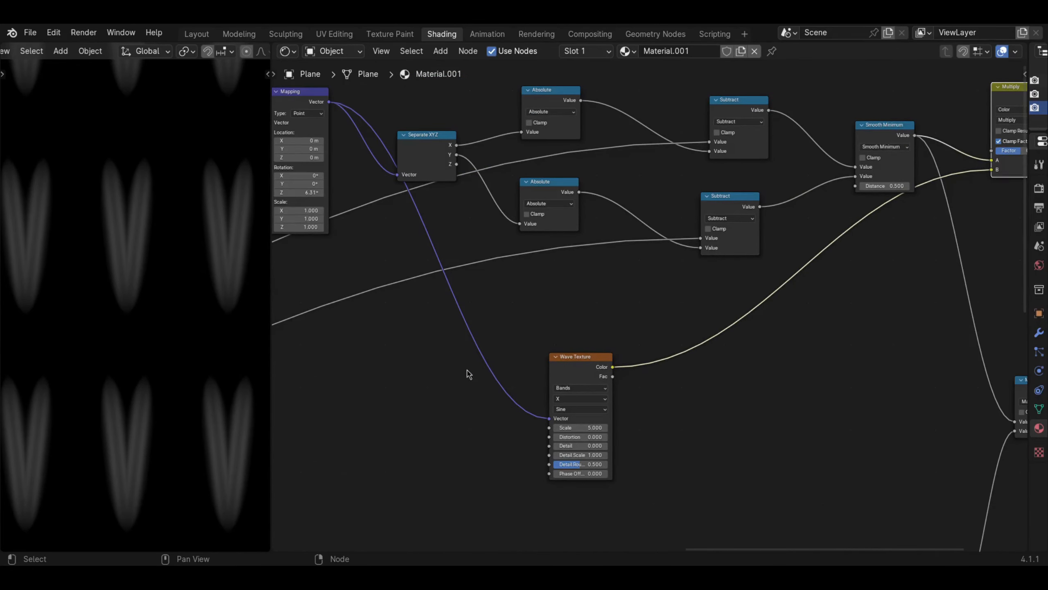
scroll(475, 379, "down", 4)
scroll(493, 377, "up", 2)
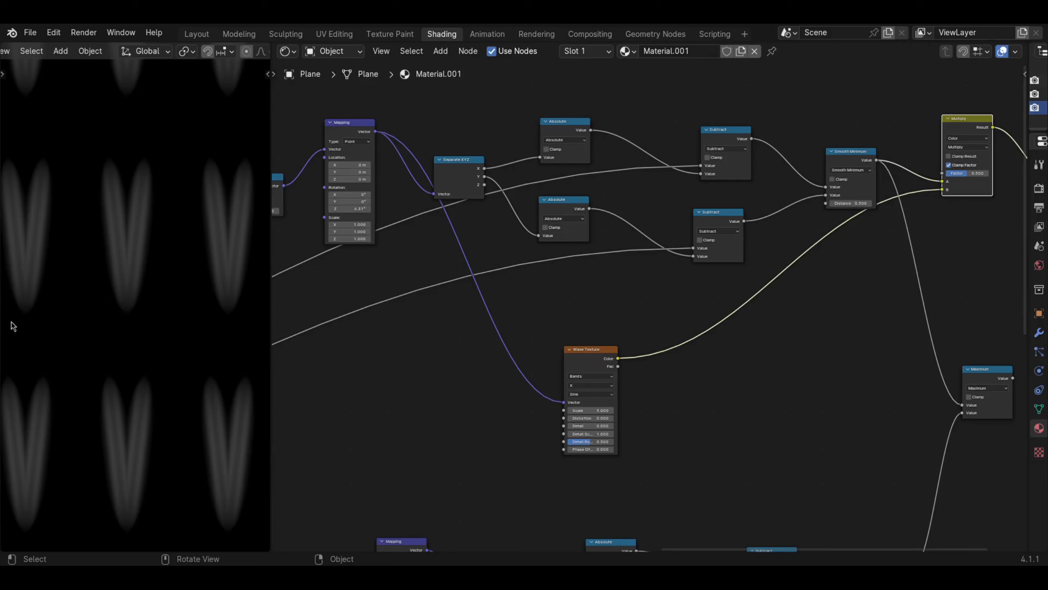
scroll(105, 251, "up", 2)
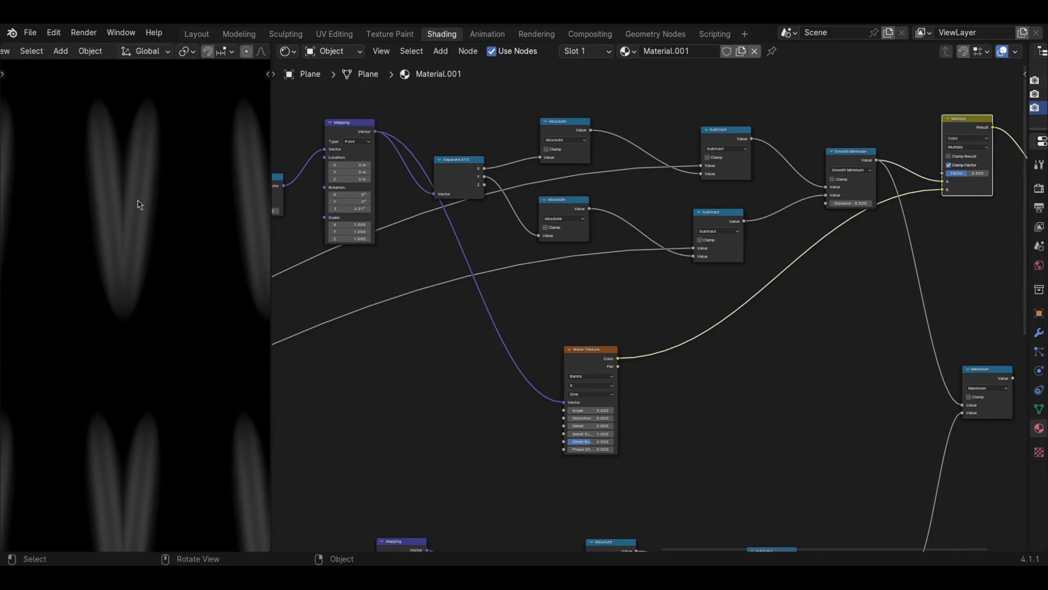
scroll(137, 248, "down", 3)
scroll(131, 293, "up", 3)
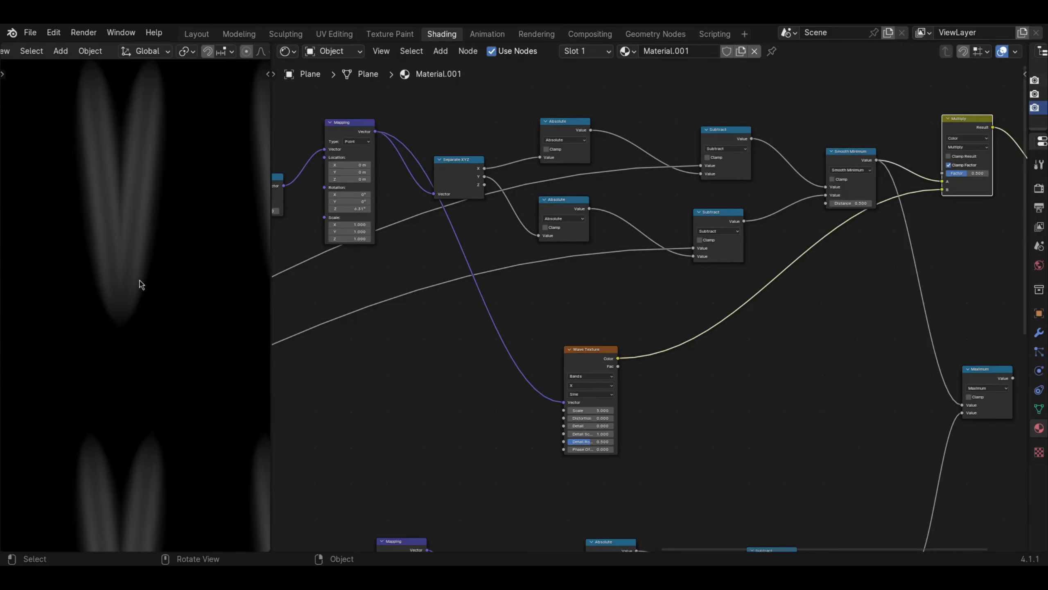
middle_click_drag(117, 175, 117, 239, "shift")
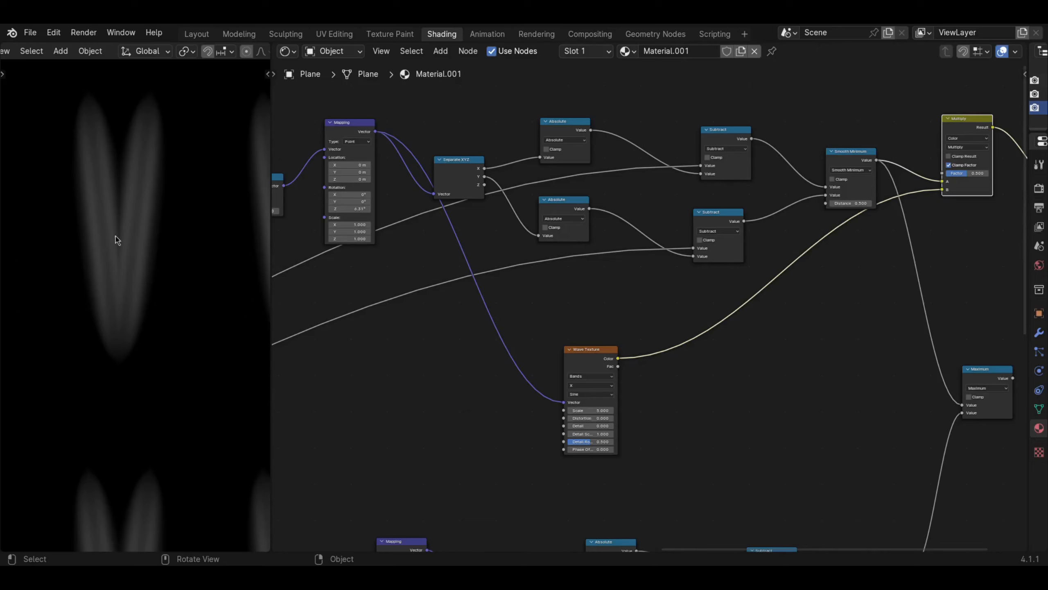
middle_click_drag(105, 187, 106, 273, "shift")
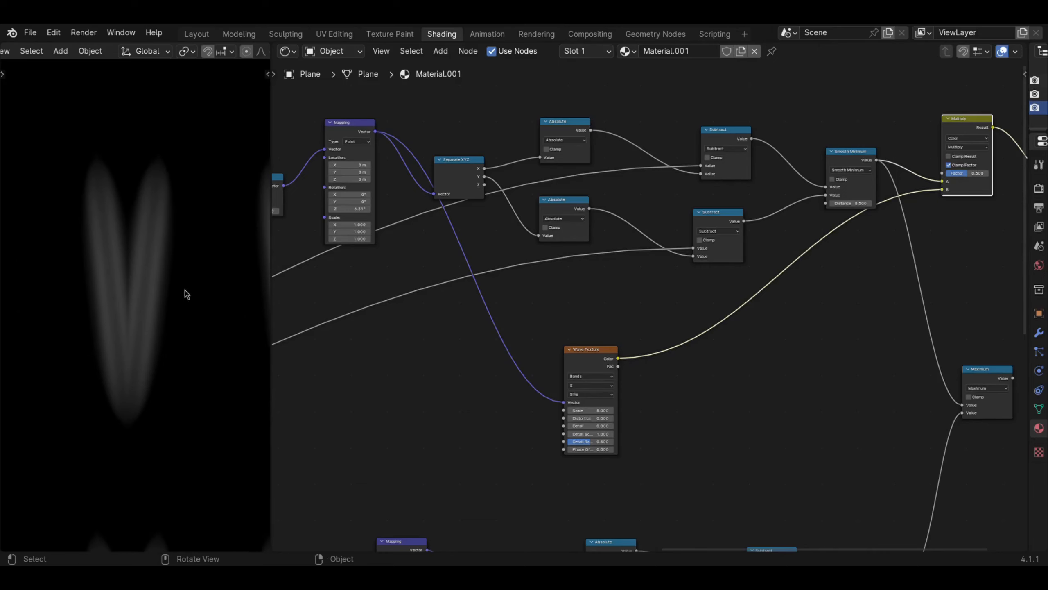
- Lower the Wave Texture slightly and insert a new Mapping node on the link feeding its Vector input
left_click_drag(588, 365, 578, 379)
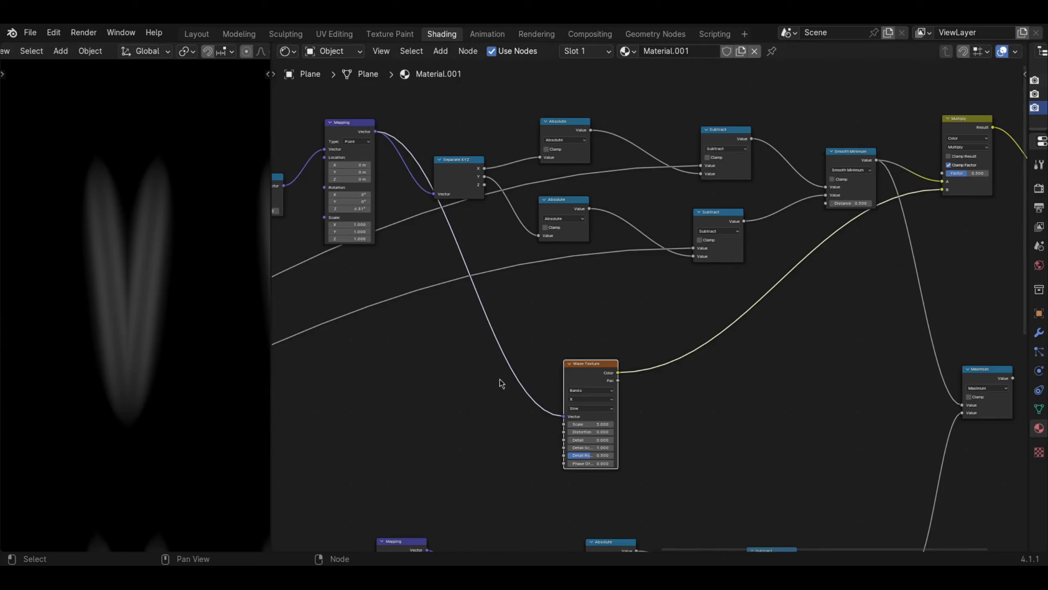
key("shift+a")
mouse_move(466, 380)
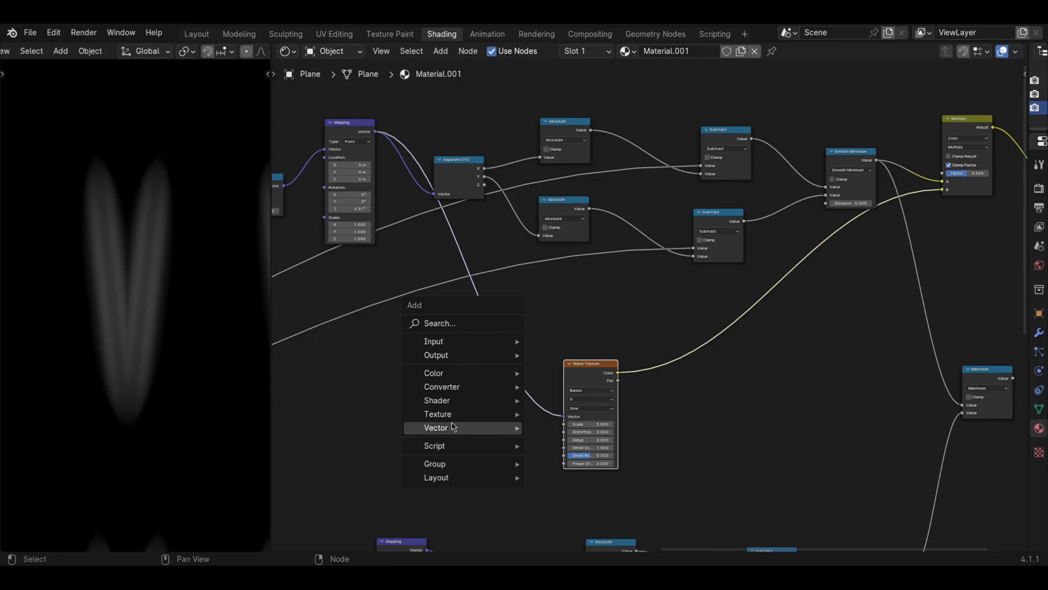
mouse_move(457, 428)
left_click(561, 345)
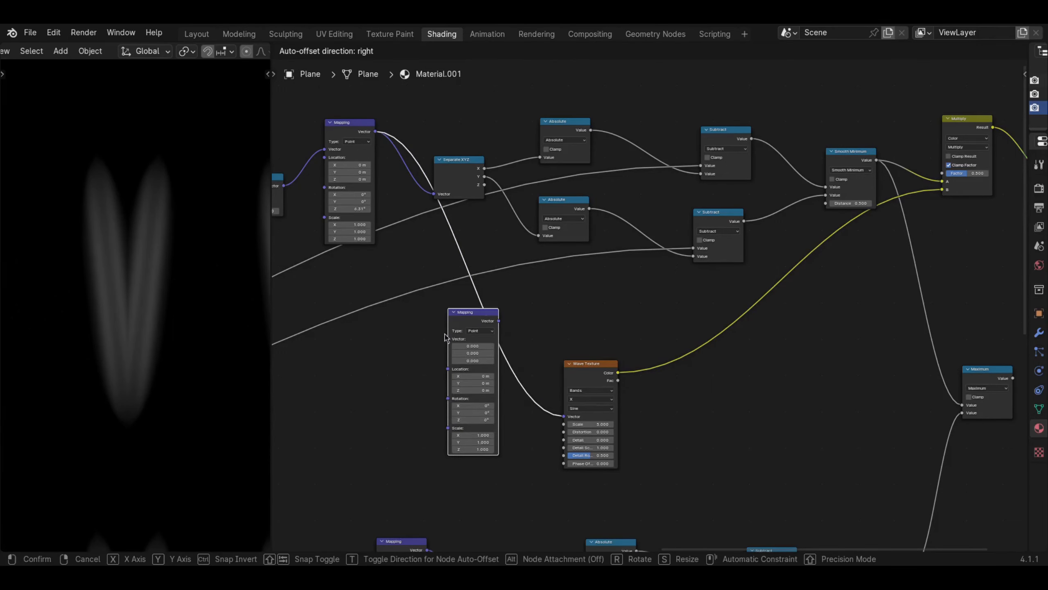
left_click(486, 401)
- Set the new Mapping node's Z rotation to about 27° to slant the wave bands across the stitches
left_click_drag(486, 403, 531, 403)
scroll(125, 315, "down", 6)
scroll(155, 324, "up", 4)
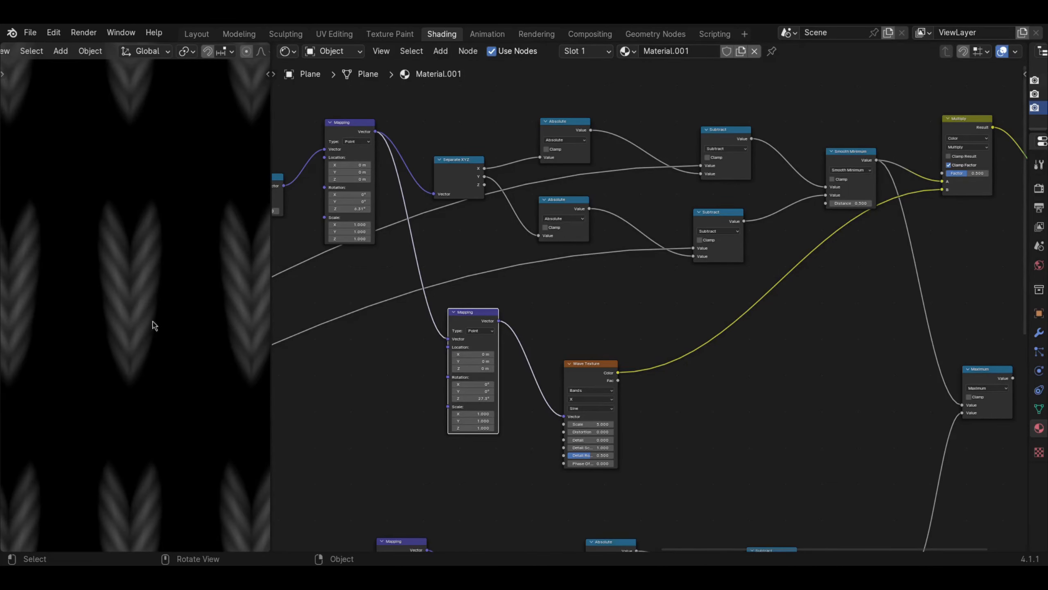
- Tidy the layout by nudging the new Mapping node and moving the Wave Texture up close beside it
middle_click_drag(382, 285, 436, 313)
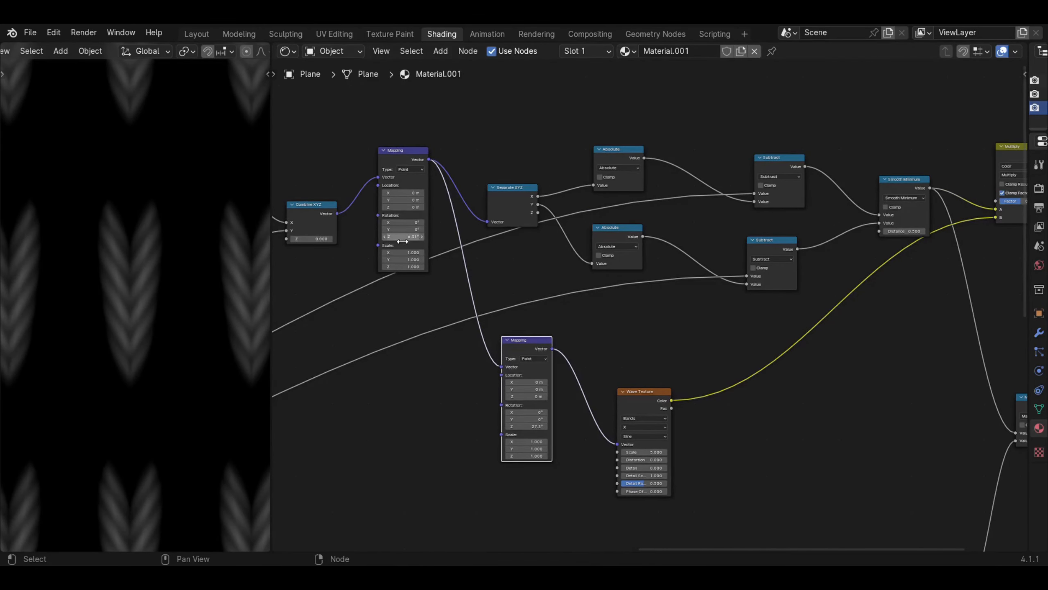
left_click_drag(403, 241, 401, 236)
left_click_drag(536, 353, 534, 354)
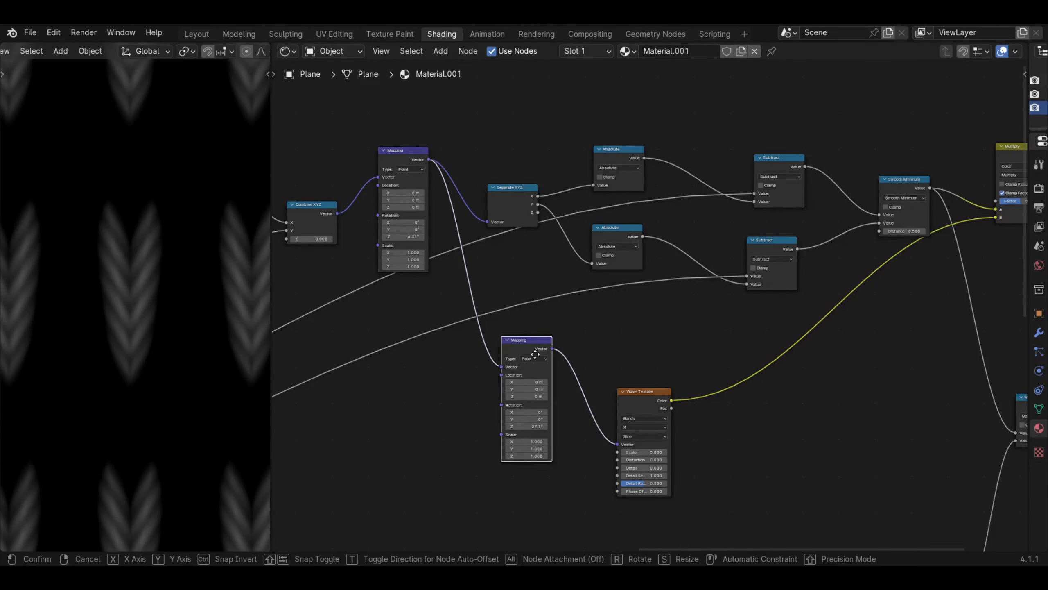
left_click(535, 355)
left_click_drag(647, 410, 611, 366)
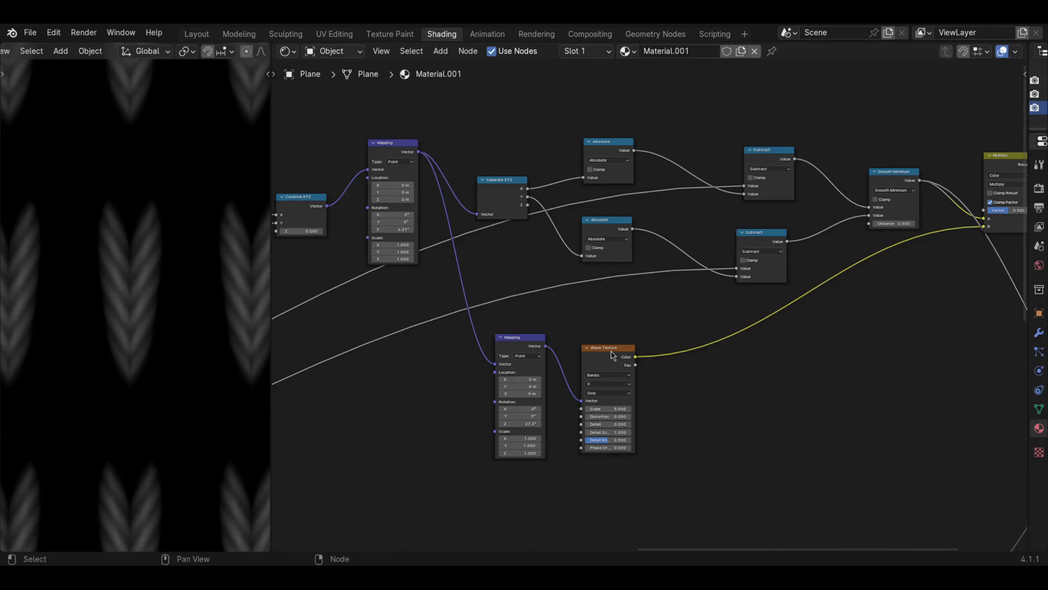
- Duplicate the wave Mapping, Wave Texture and Multiply nodes together, placing the copies beneath the originals
middle_click_drag(598, 355, 484, 291)
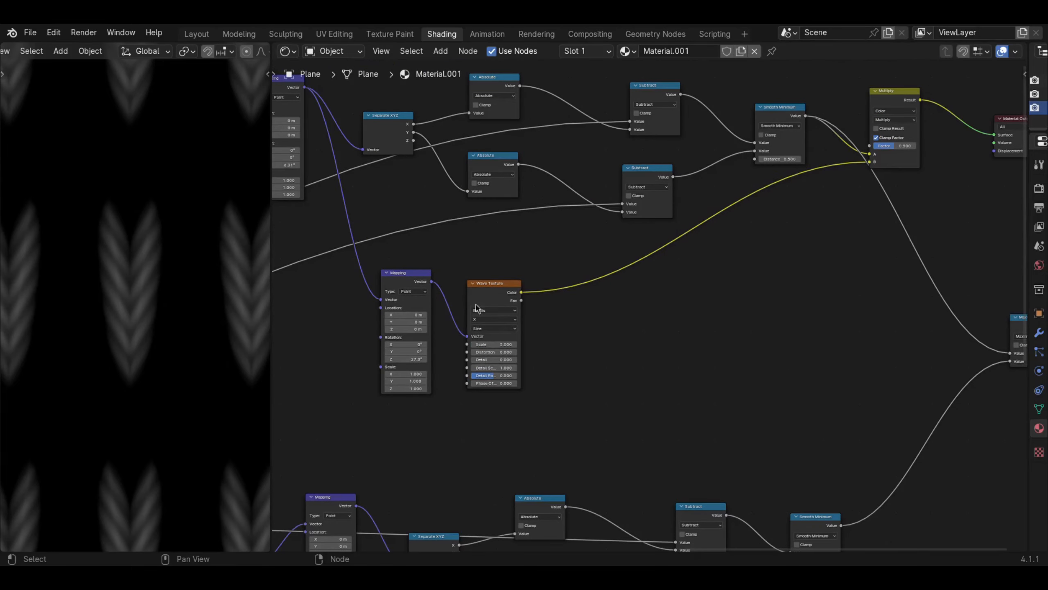
left_click(477, 302)
left_click(423, 288, "shift")
left_click(883, 109, "shift")
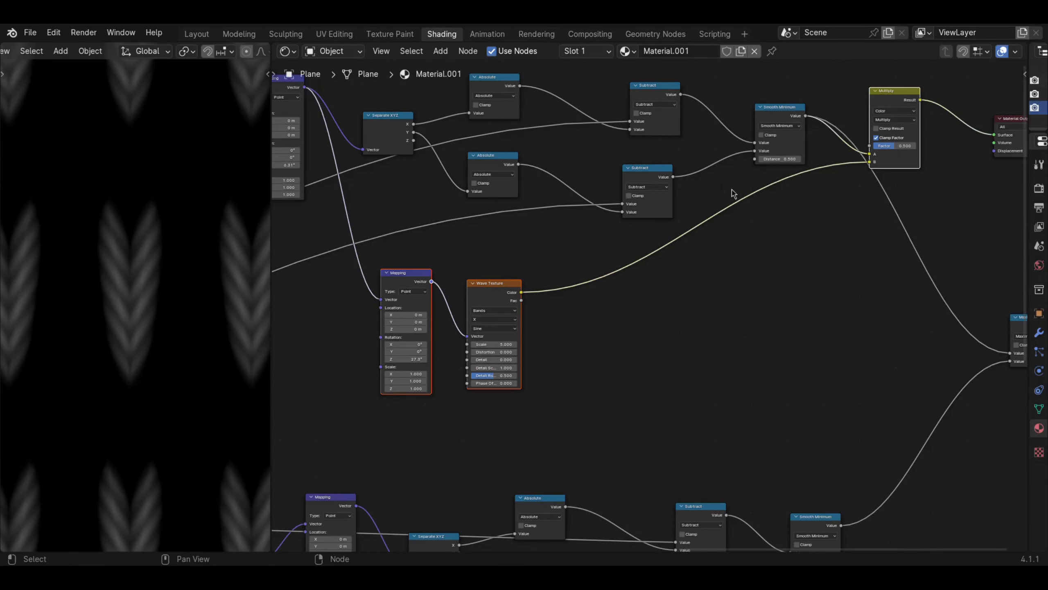
key("shift+d")
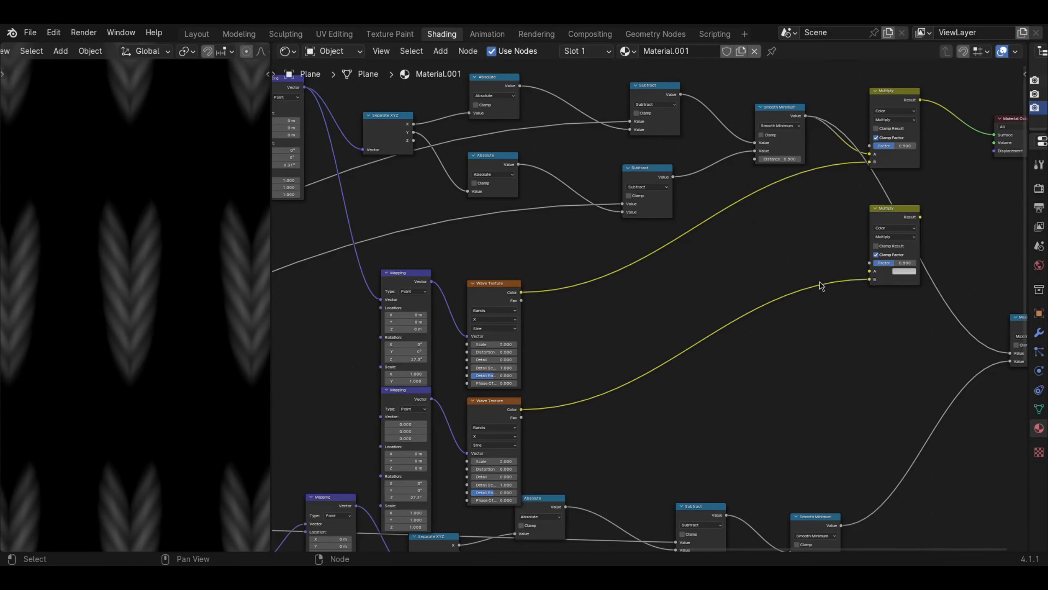
left_click(850, 376)
- Arrange the original and duplicated Mapping and Wave Texture pairs in two compact rows above the lower stitch chain
left_click_drag(488, 294, 493, 256)
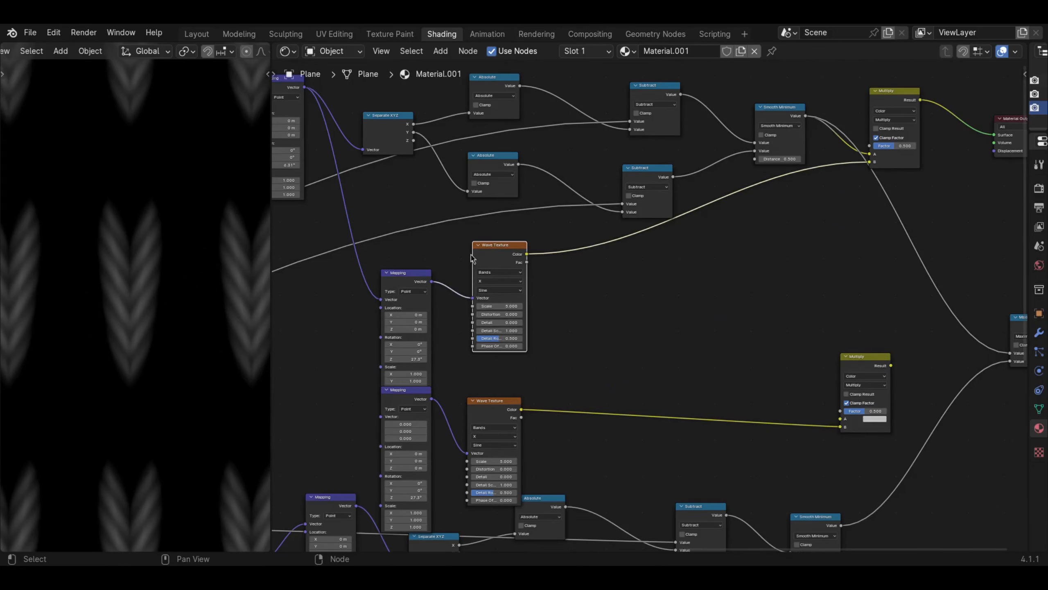
left_click_drag(423, 269, 437, 237)
middle_click_drag(460, 322, 452, 227)
left_click_drag(481, 316, 487, 289)
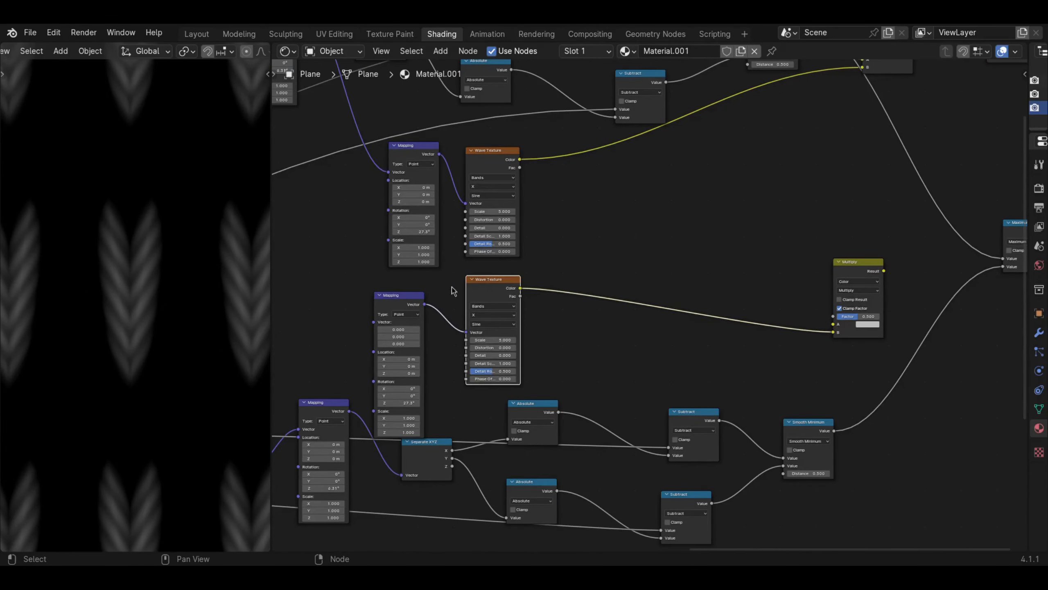
left_click_drag(412, 302, 431, 288)
- Link the lower stitch chain's Mapping output to the Vector input of the duplicated wave Mapping node
middle_click_drag(356, 324, 425, 314)
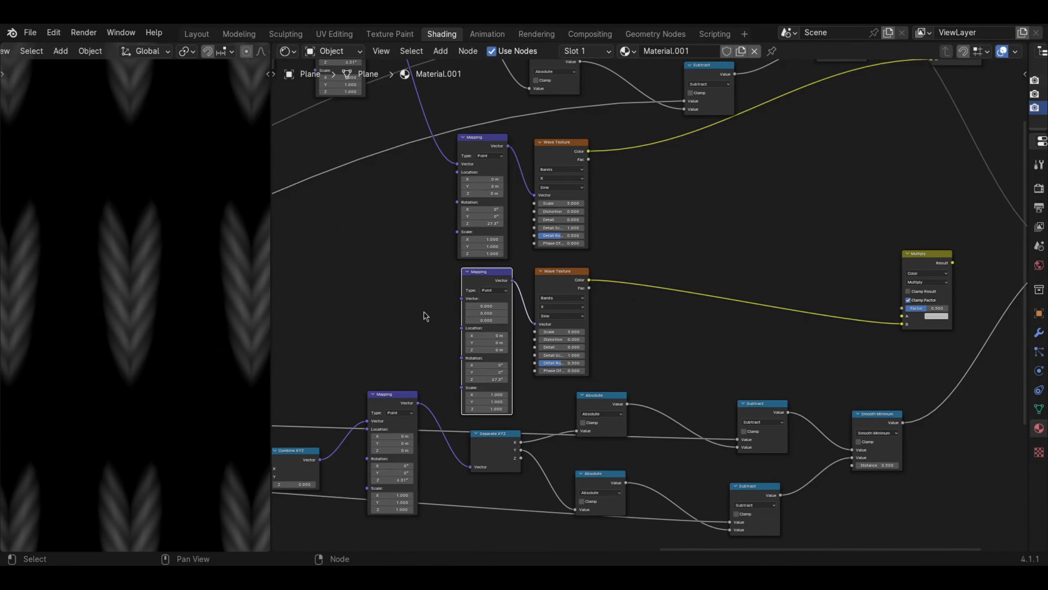
left_click(415, 406)
left_click_drag(423, 381, 462, 299)
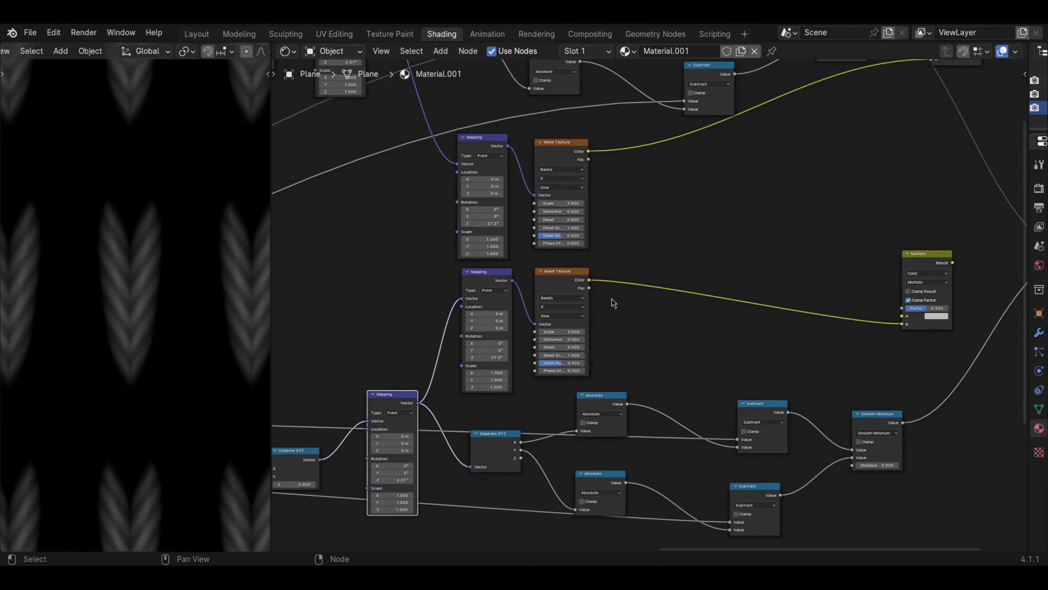
- Link the lower chain's Smooth Minimum output to input A of the duplicated Multiply node
middle_click_drag(927, 286, 779, 333)
middle_click_drag(555, 363, 666, 368)
middle_click_drag(786, 460, 778, 410)
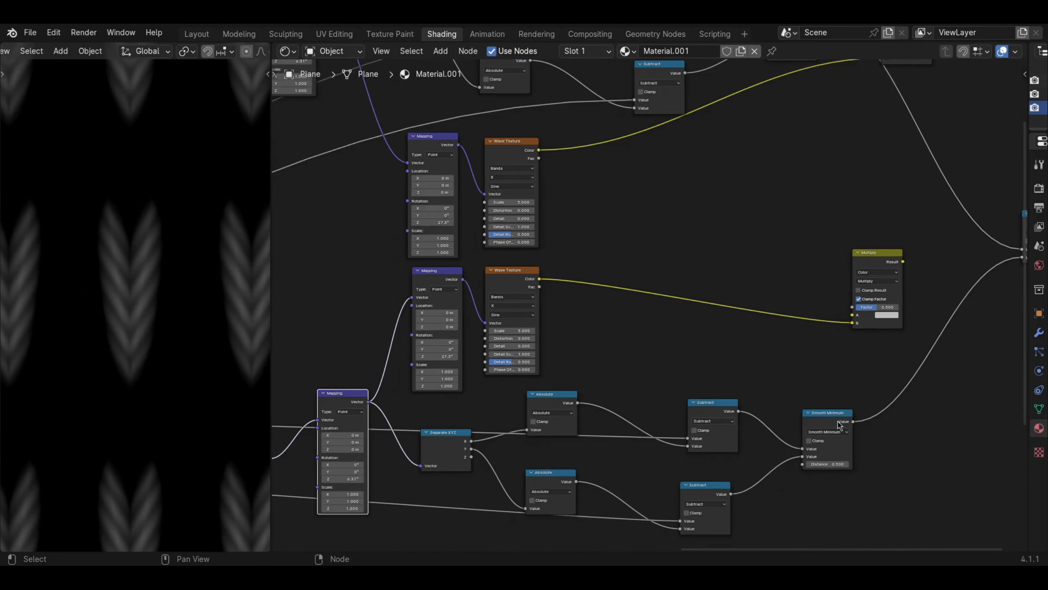
middle_click_drag(843, 431, 733, 482)
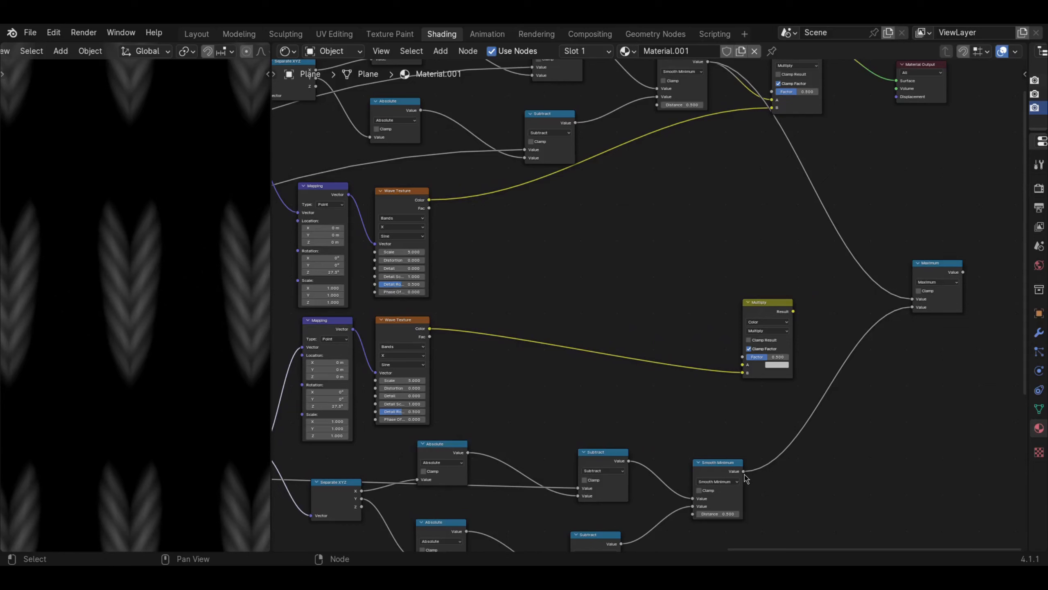
left_click_drag(751, 473, 742, 373)
middle_click_drag(793, 324, 771, 364)
- Reposition the duplicated Multiply node and feed both Multiply results into the two inputs of the Maximum node
left_click_drag(766, 90, 762, 91)
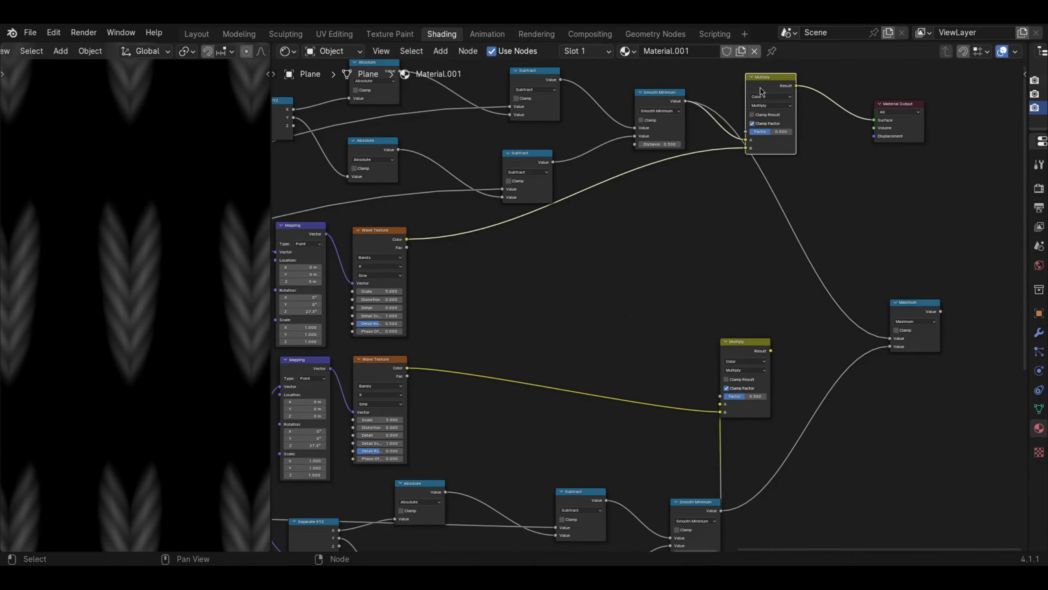
left_click_drag(744, 351, 778, 331)
left_click_drag(796, 86, 884, 338)
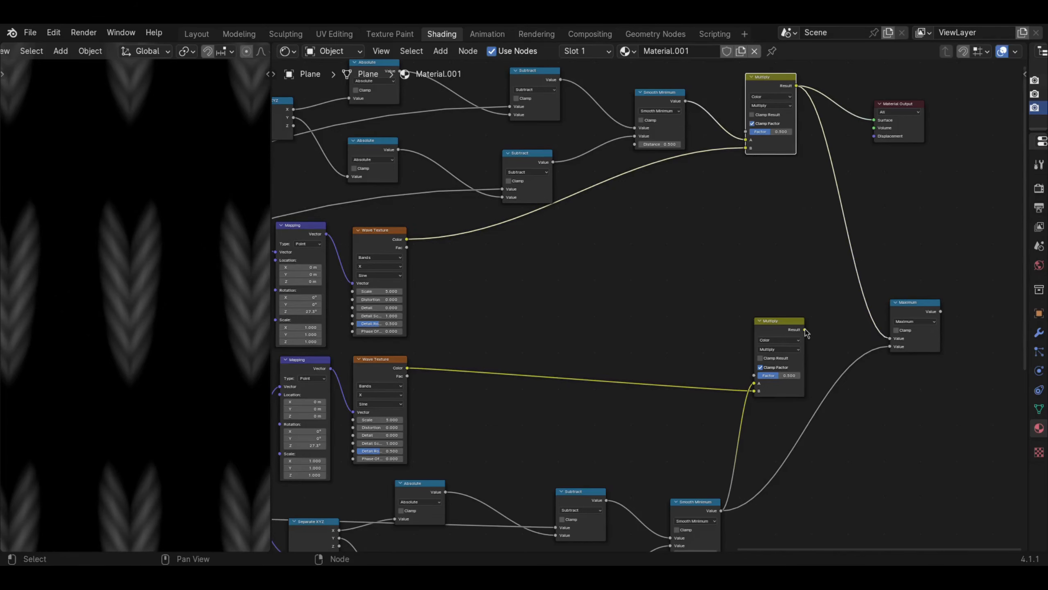
left_click_drag(806, 333, 891, 349)
- Lower both Multiply nodes slightly to tidy the layout, and preview the Maximum node's output on the material surface
left_click(771, 326)
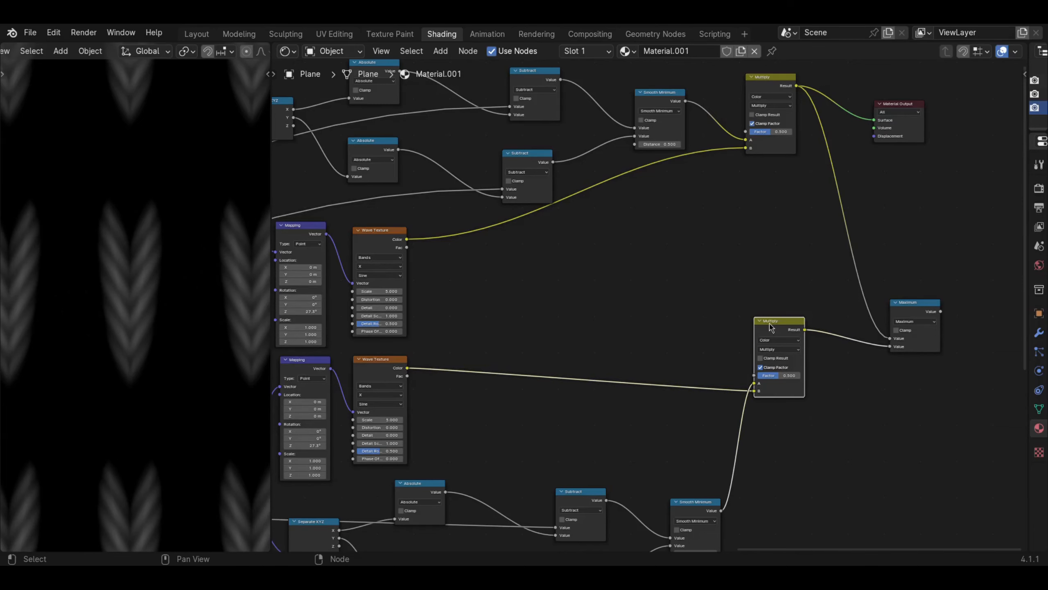
left_click_drag(771, 326, 781, 356)
left_click_drag(766, 132, 765, 154)
middle_click_drag(893, 267, 790, 280)
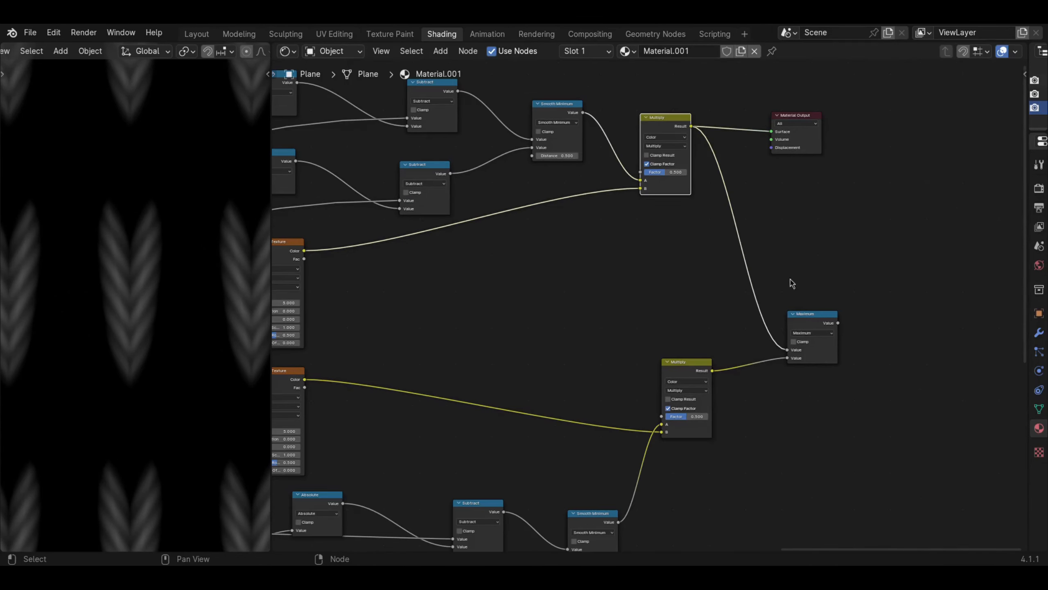
left_click(819, 326, "ctrl+shift")
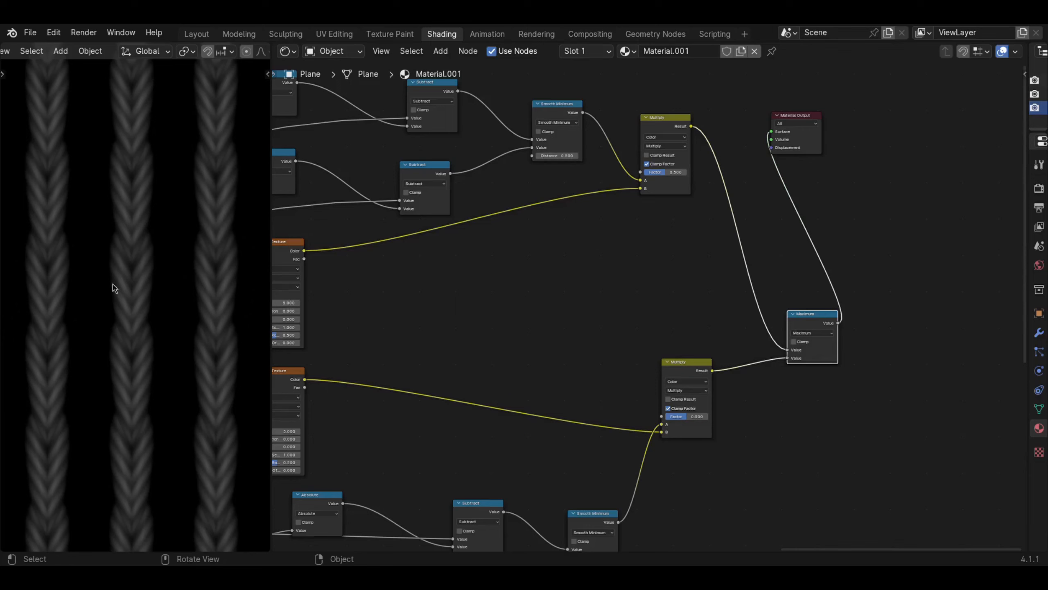
- Add a Value node in the empty space before the two wave Mapping nodes
middle_click_drag(538, 376, 712, 321)
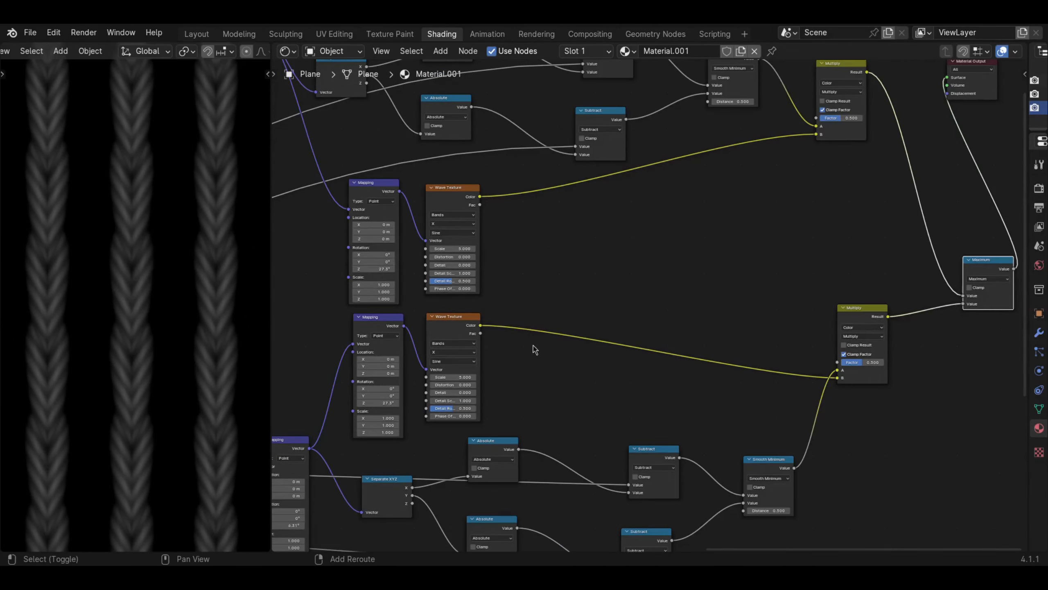
middle_click_drag(437, 329, 583, 325)
scroll(564, 325, "up", 3)
scroll(565, 325, "up", 1)
middle_click_drag(416, 292, 462, 296)
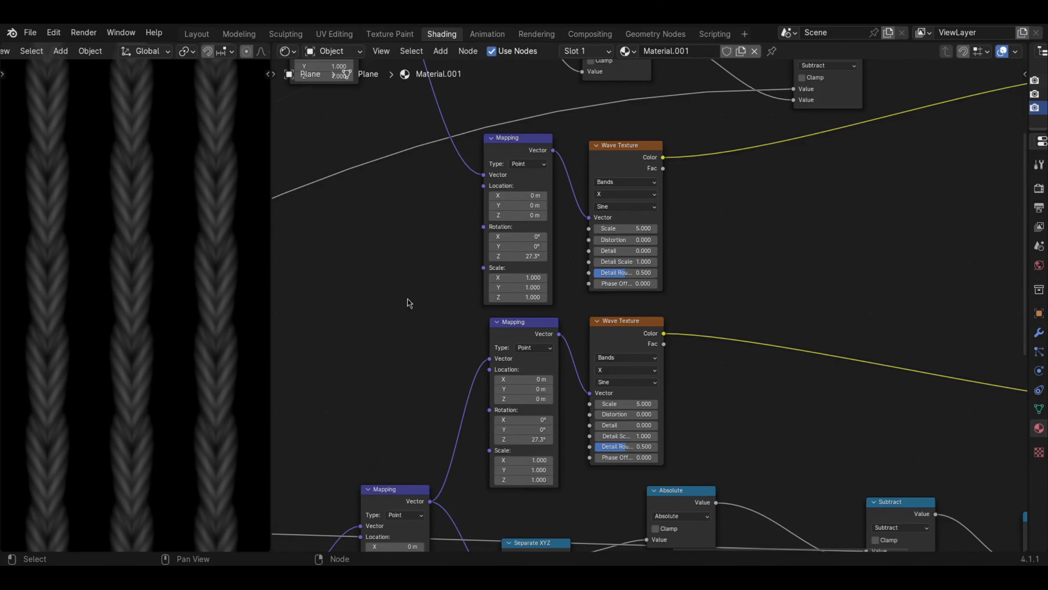
middle_click_drag(445, 301, 488, 309)
middle_click_drag(384, 272, 468, 277)
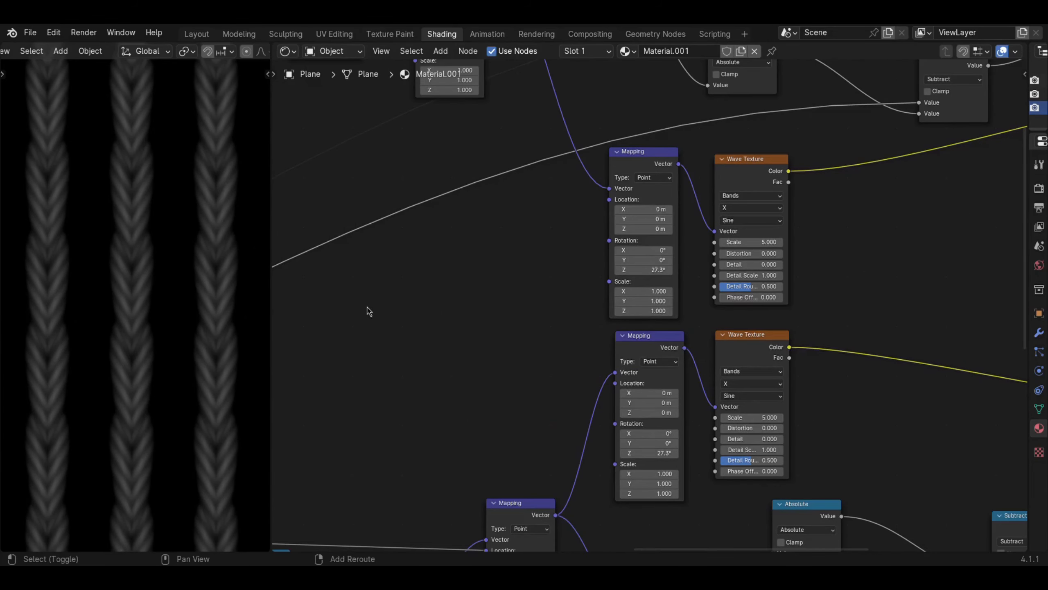
key("shift+a")
mouse_move(379, 261)
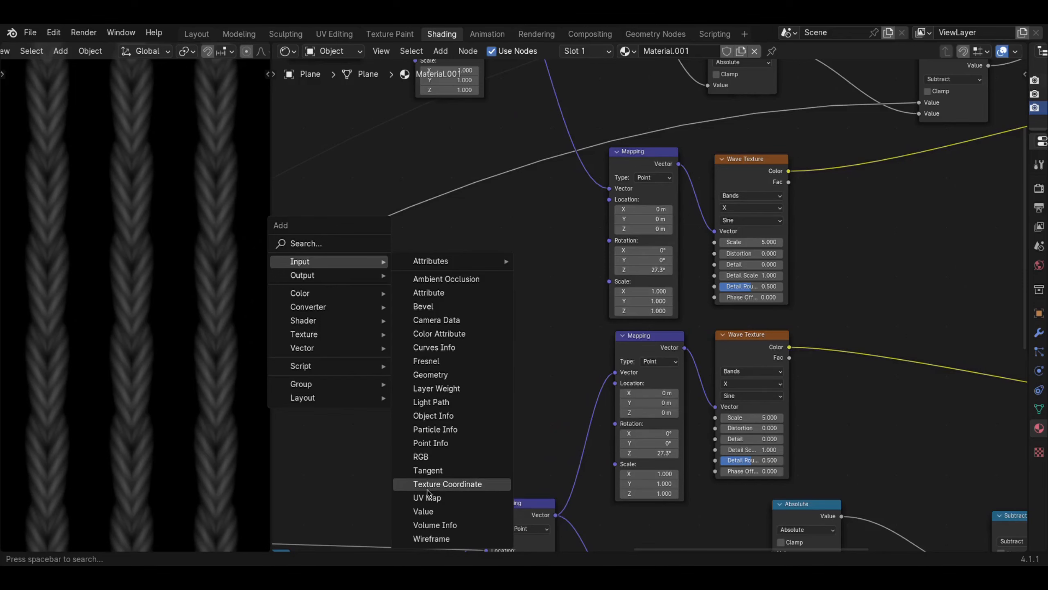
left_click(429, 511)
left_click(351, 321)
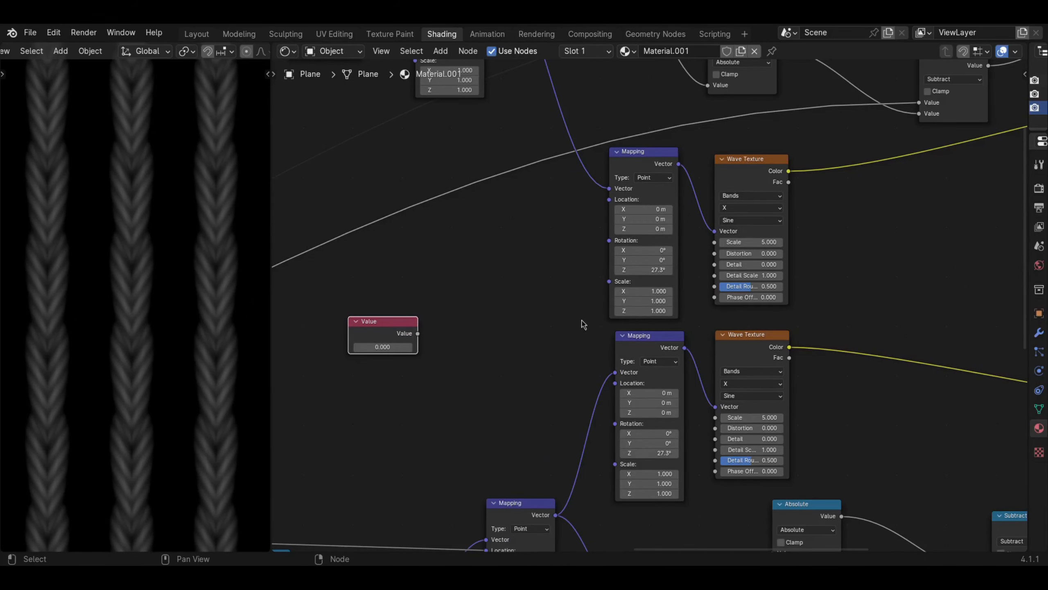
- Move the Value node farther away from the two wave Mapping nodes to make room between them
middle_click_drag(695, 300, 664, 263)
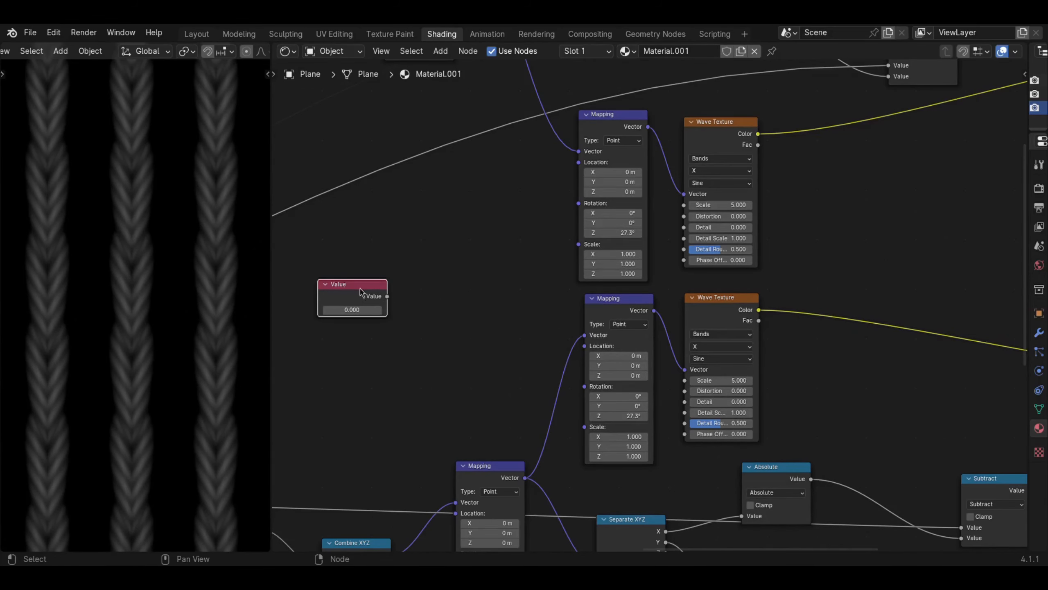
middle_click_drag(492, 268, 494, 298)
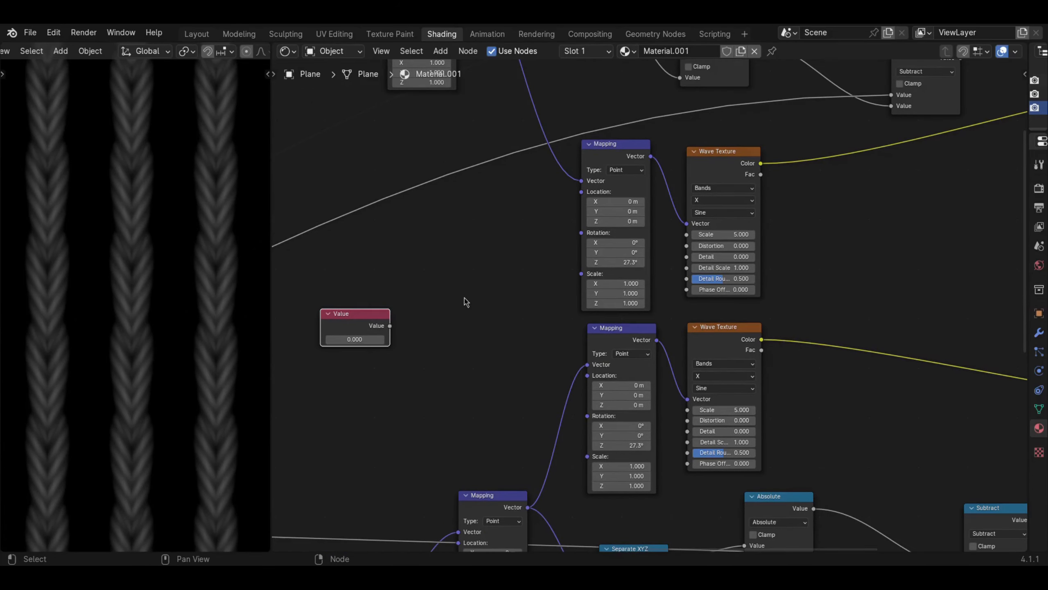
left_click_drag(342, 325, 309, 323)
middle_click_drag(351, 324, 469, 319)
left_click_drag(457, 309, 417, 313)
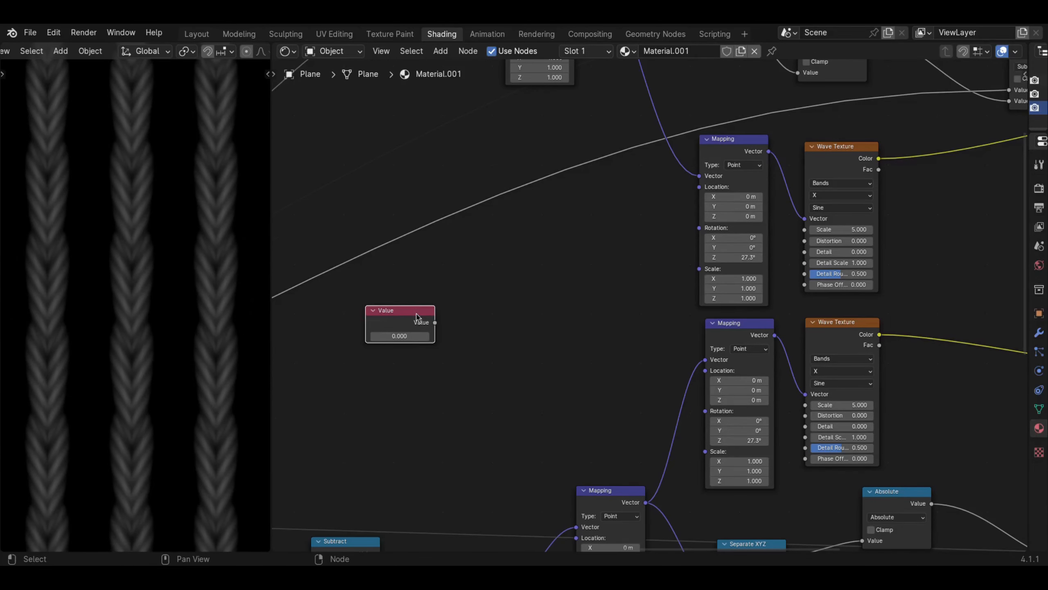
- Add a Combine XYZ node between the Value and wave Mapping nodes, and link the Value output to its Z input
key("shift+a")
mouse_move(433, 355)
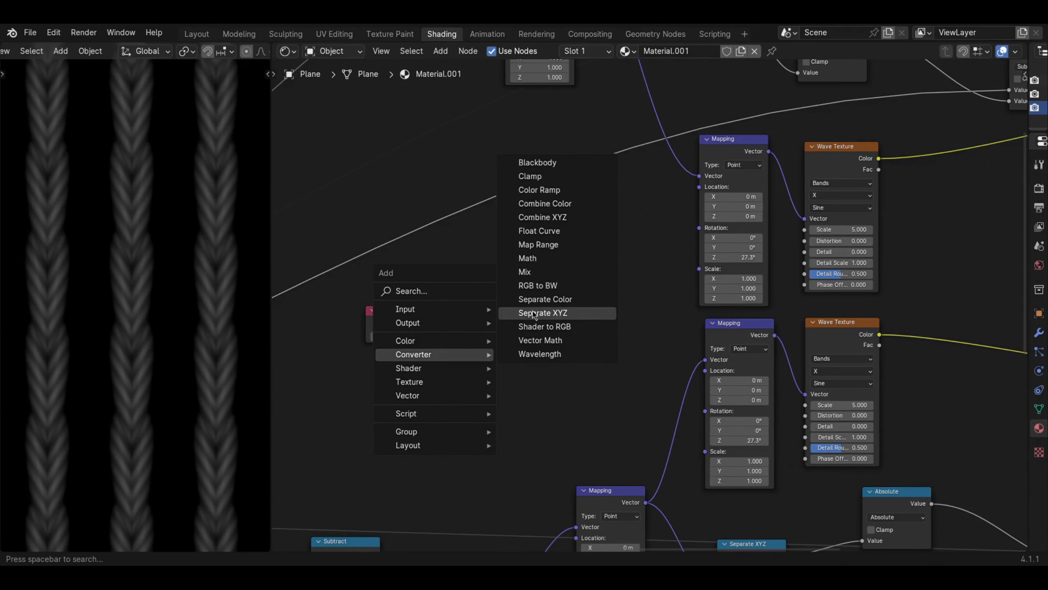
left_click(563, 218)
left_click(590, 302)
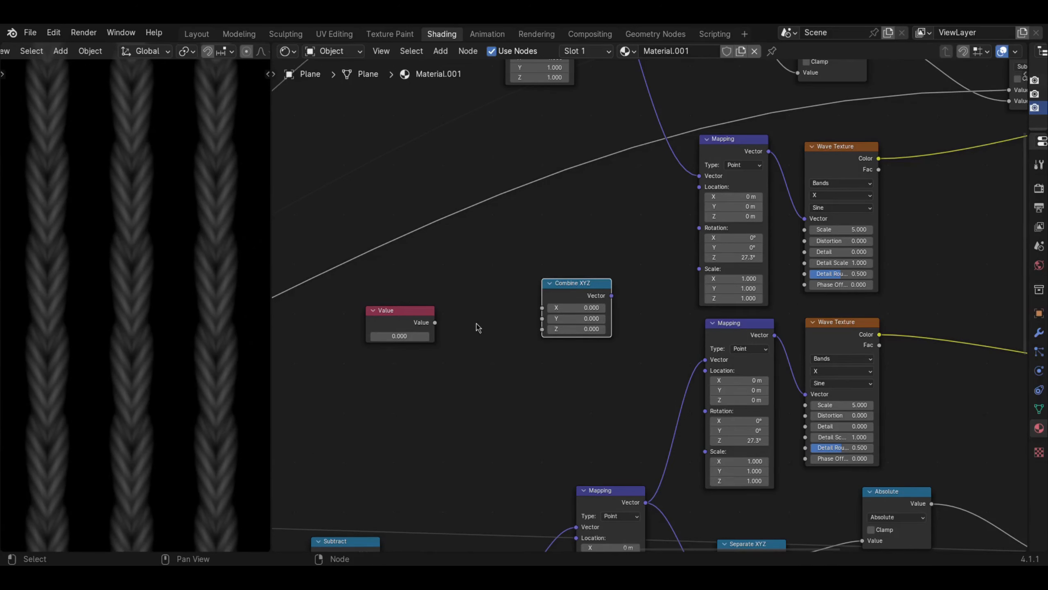
left_click_drag(435, 322, 542, 329)
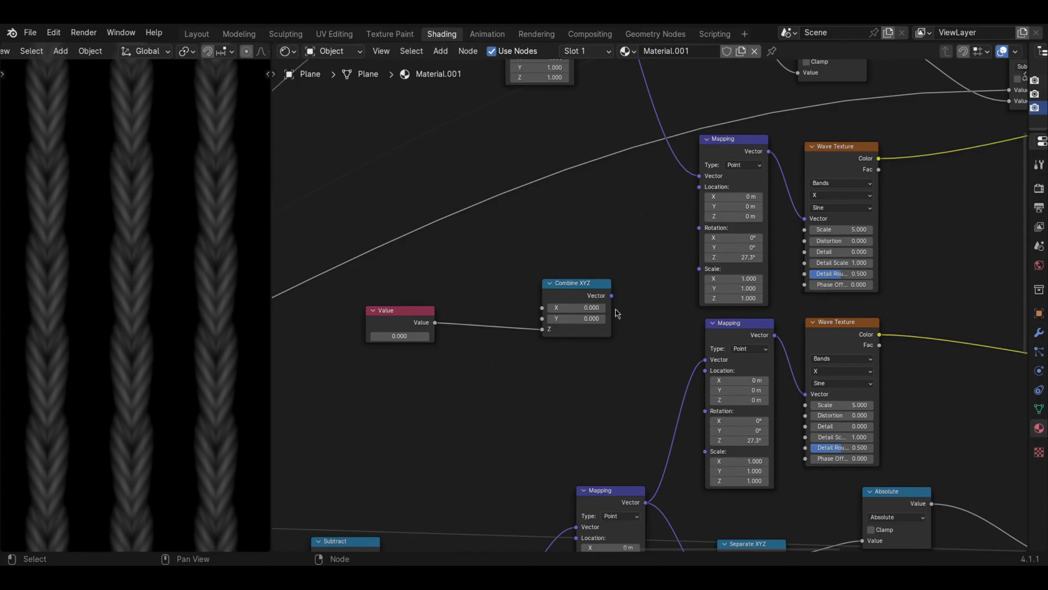